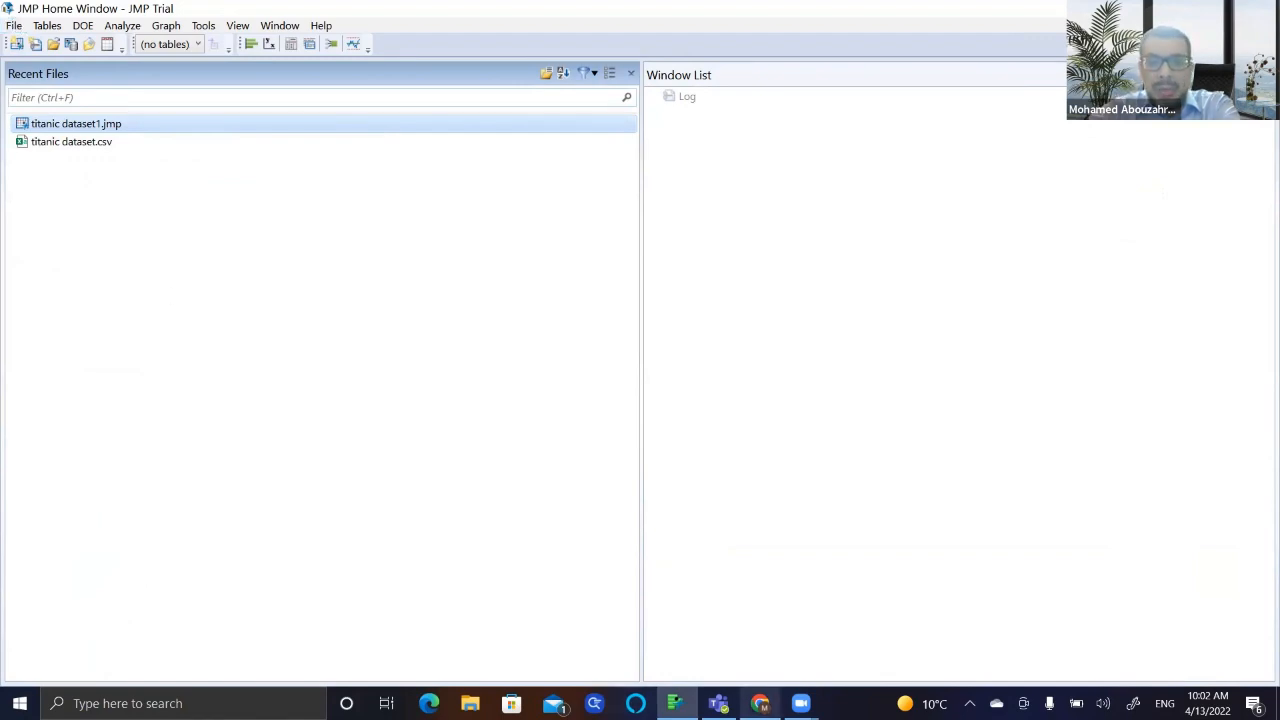
- Switch to Chrome and locate the titanic dataset.csv item under Module 11 of the course modules
click(760, 703)
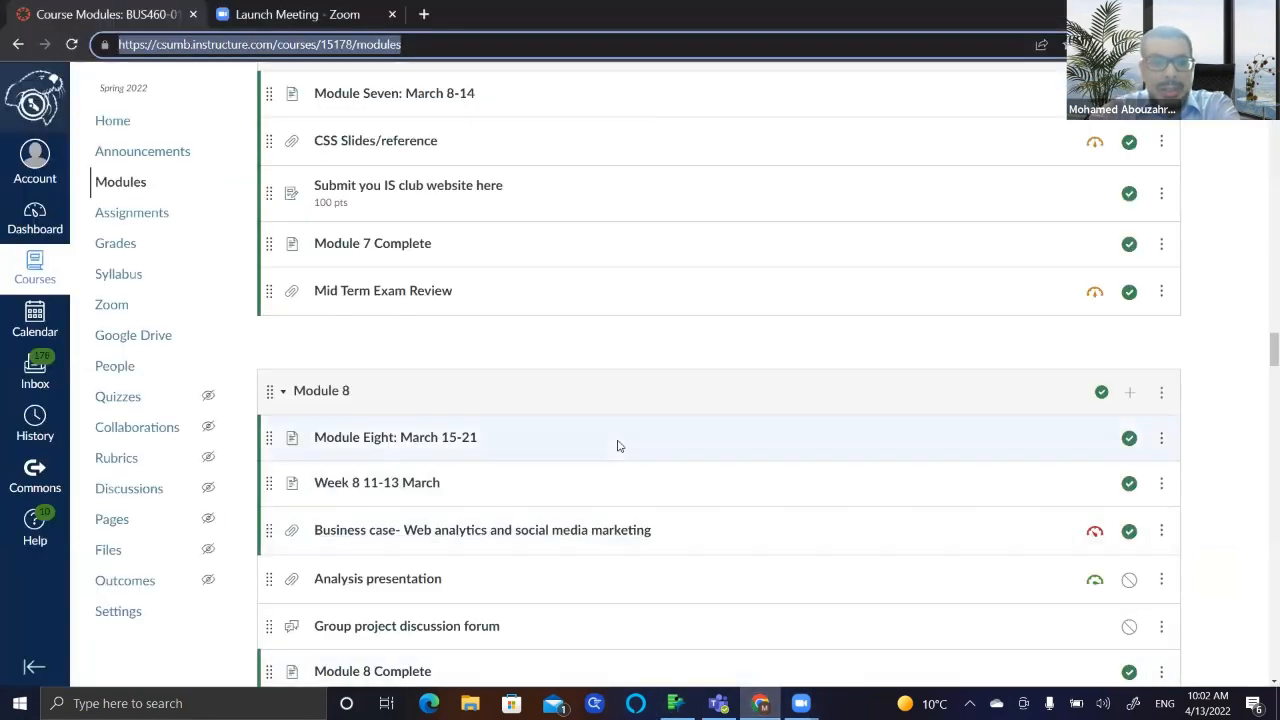
scroll(617, 444, down, 10)
scroll(617, 444, down, 5)
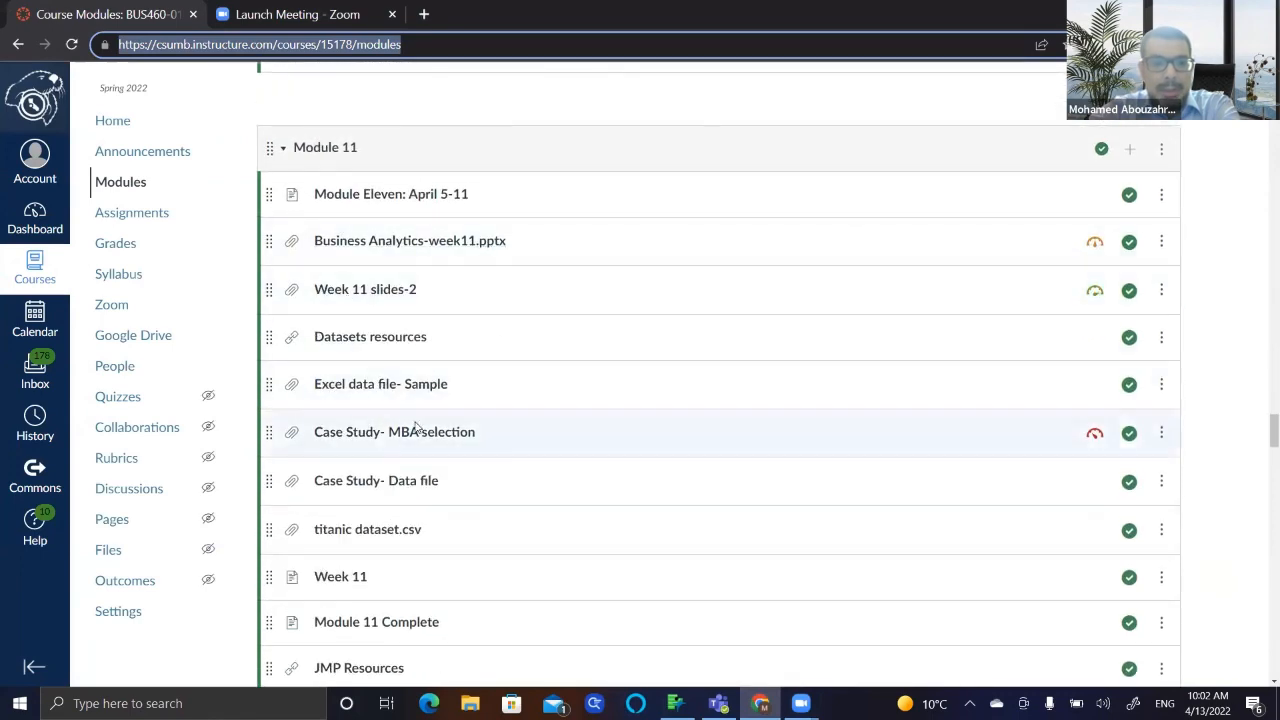
scroll(385, 385, down, 2)
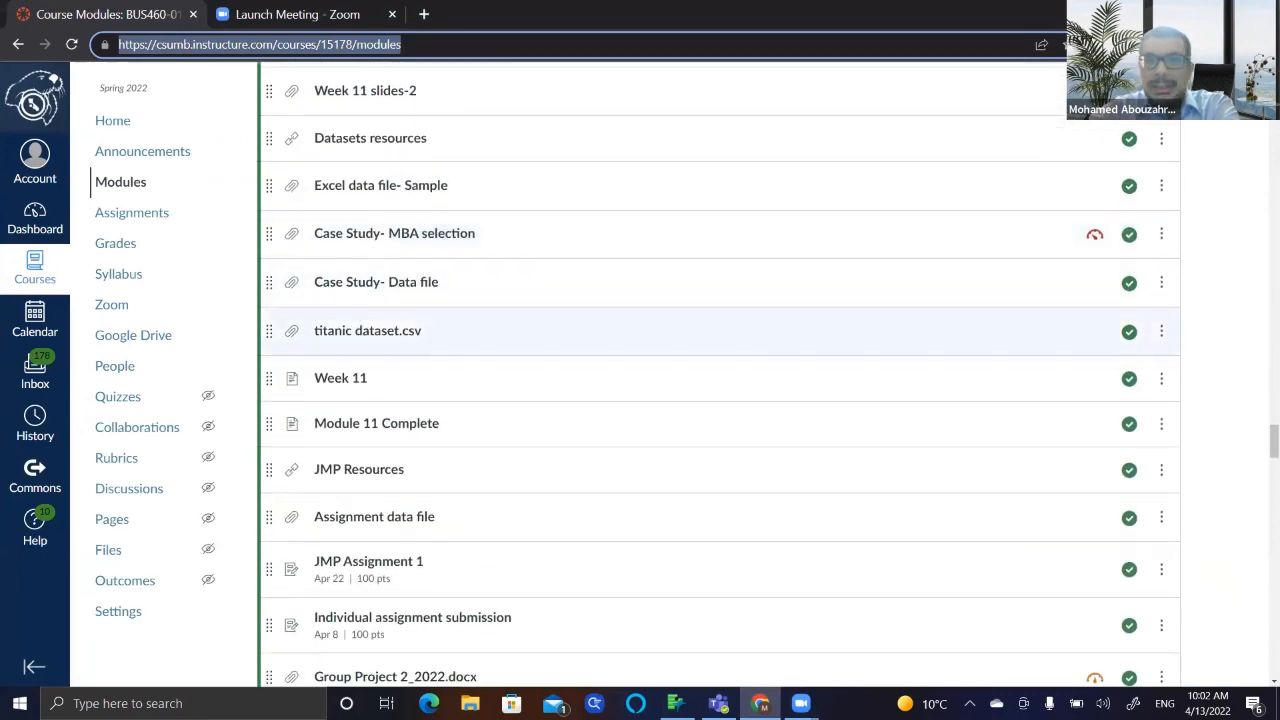
click(1184, 13)
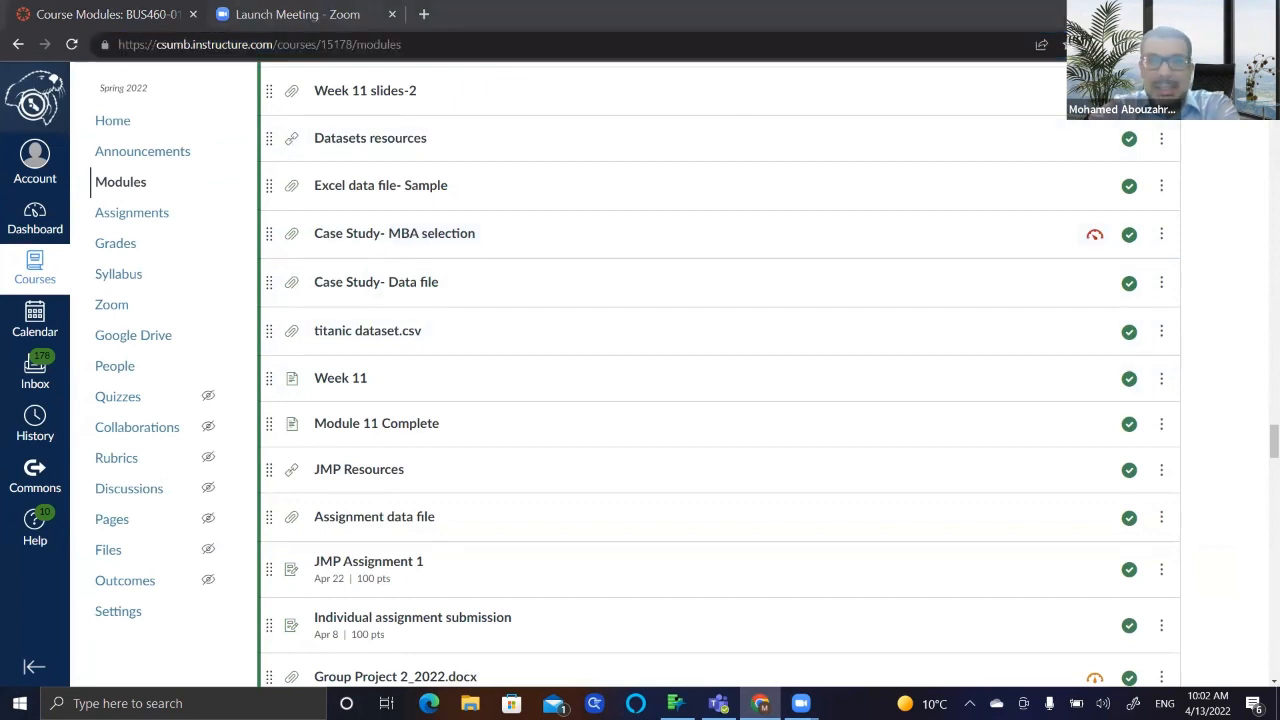
click(1184, 13)
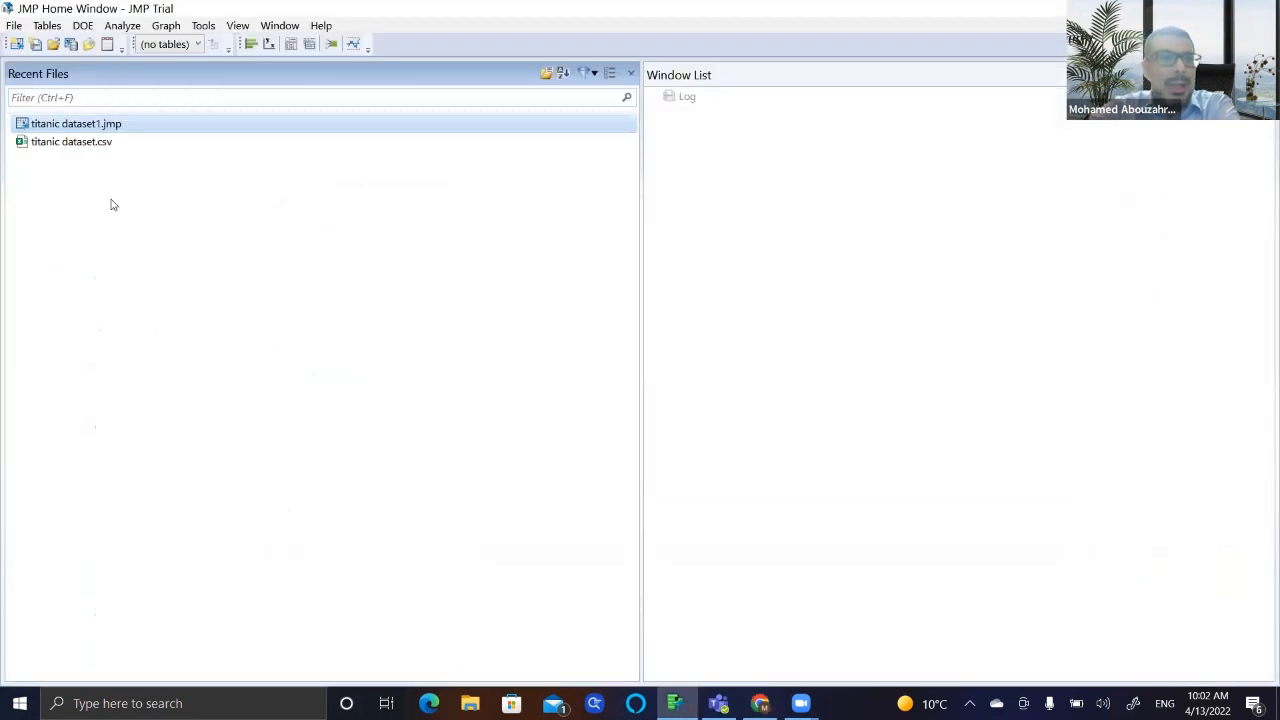
- Open the titanic dataset1.jmp data table and inspect the PassengerId column's modeling type and values
double_click(128, 128)
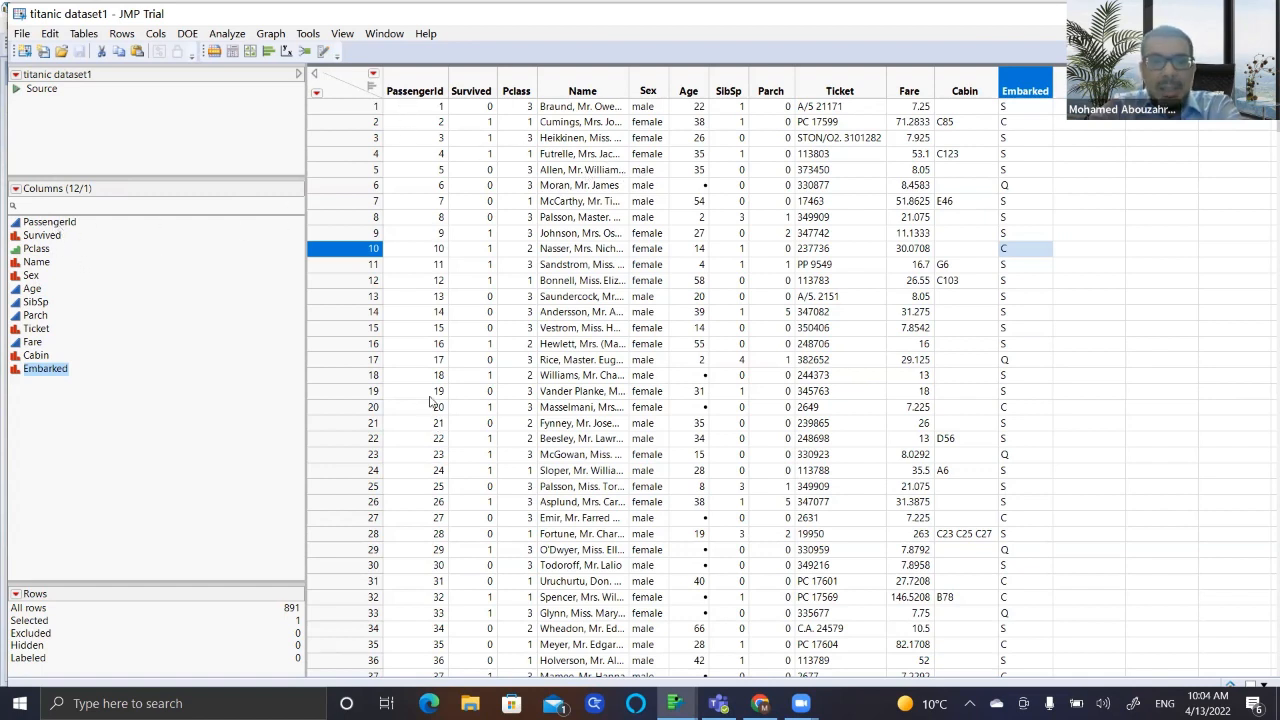
click(54, 224)
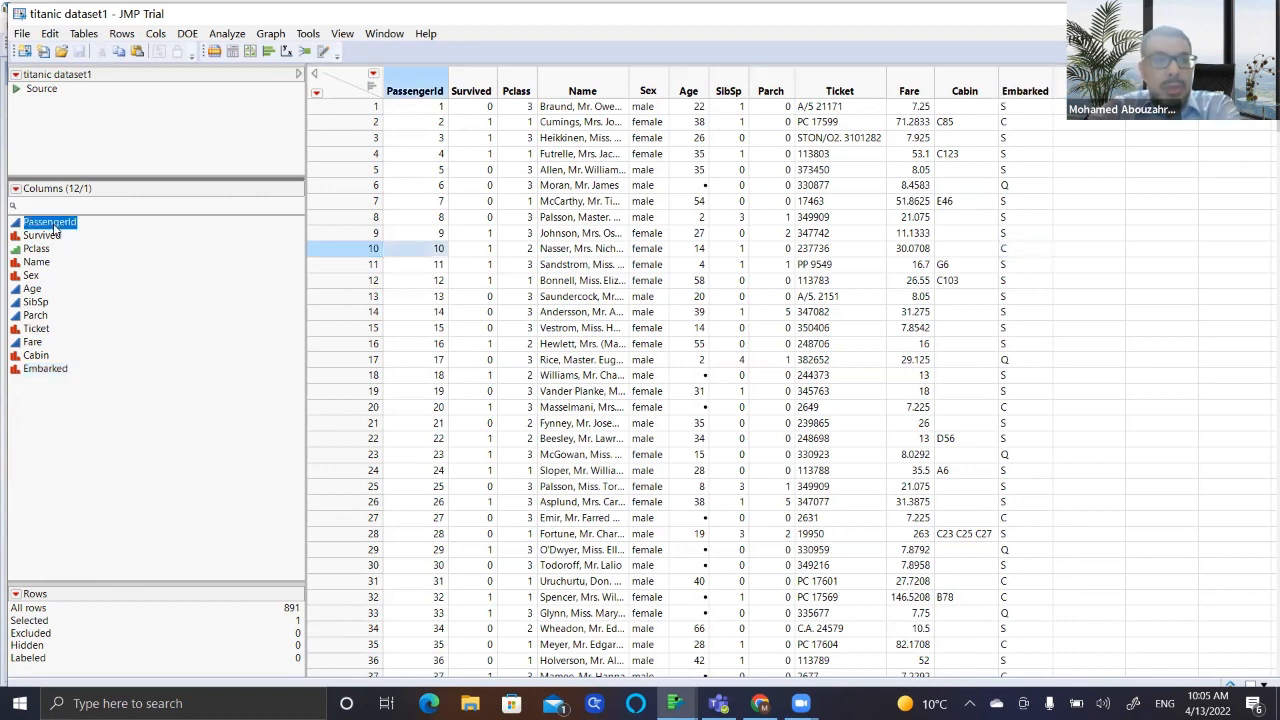
click(82, 268)
click(15, 223)
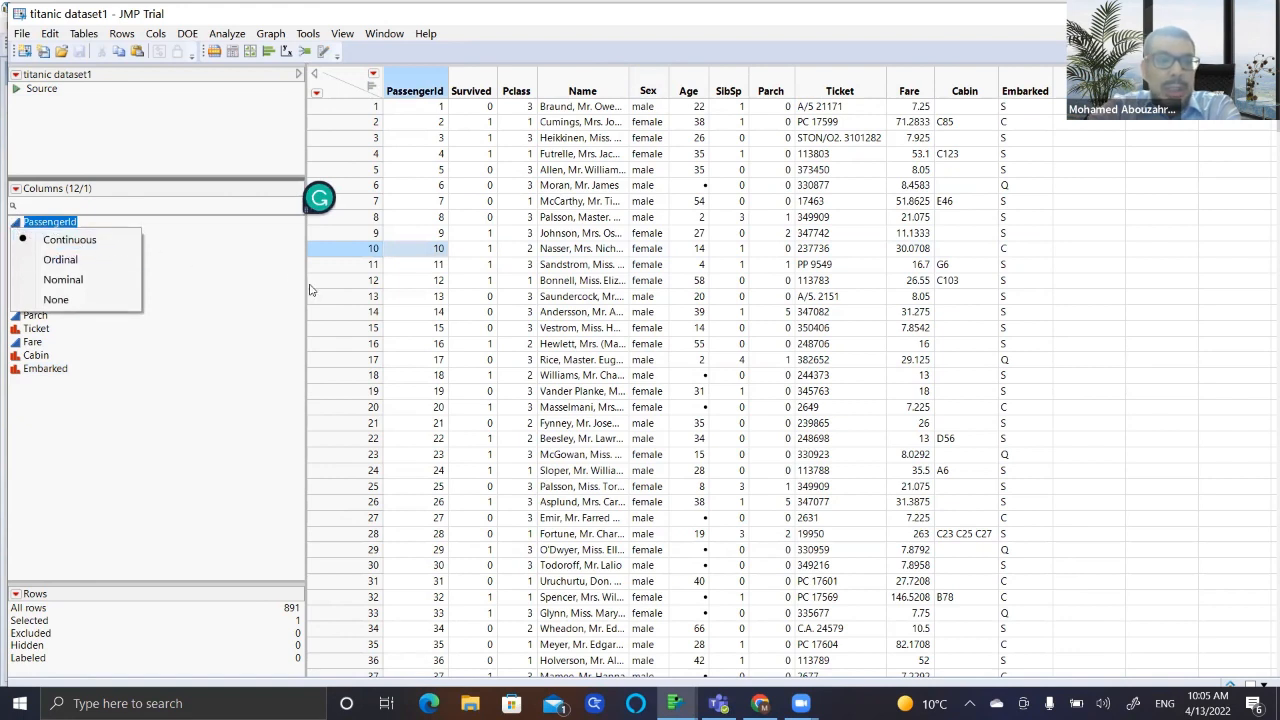
click(236, 322)
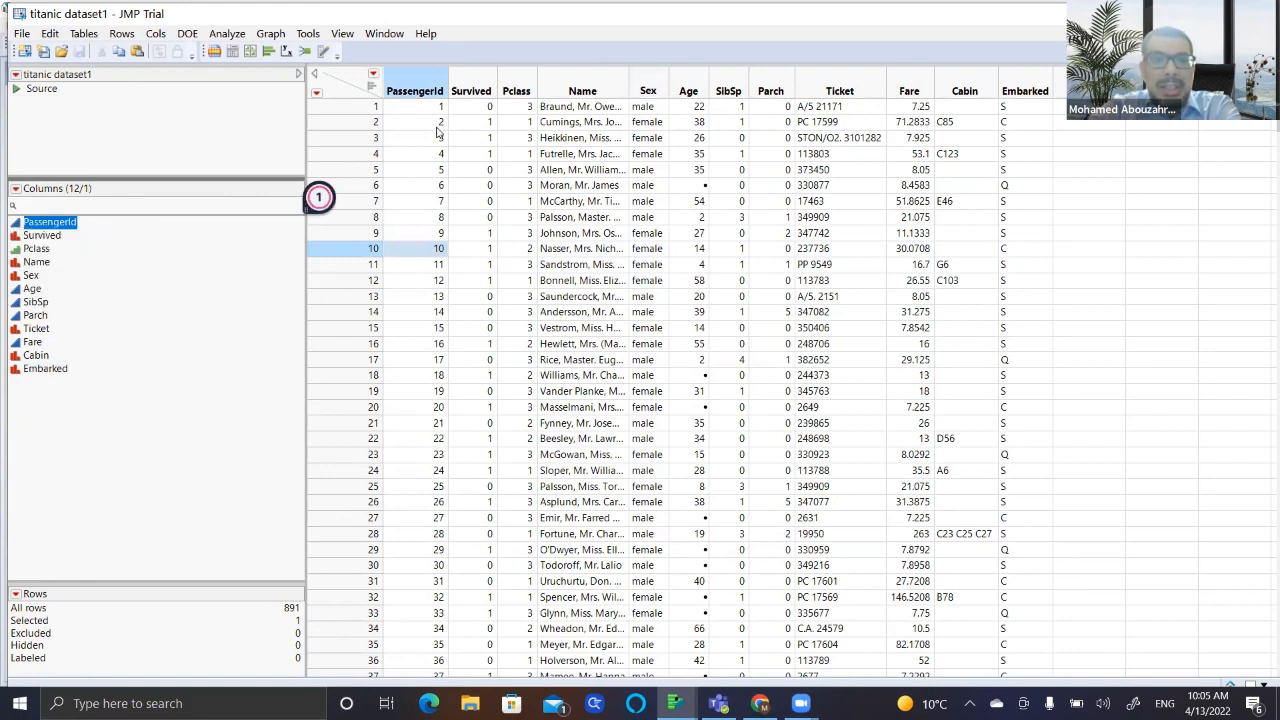
scroll(417, 332, down, 3)
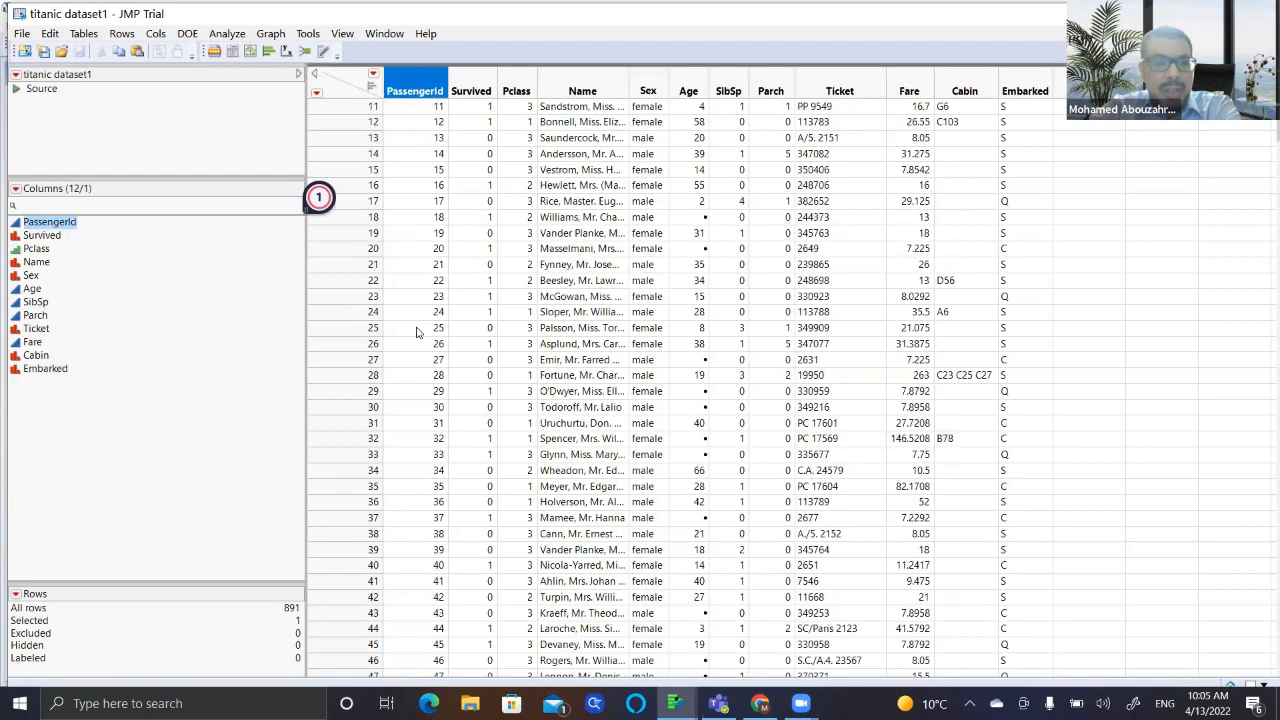
scroll(417, 332, down, 12)
scroll(417, 332, up, 14)
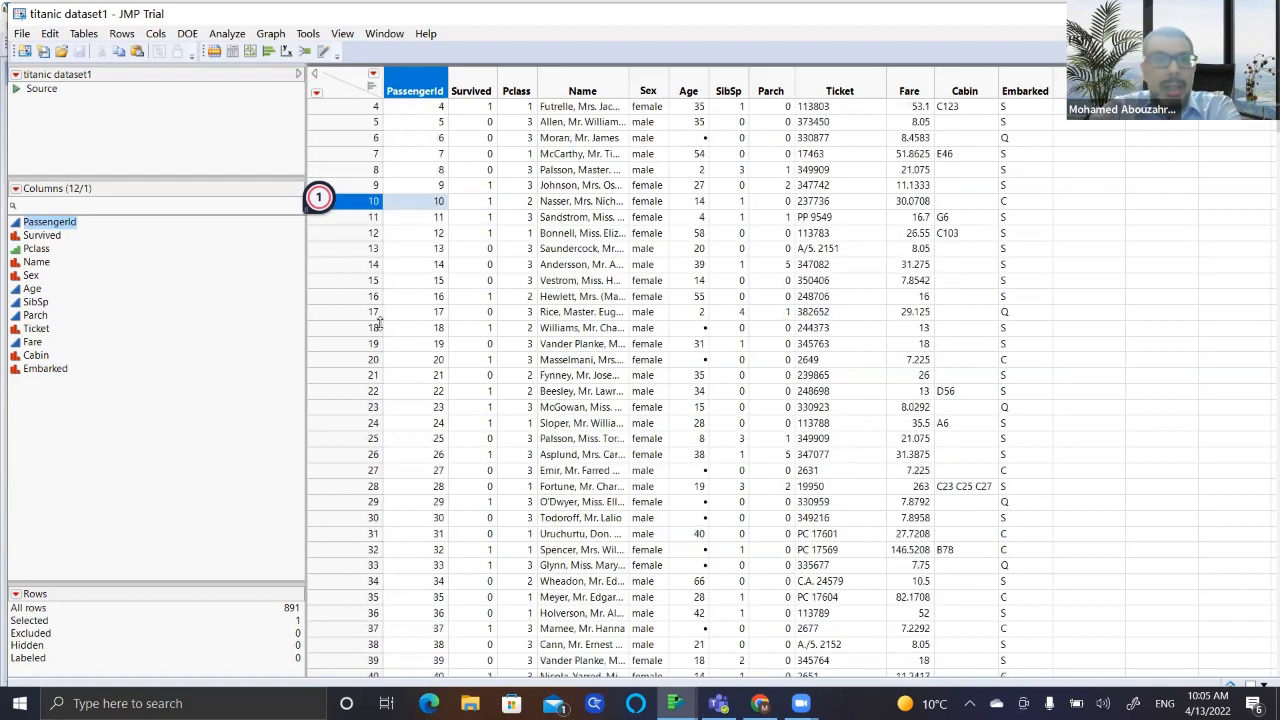
- Check the modeling type of the Survived column without changing it
click(45, 238)
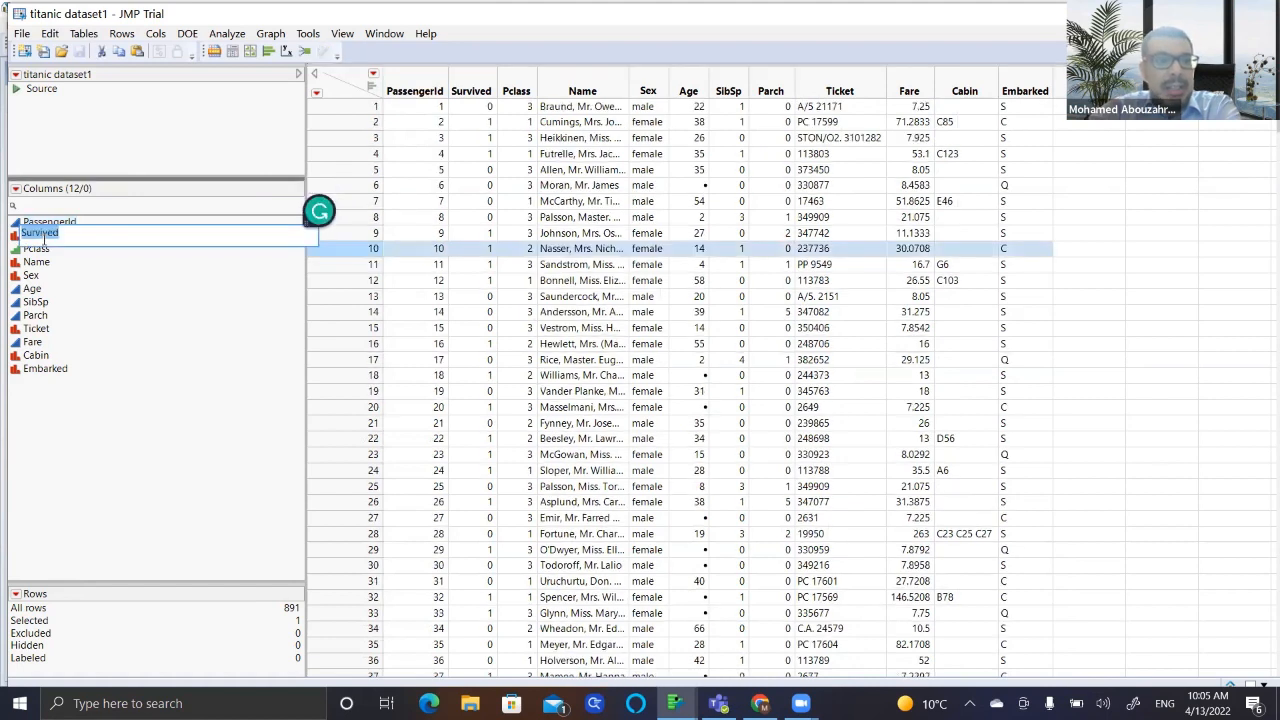
click(124, 302)
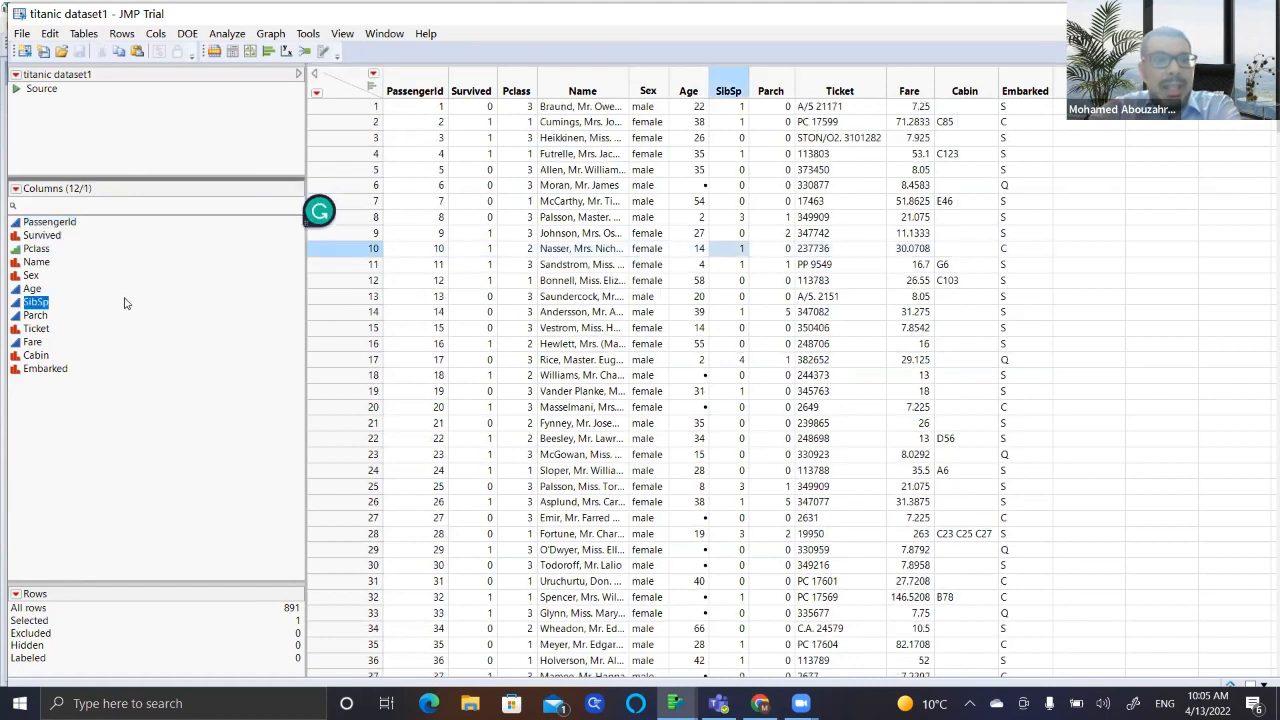
click(15, 237)
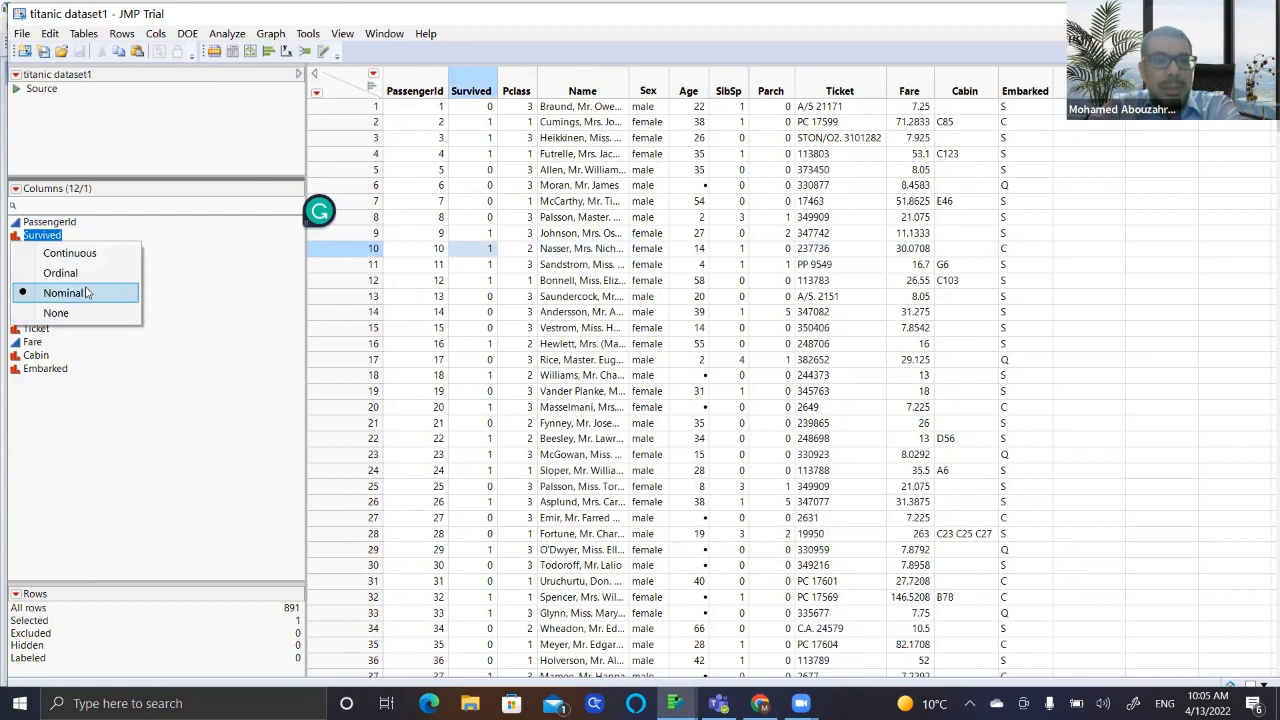
click(229, 285)
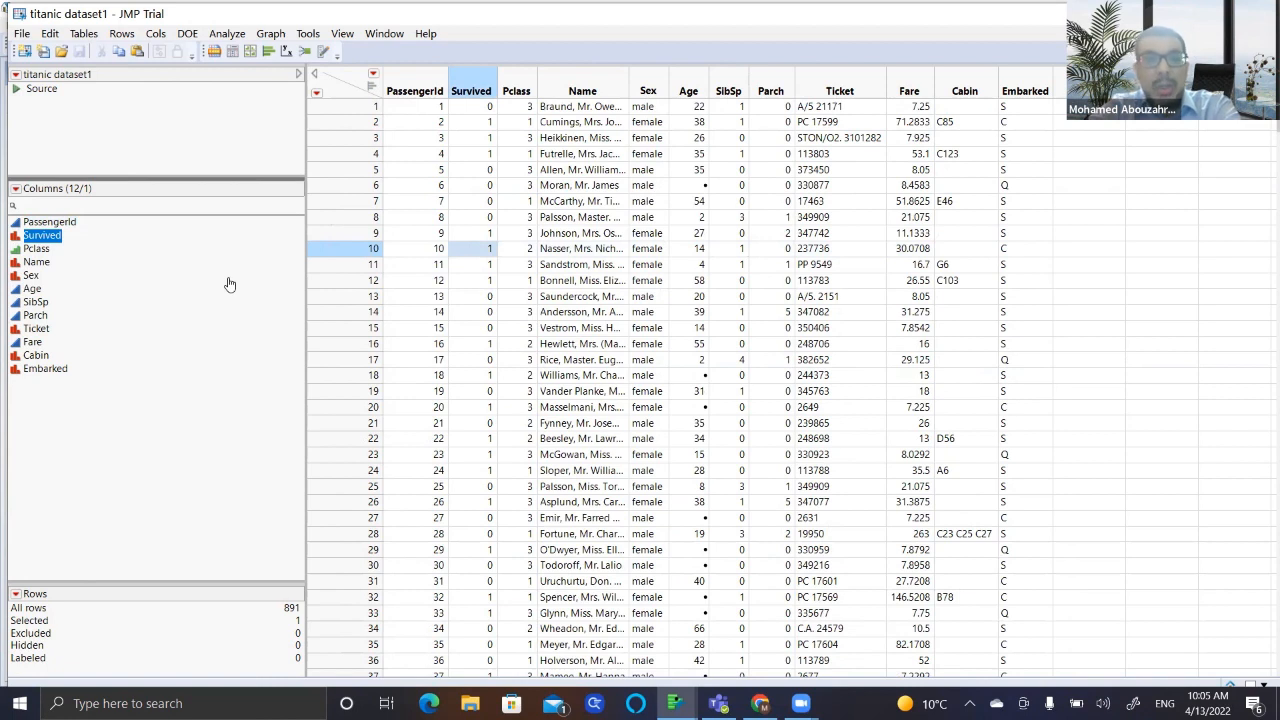
click(229, 280)
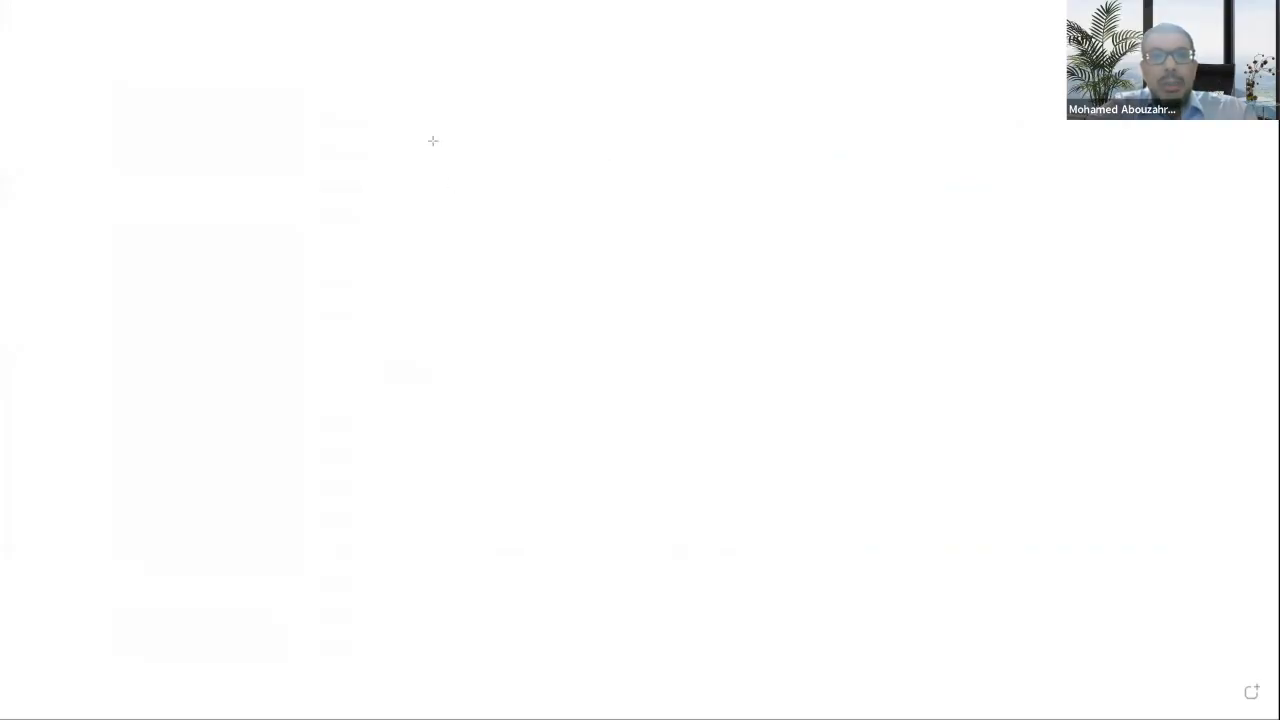
- Draw a vertical and a horizontal line meeting at a lower-left corner as chart axes on the blank whiteboard
mouse_move(402, 122)
mouse_down()
mouse_move(399, 440)
mouse_move(694, 422)
mouse_move(907, 438)
mouse_up()
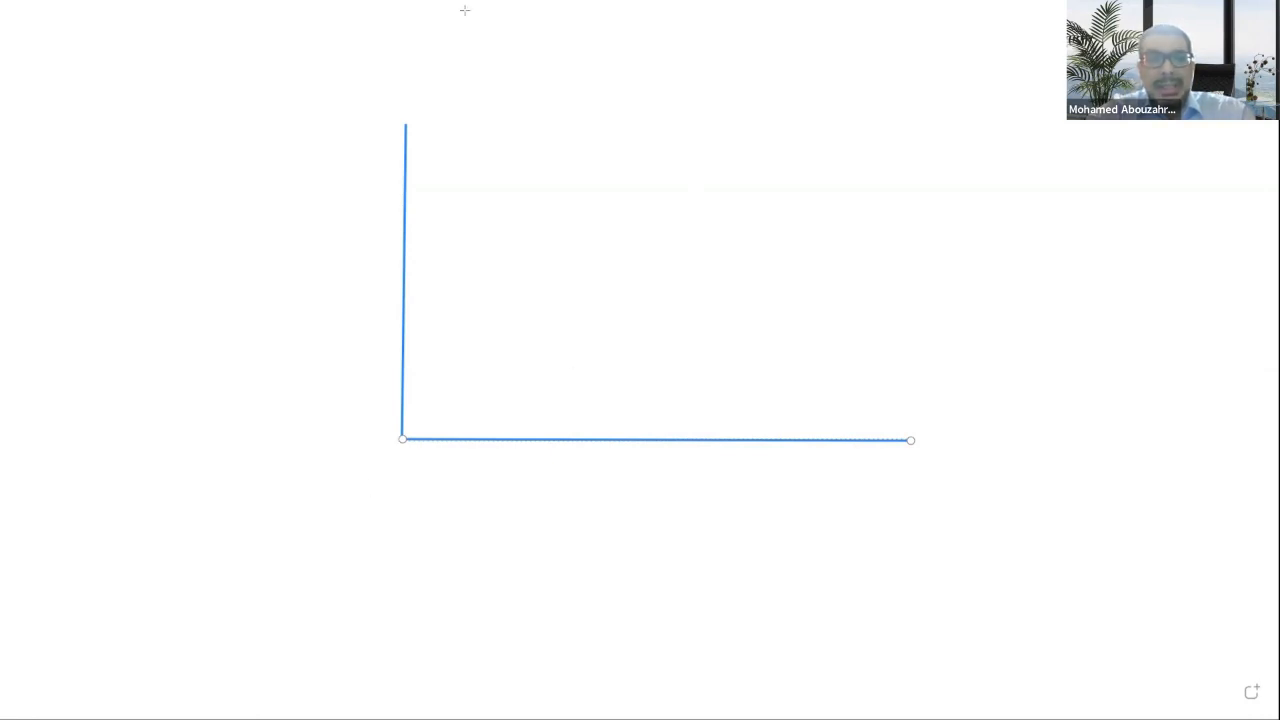
click(414, 85)
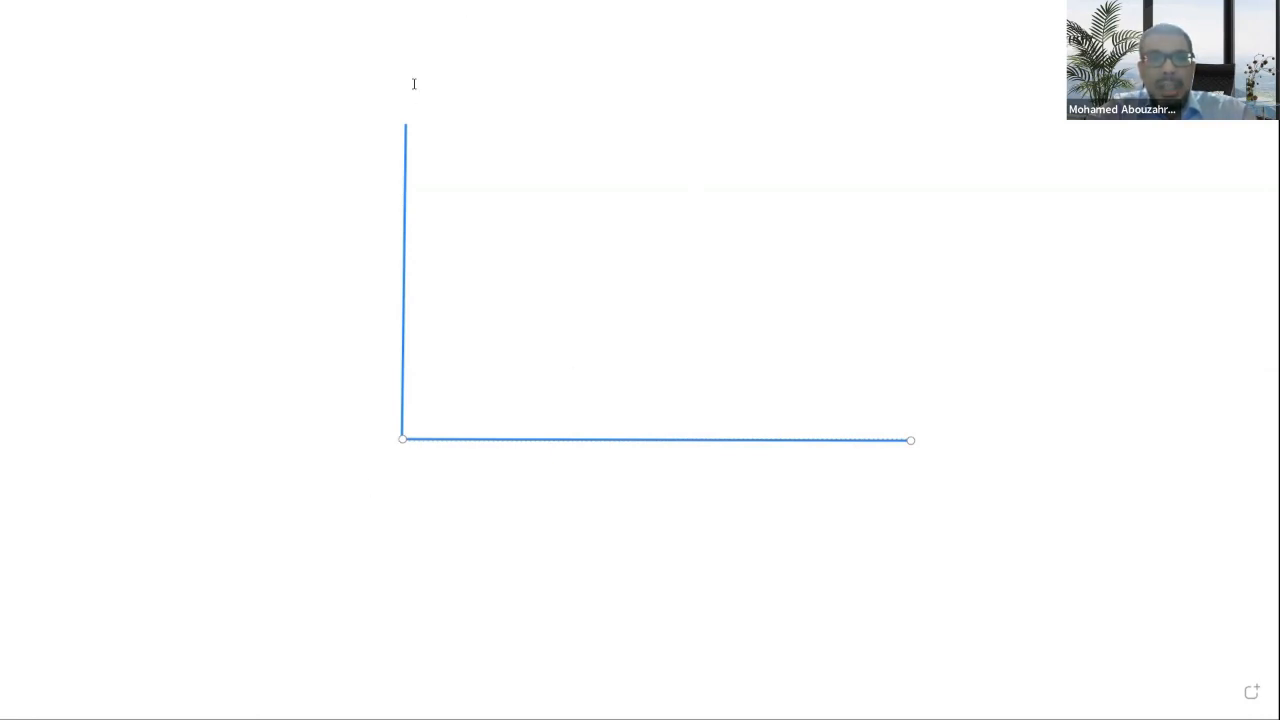
click(316, 124)
click(287, 212)
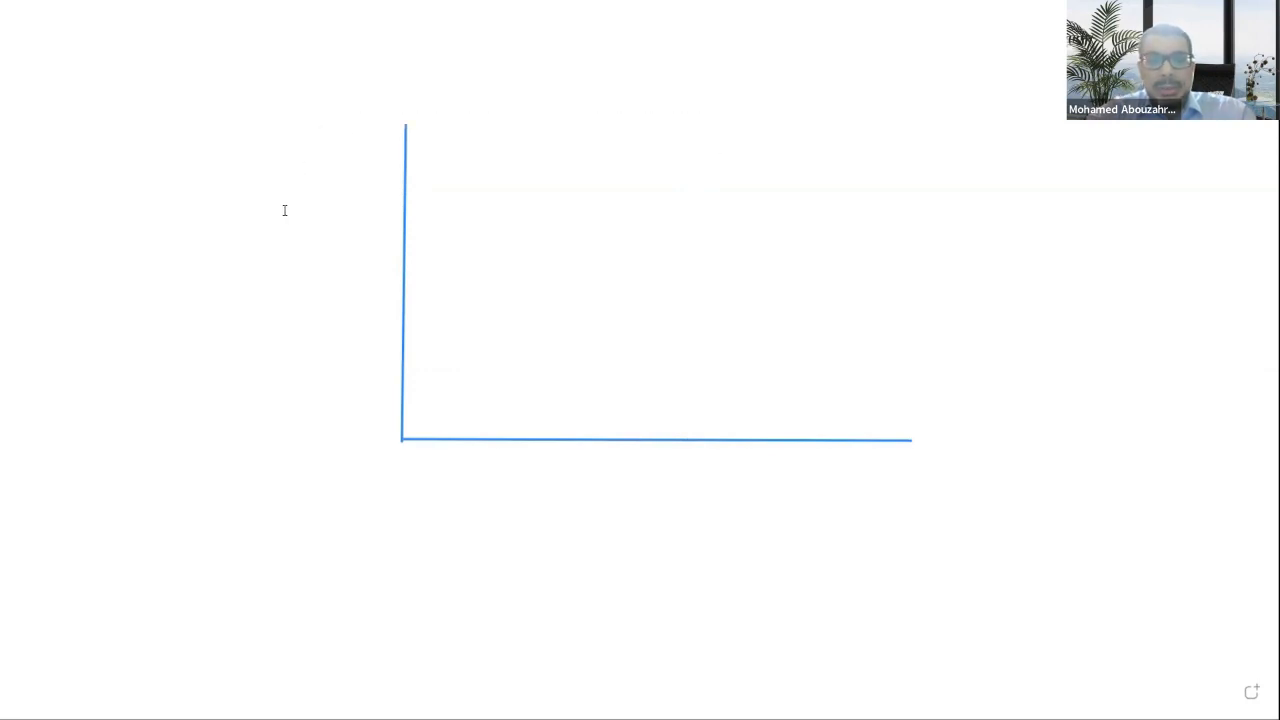
- Label the vertical axis "house price" and the horizontal axis "area"
click(328, 129)
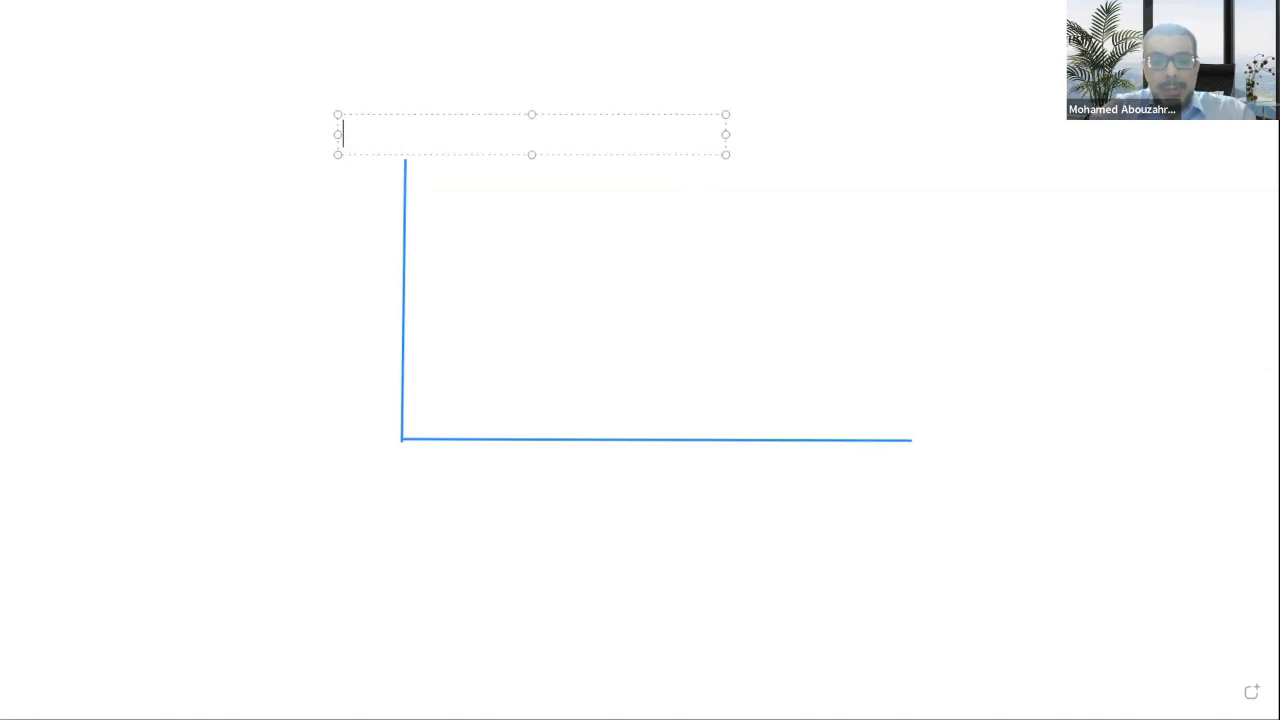
text(house pri)
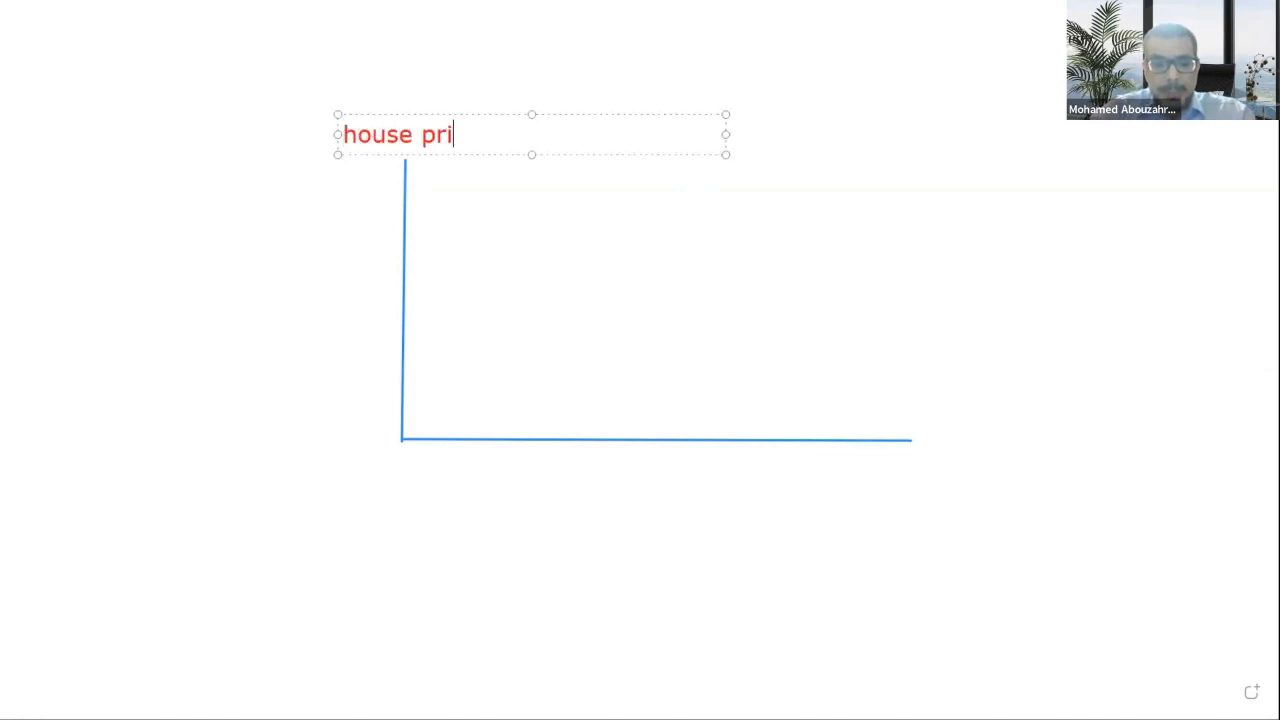
text(ce)
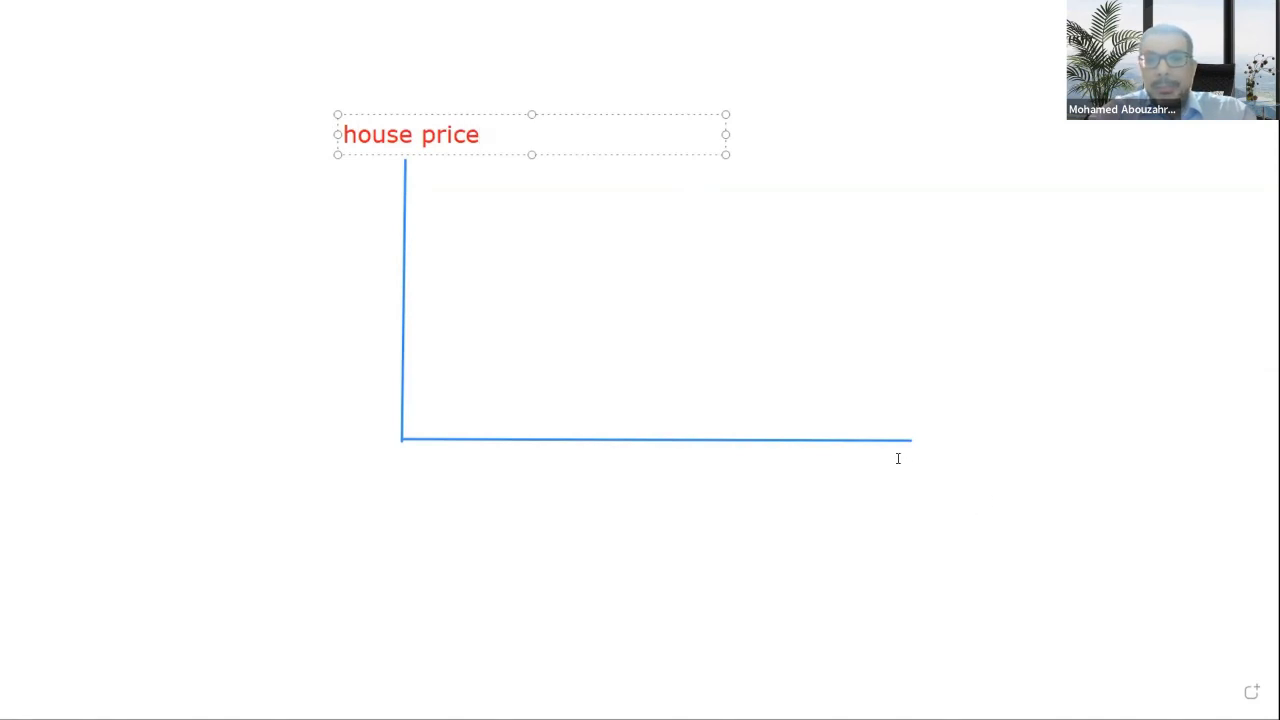
click(898, 458)
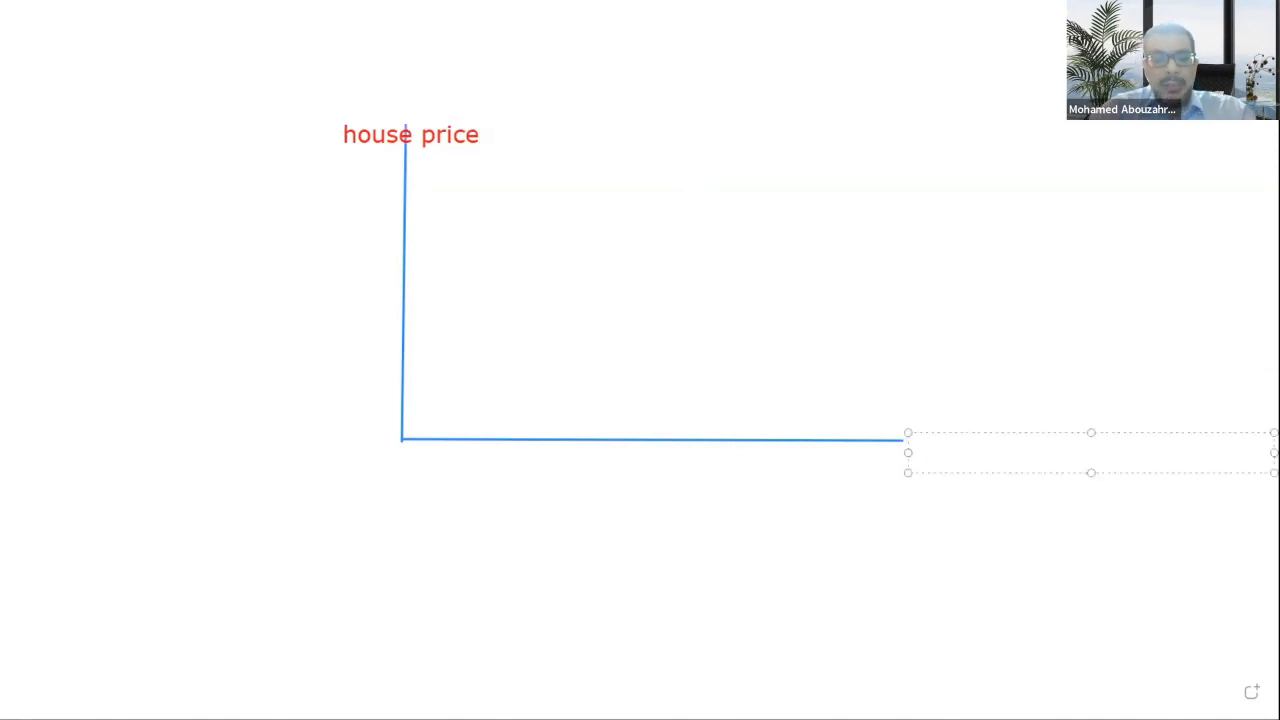
text(area)
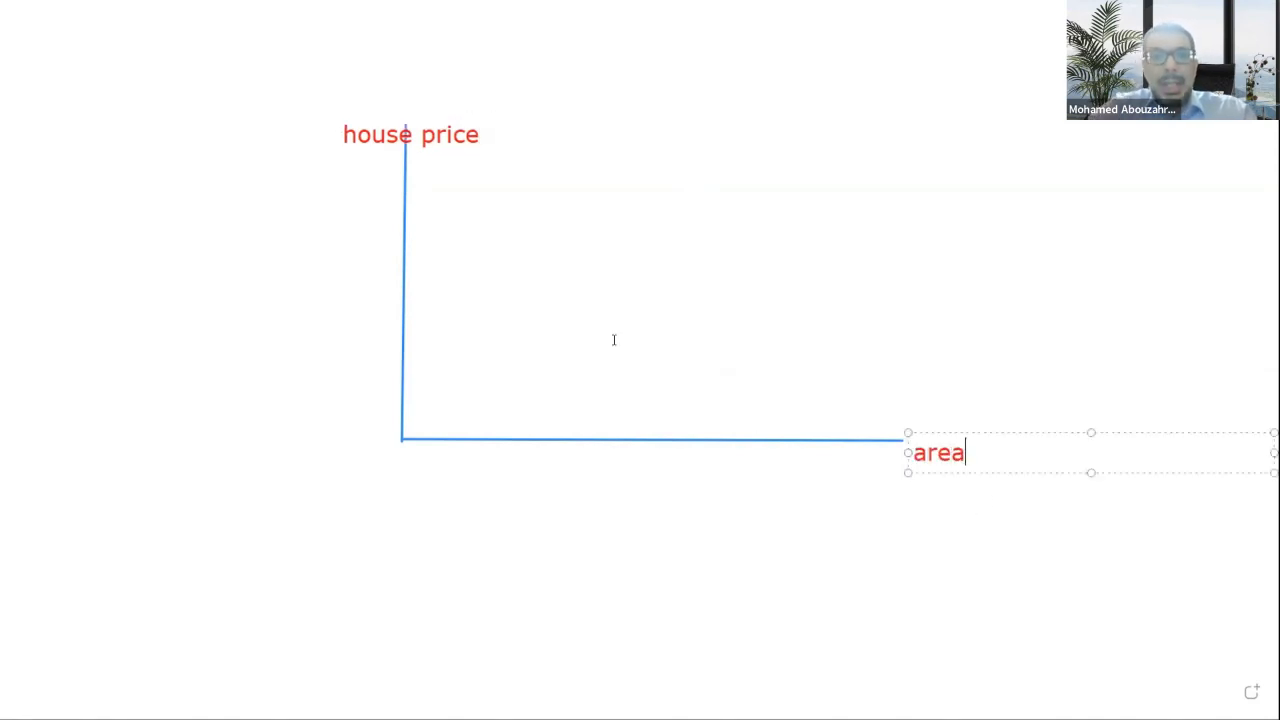
click(431, 480)
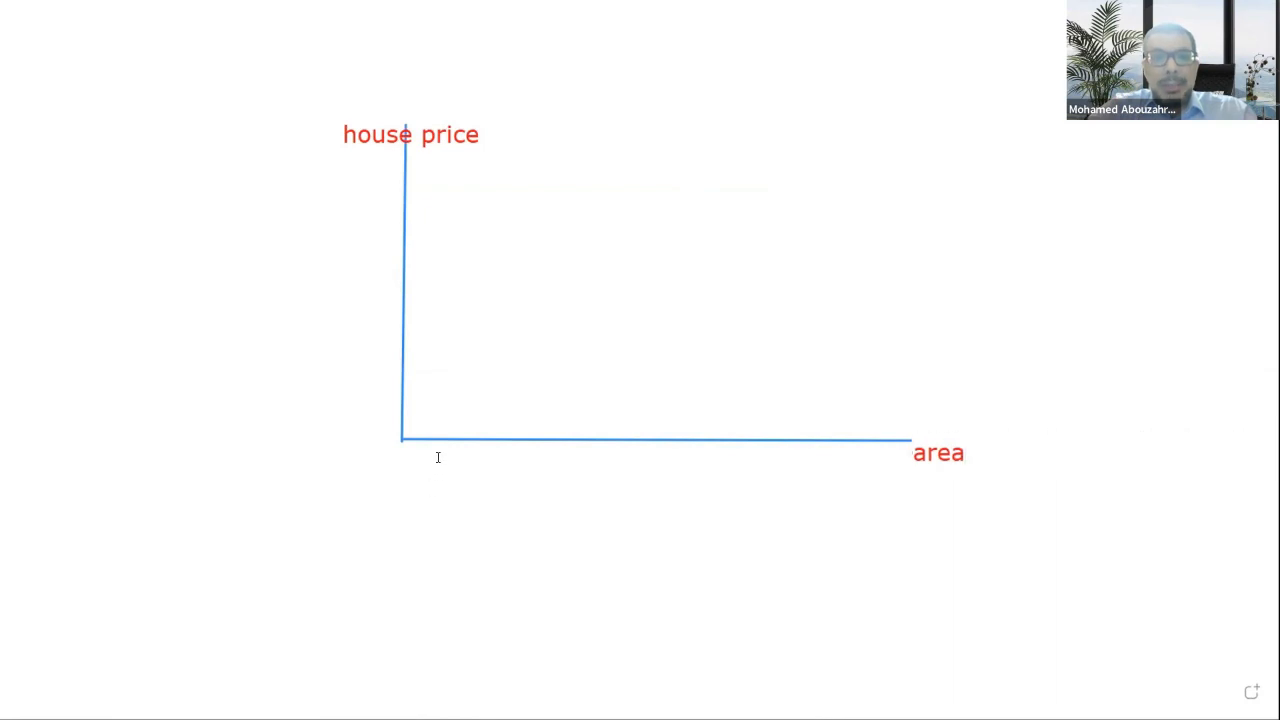
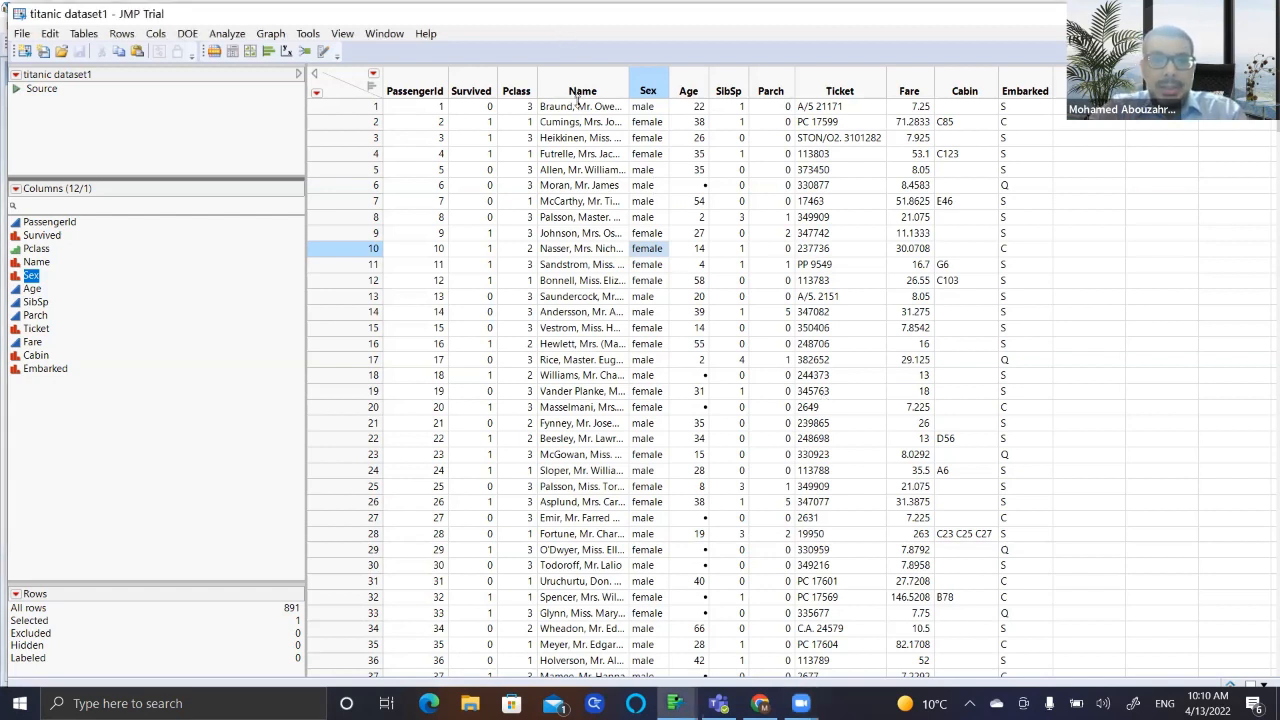
click(346, 96)
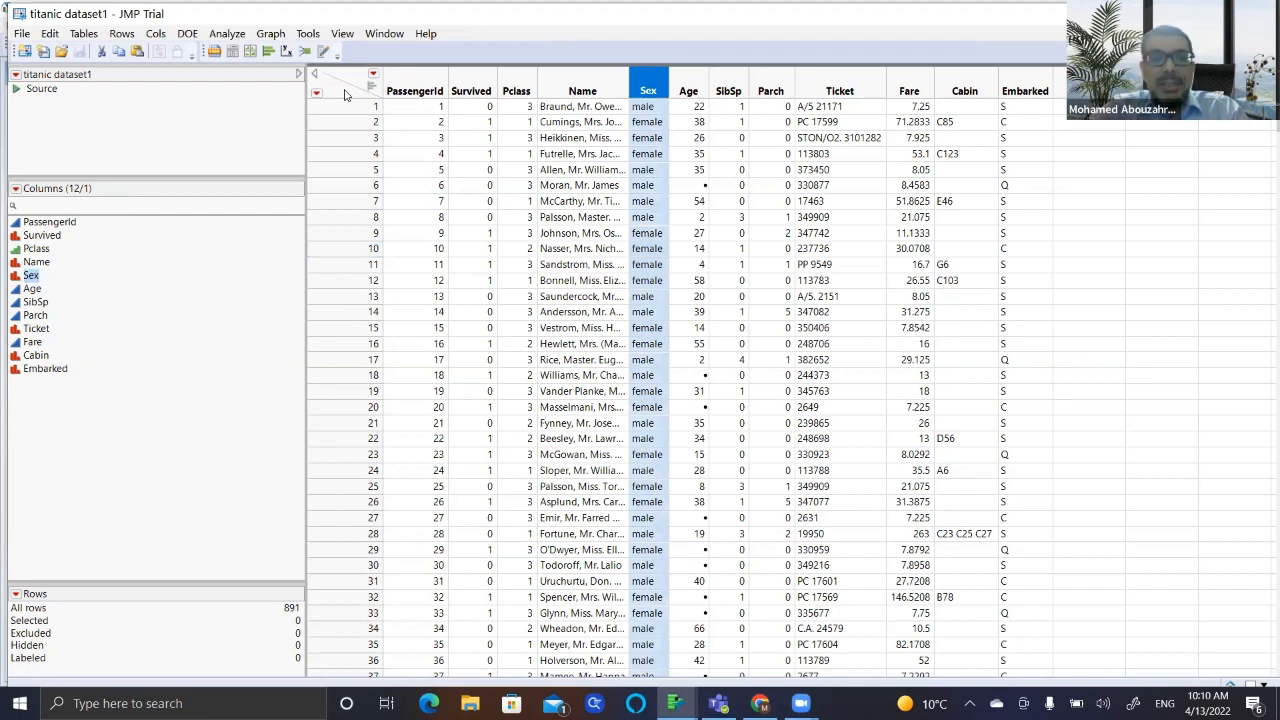
click(224, 38)
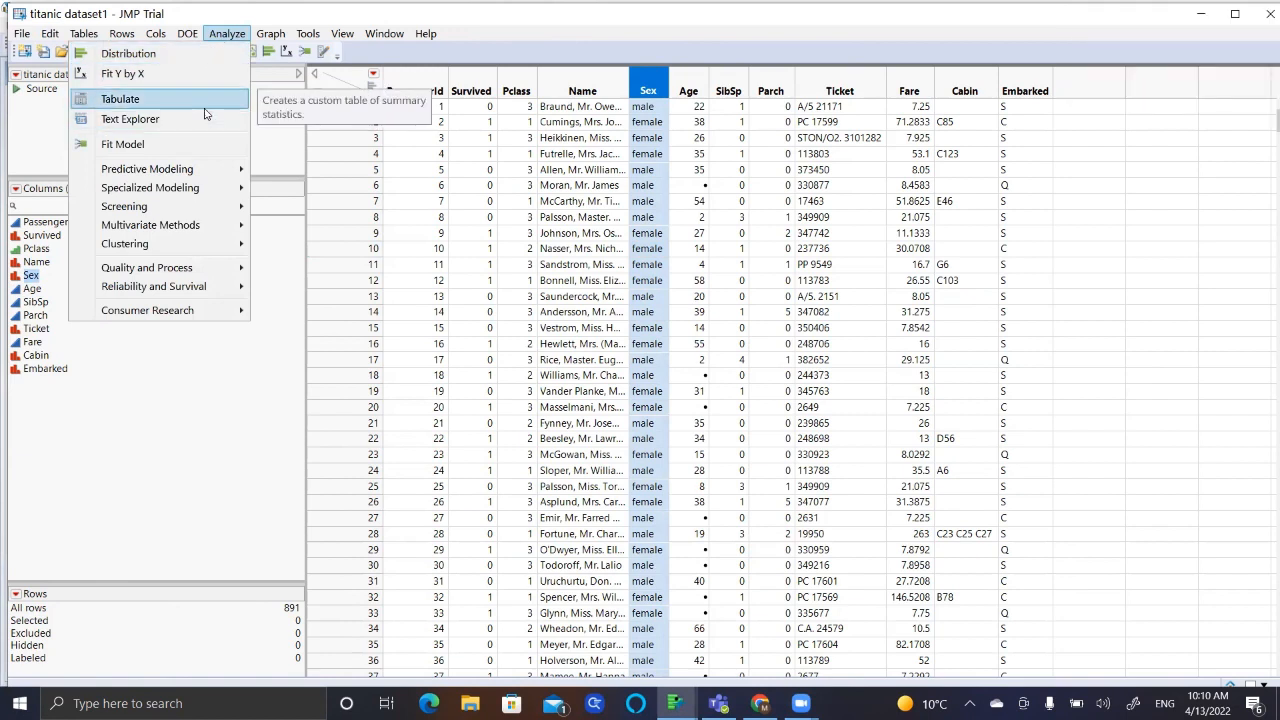
mouse_move(210, 208)
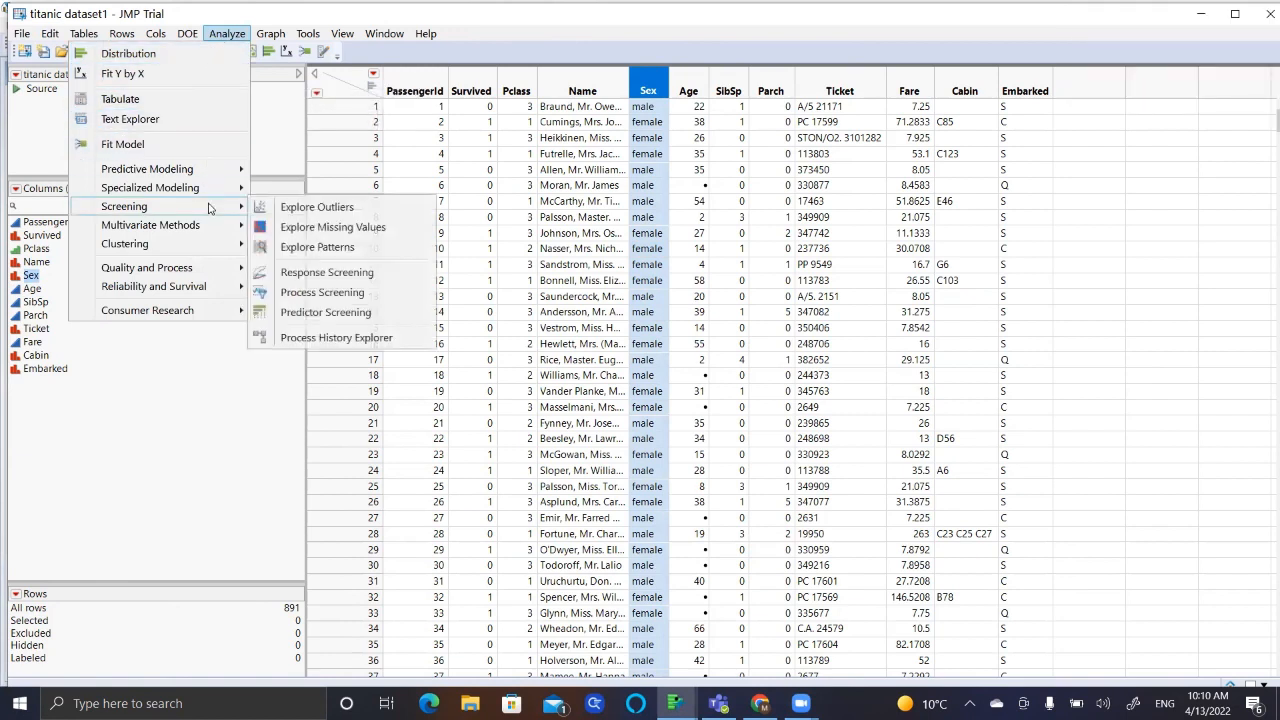
click(322, 230)
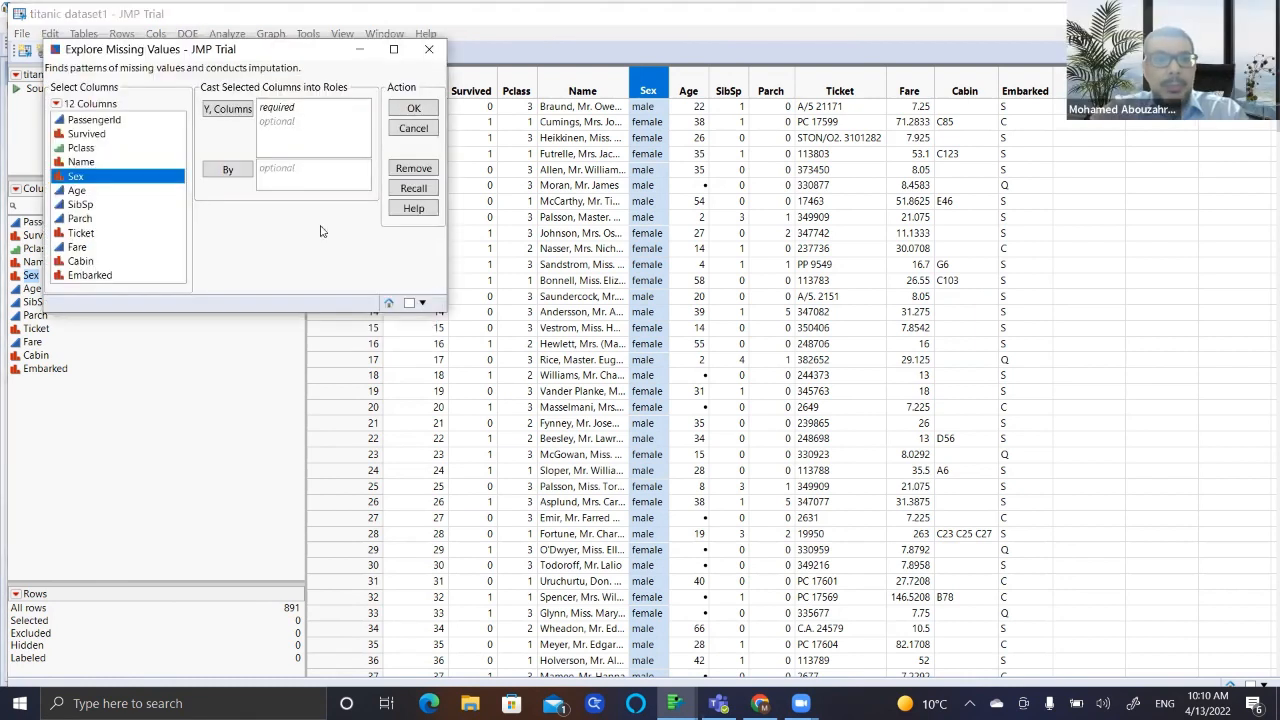
click(84, 162)
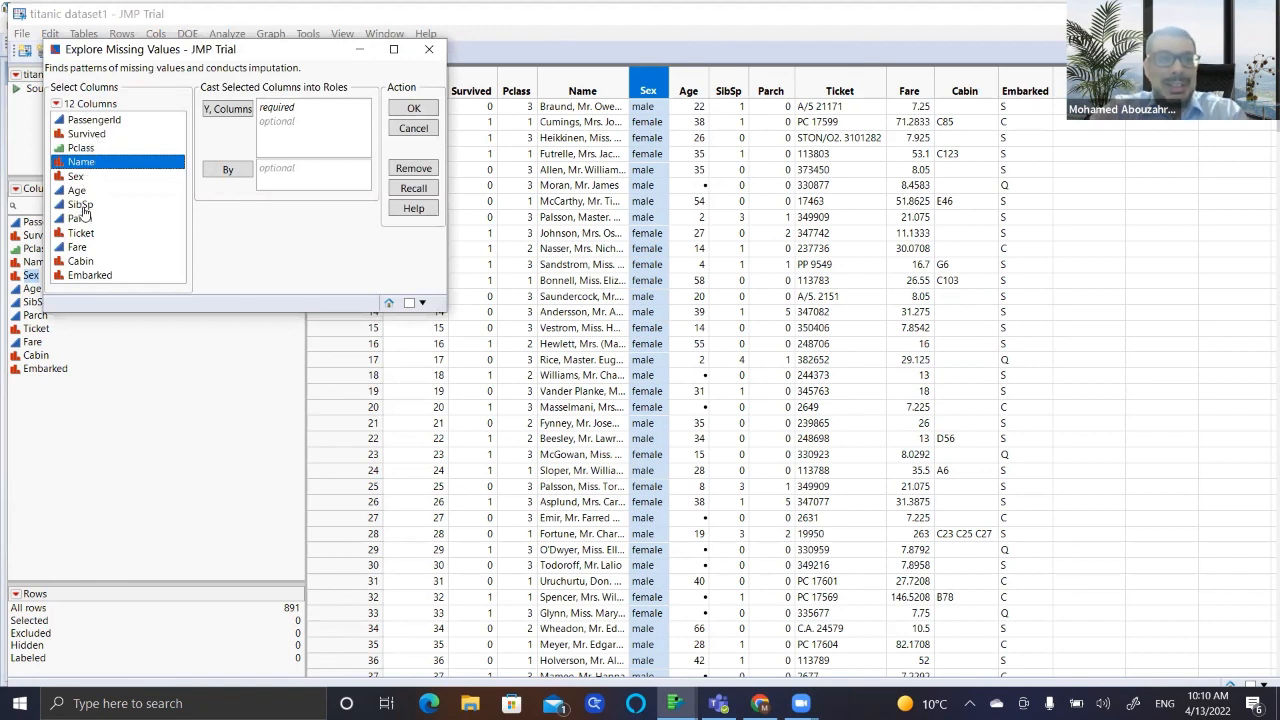
click(414, 134)
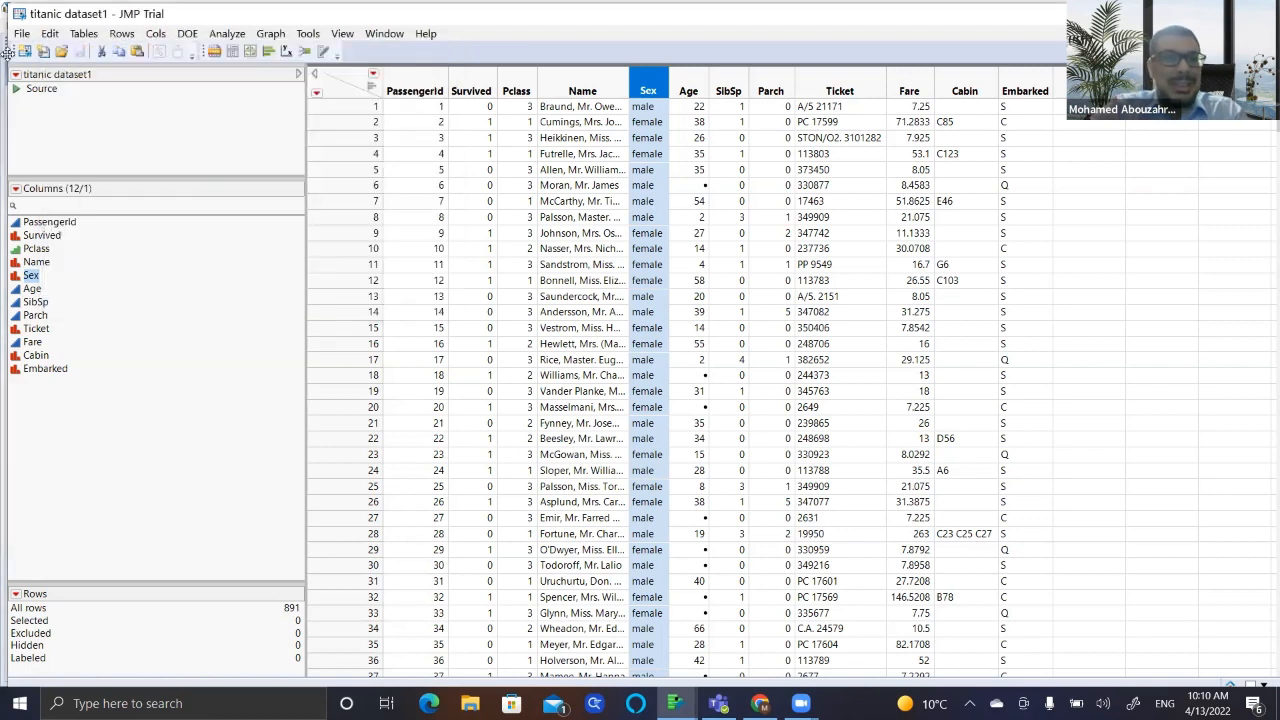
- Turn off hardware accelerated graphics in the Windows-specific preferences and accept the change
click(21, 33)
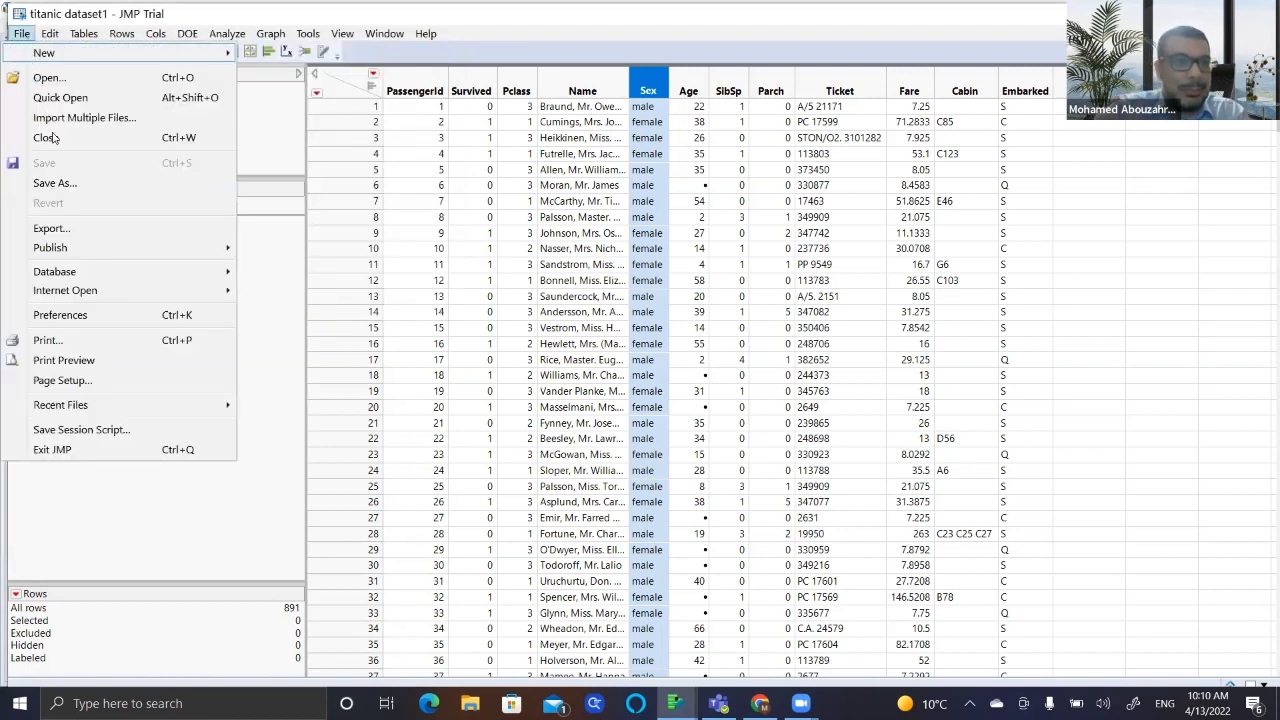
click(95, 315)
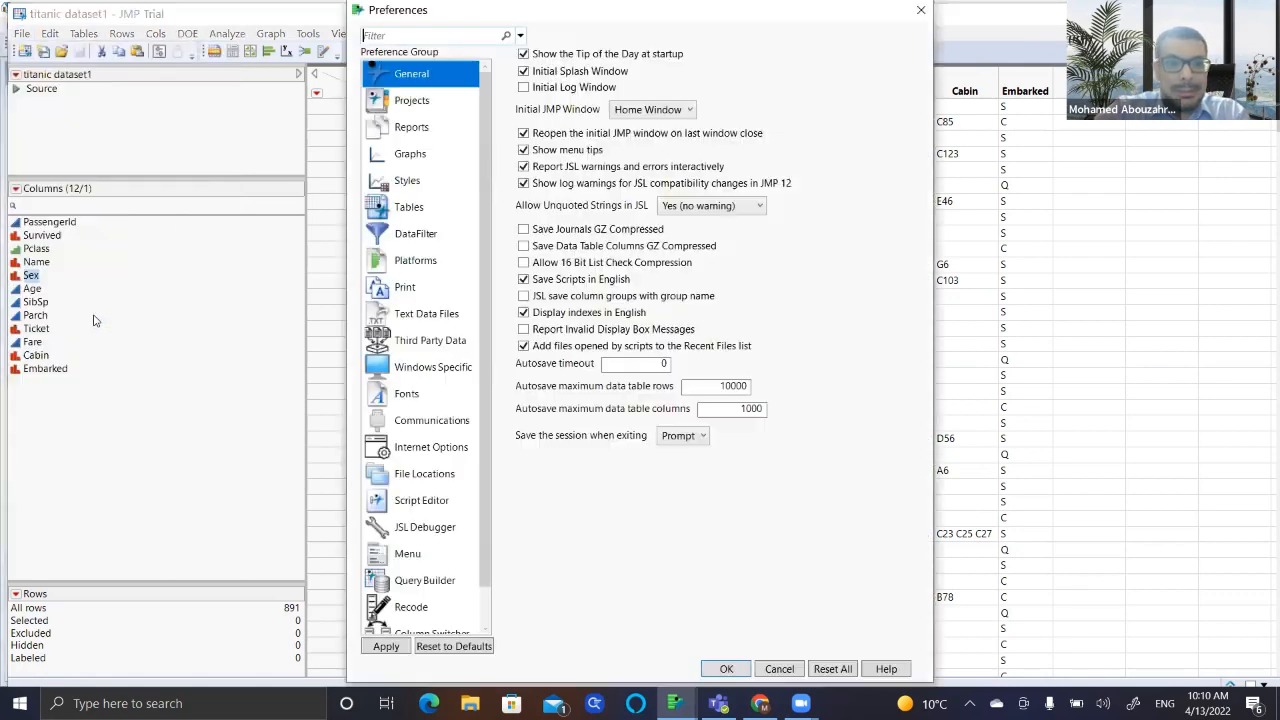
click(474, 218)
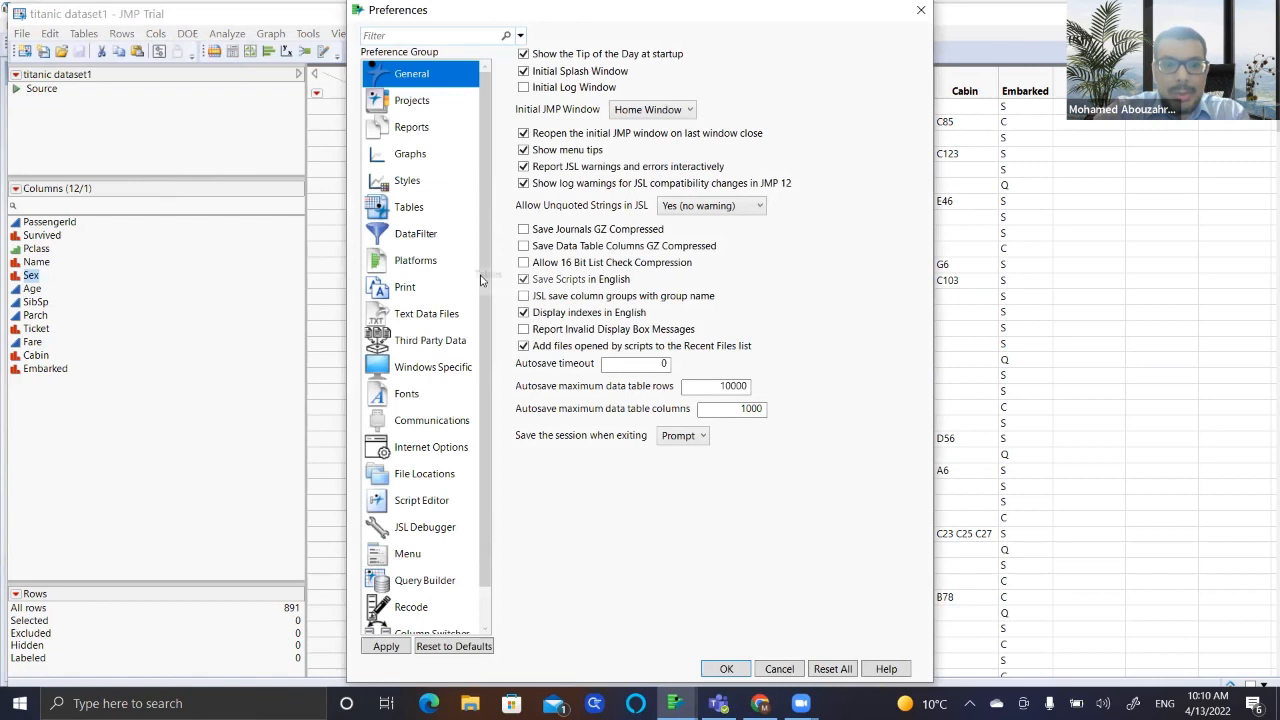
drag(484, 280, 505, 411)
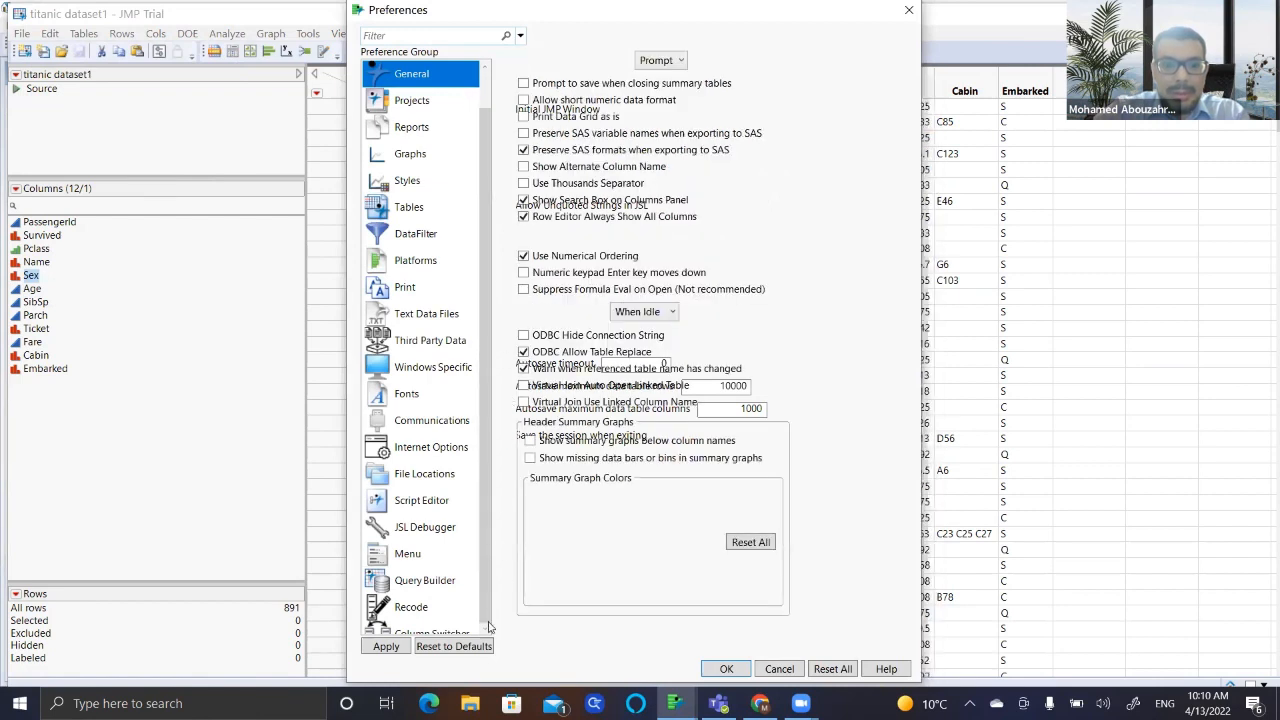
click(445, 369)
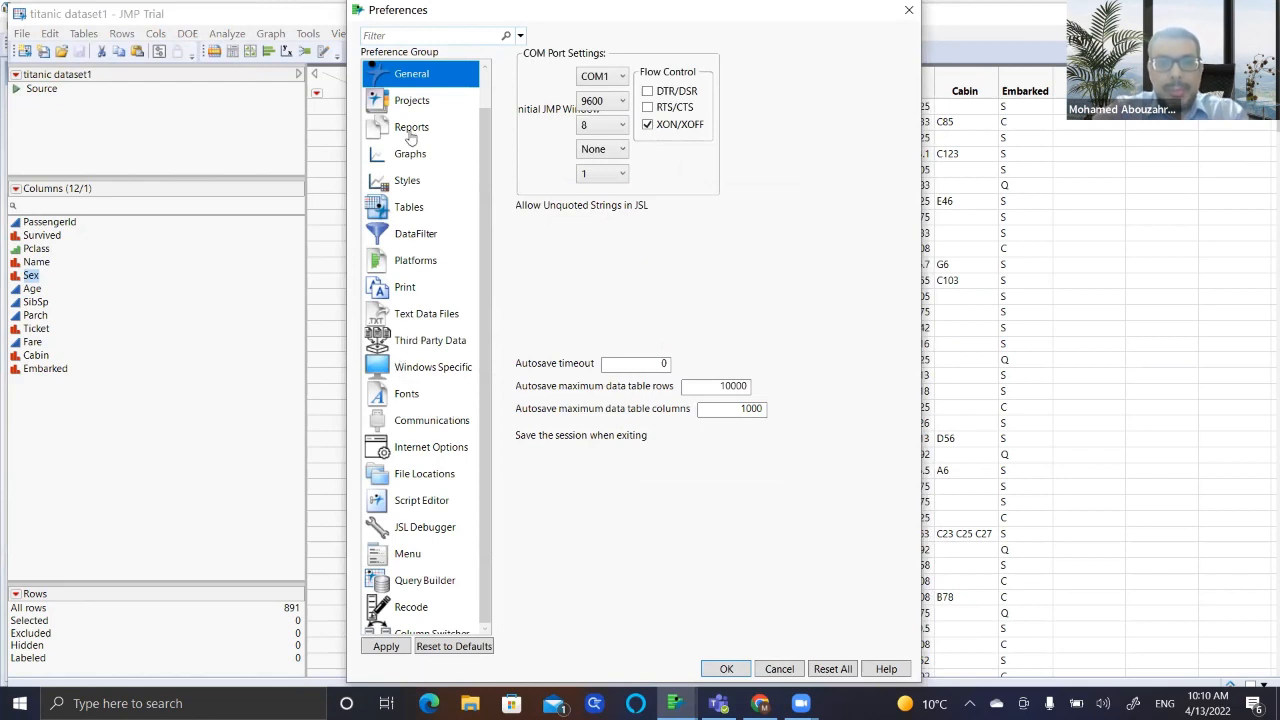
click(410, 134)
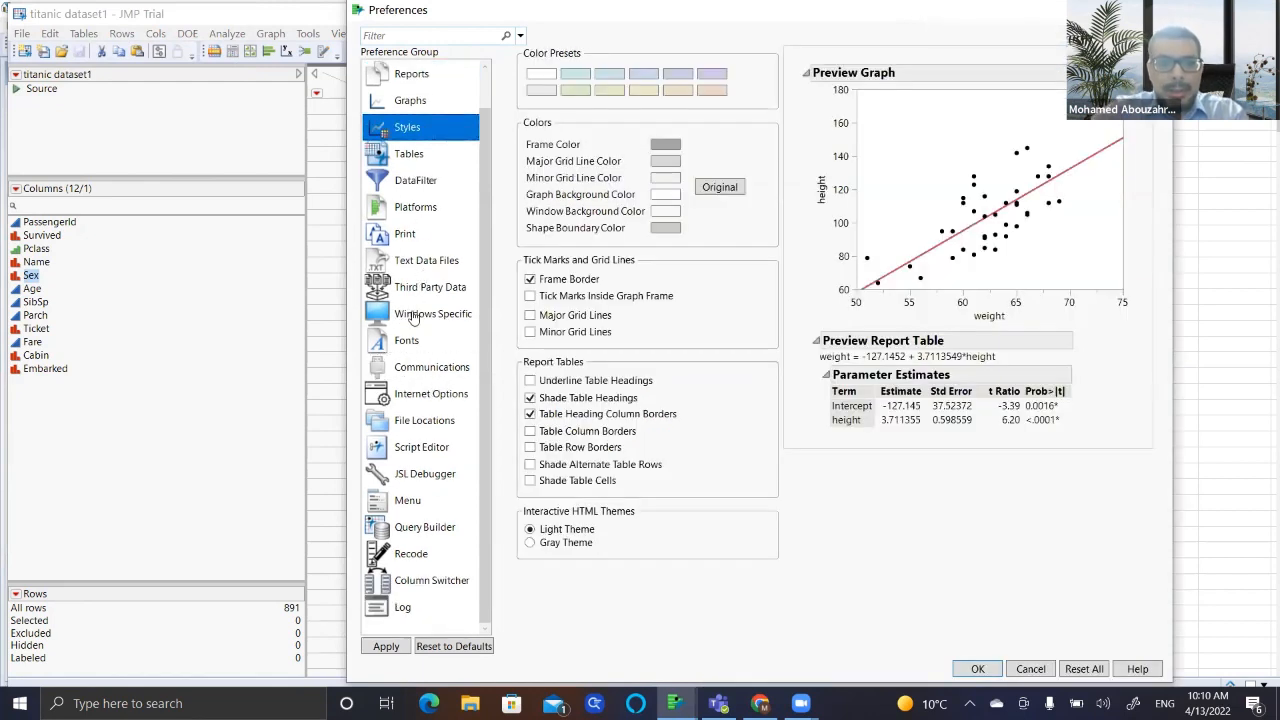
click(447, 308)
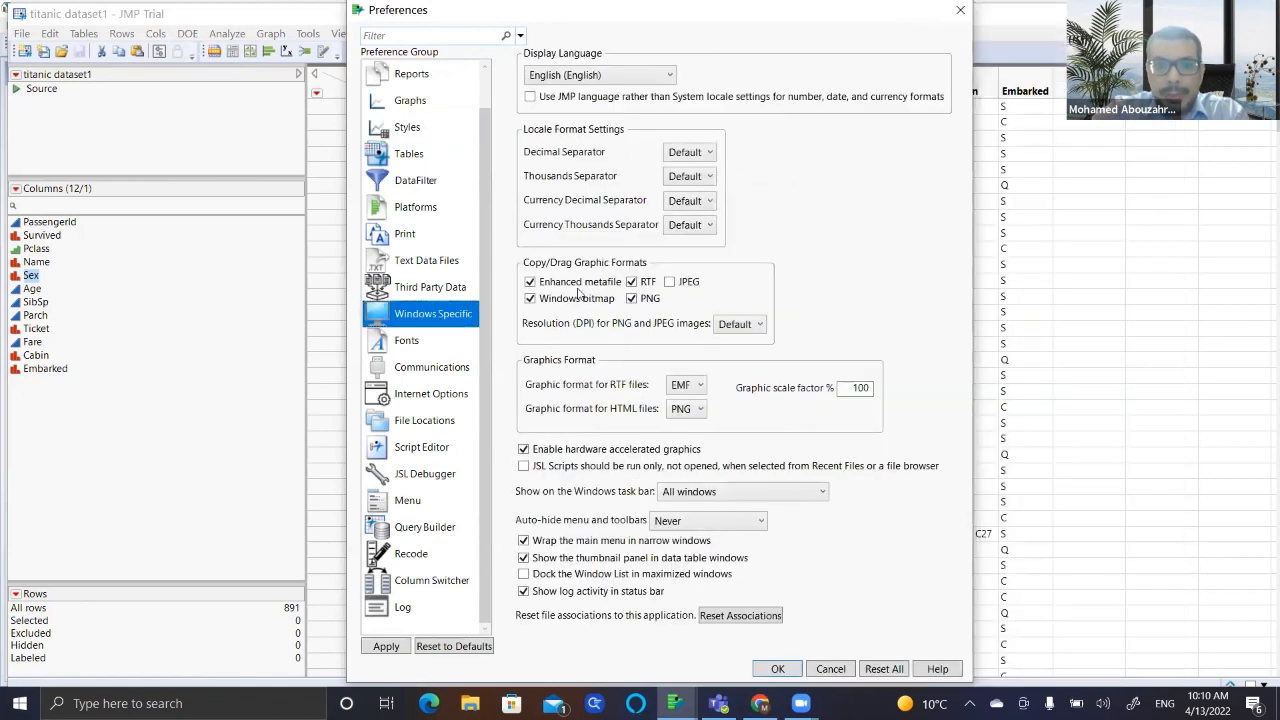
click(523, 449)
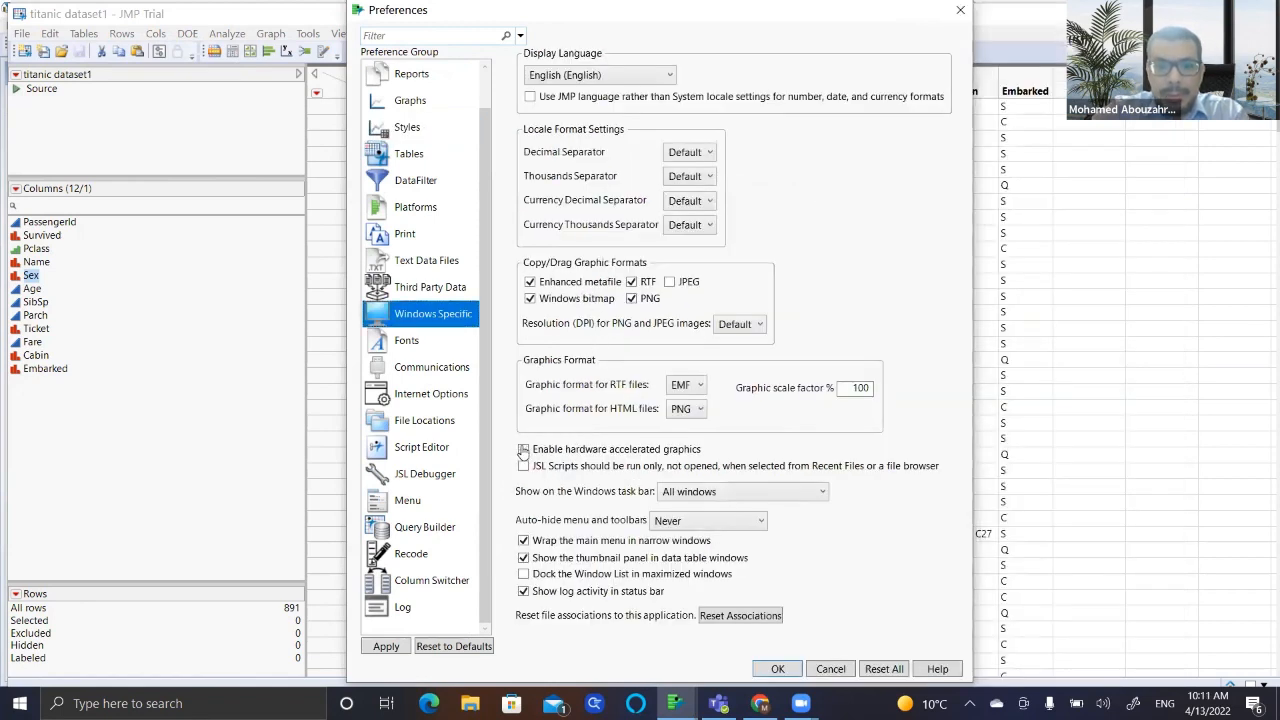
click(781, 669)
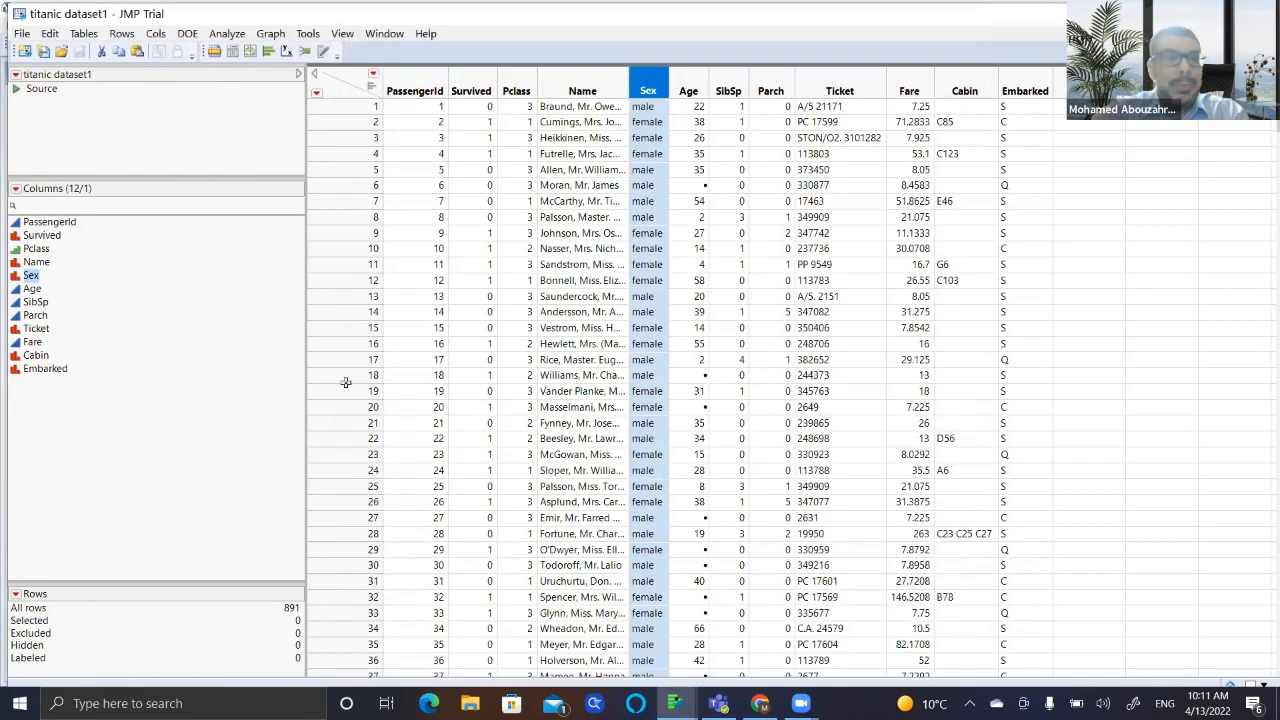
- Close the titanic dataset1 data table and exit JMP completely
click(227, 33)
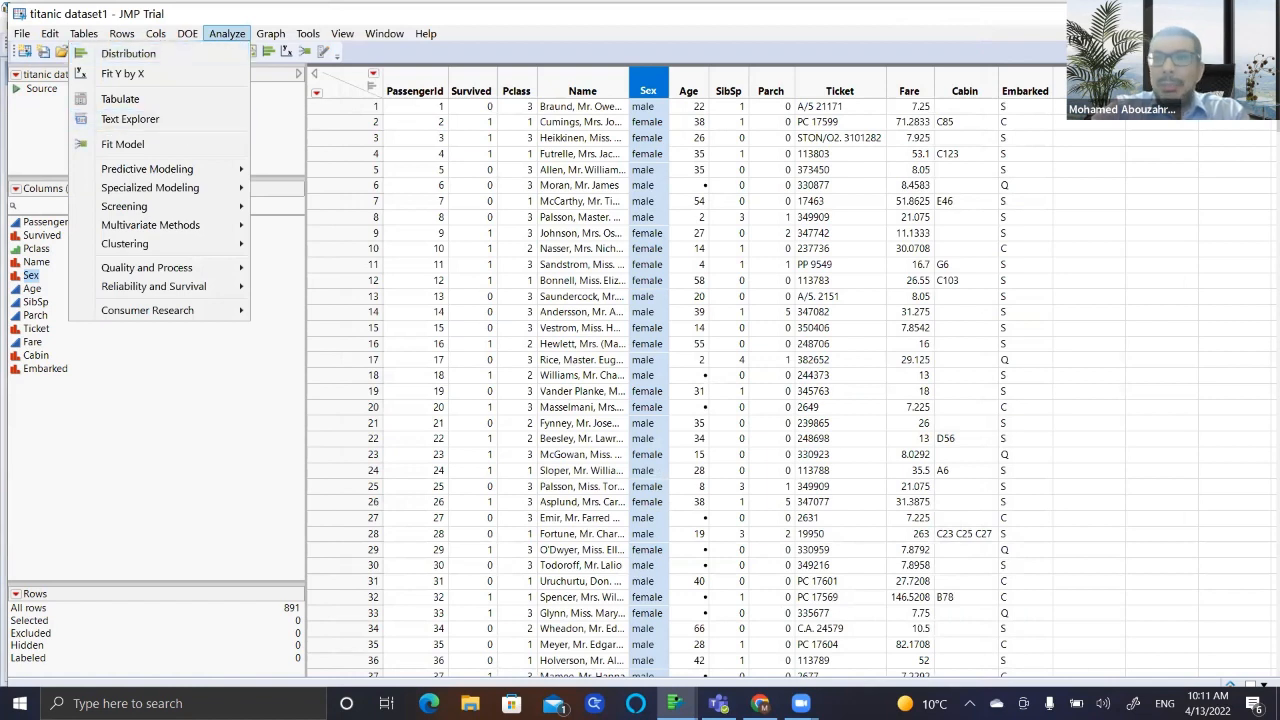
key(Escape)
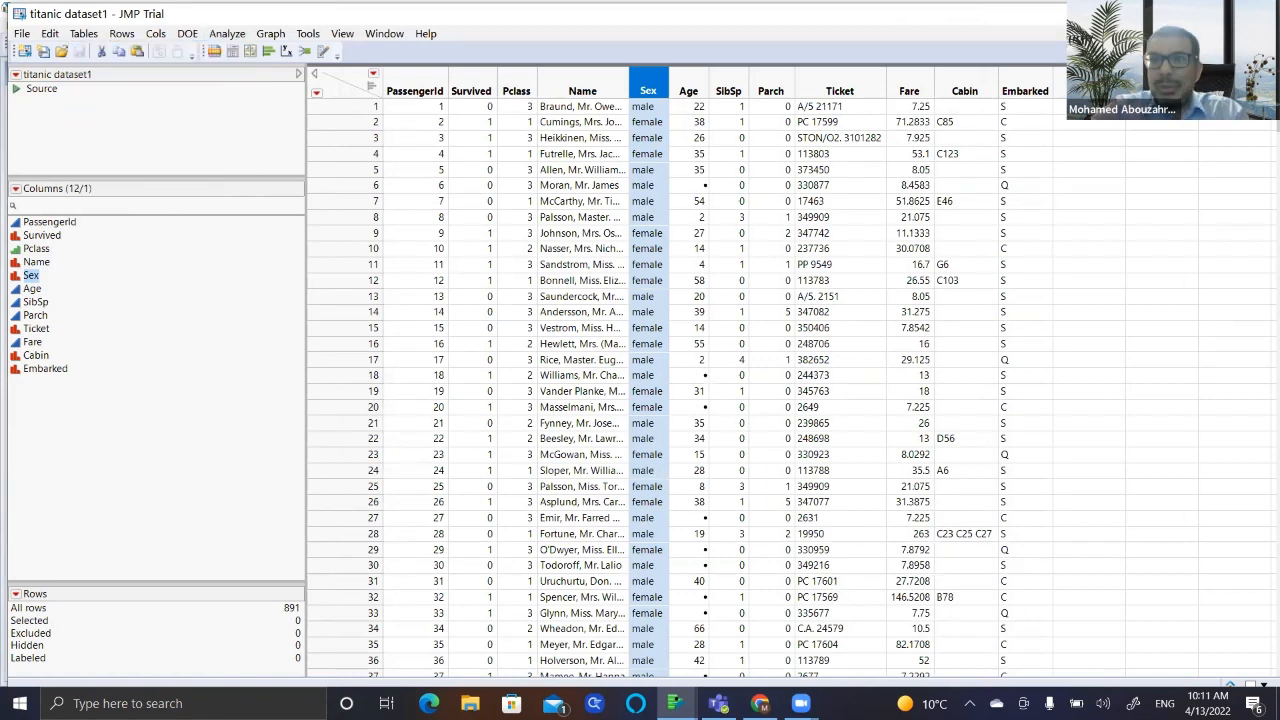
click(1261, 14)
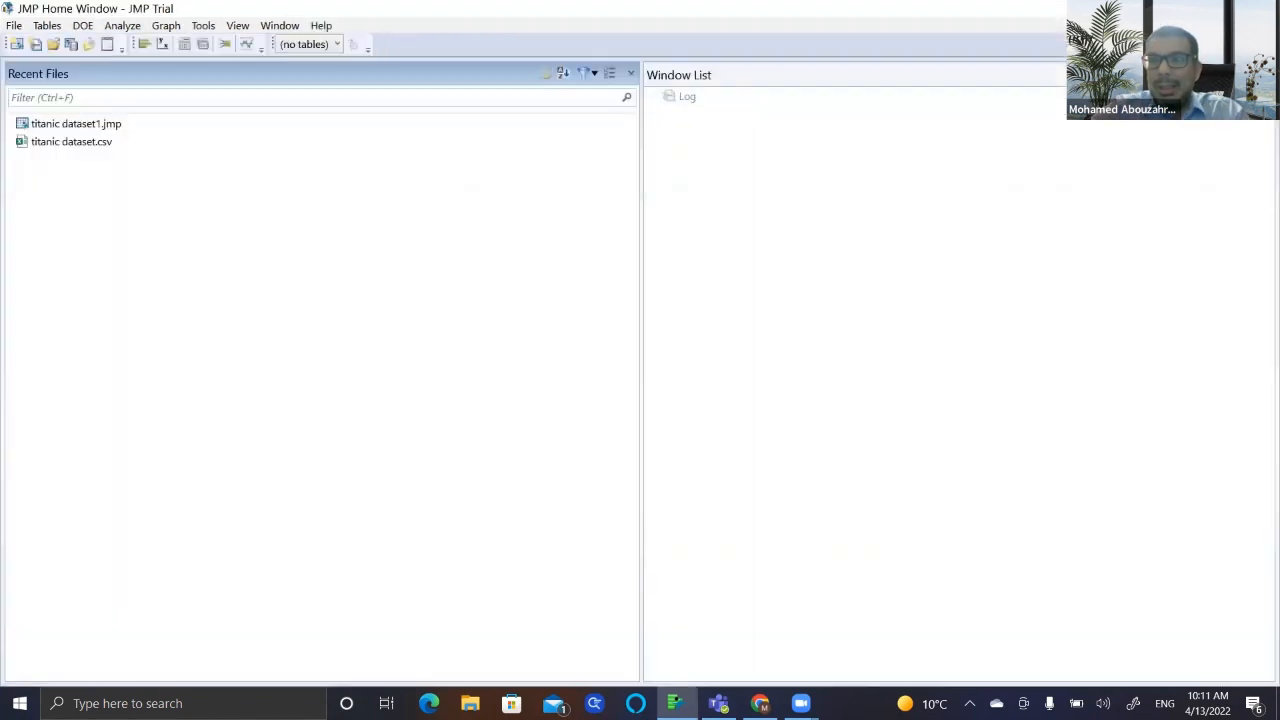
click(1261, 14)
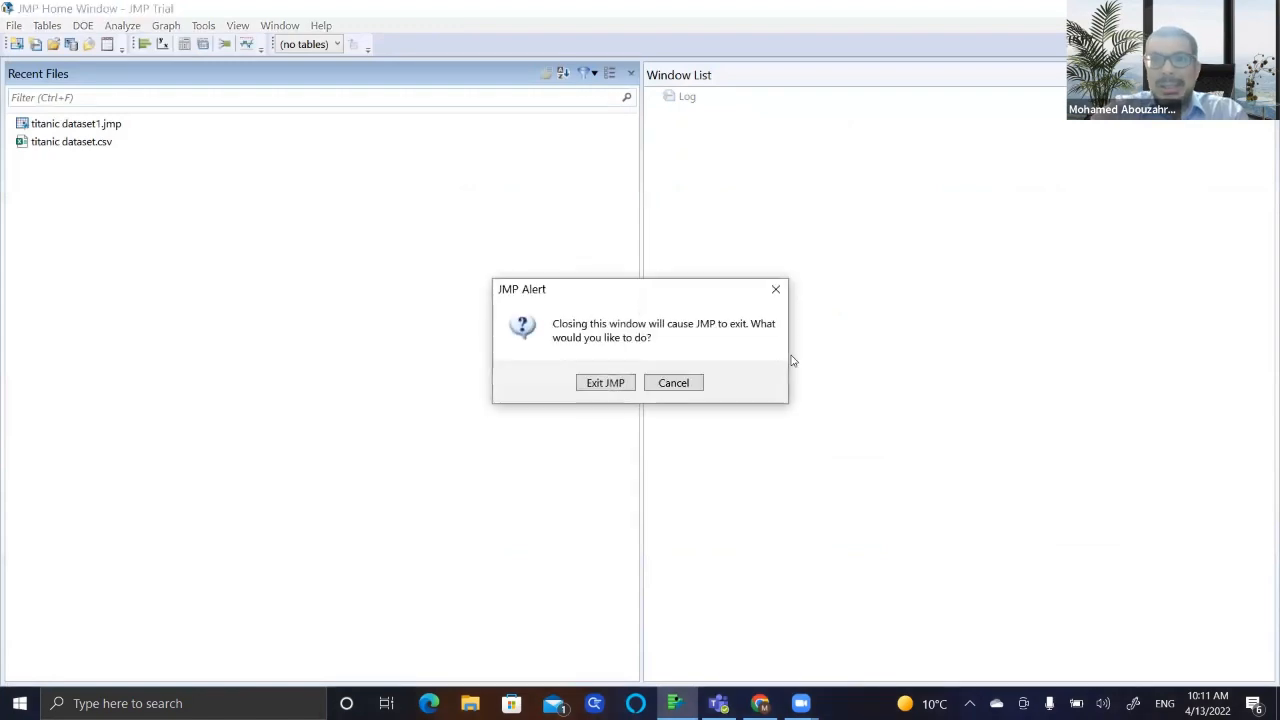
click(615, 389)
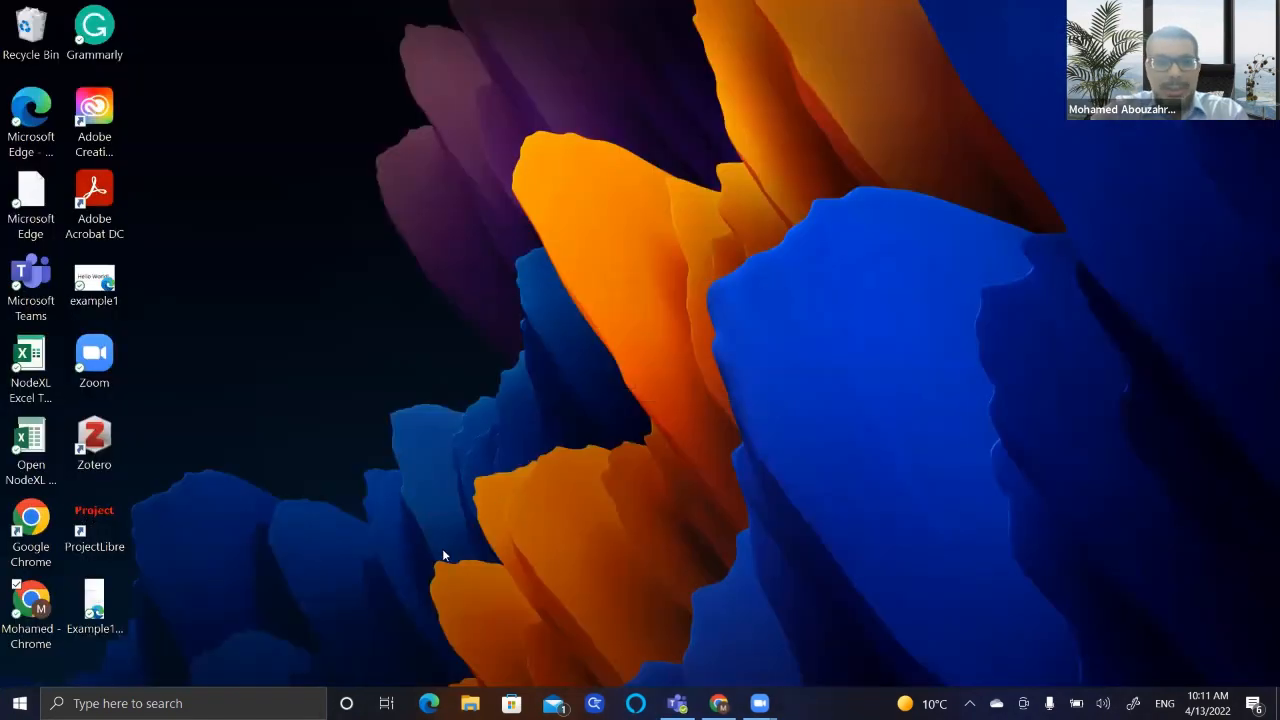
- Relaunch JMP 16 (Trial), dismiss its startup windows and reopen the recent file titanic dataset1.jmp
key(super)
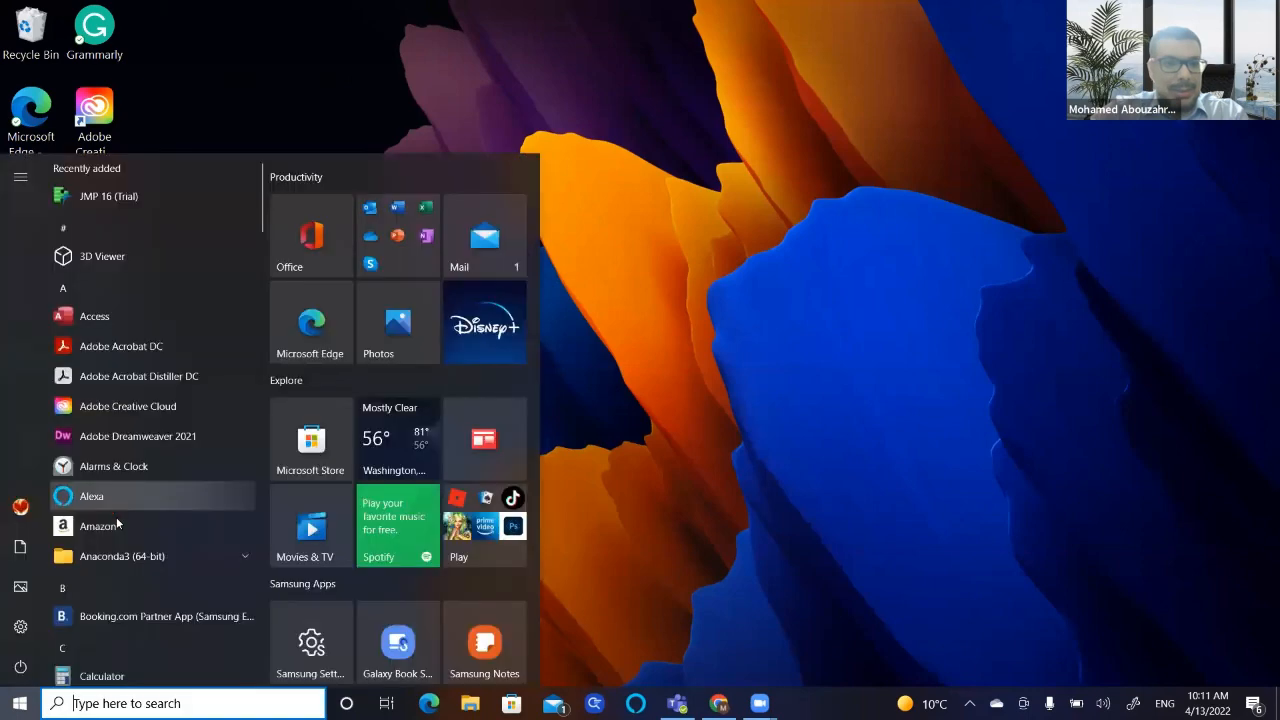
scroll(116, 517, down, 6)
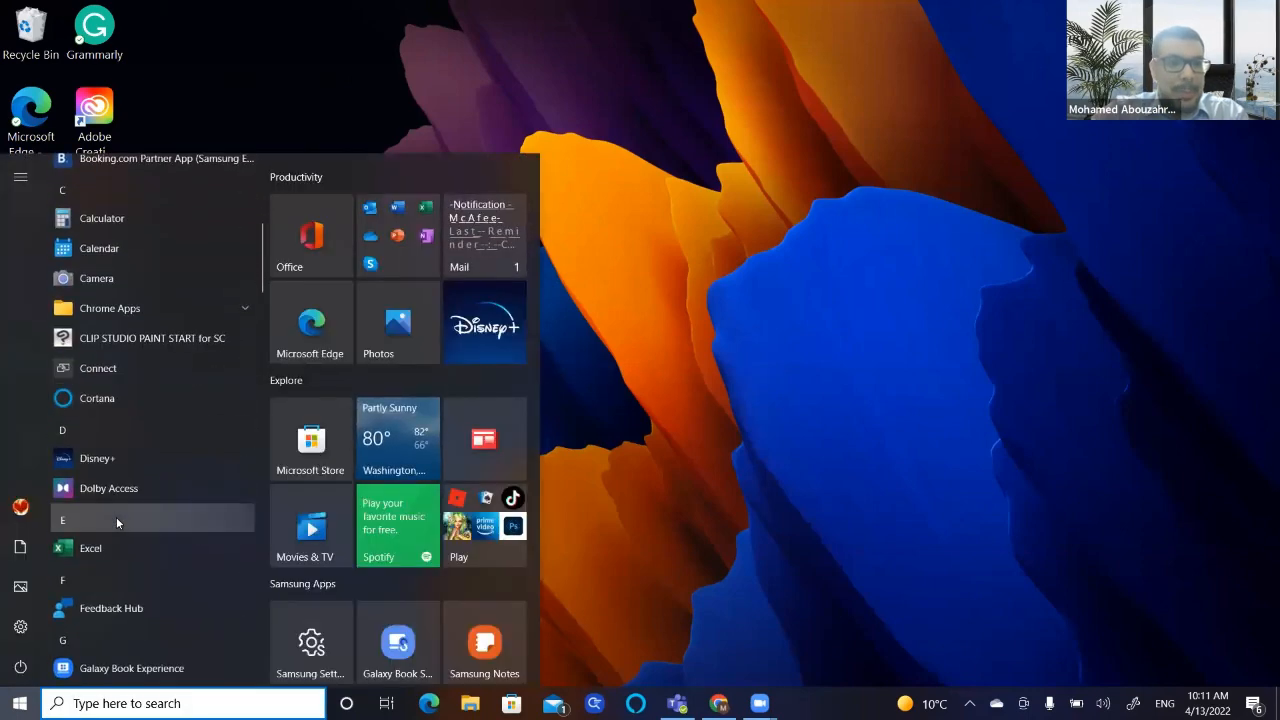
scroll(116, 517, up, 6)
click(143, 204)
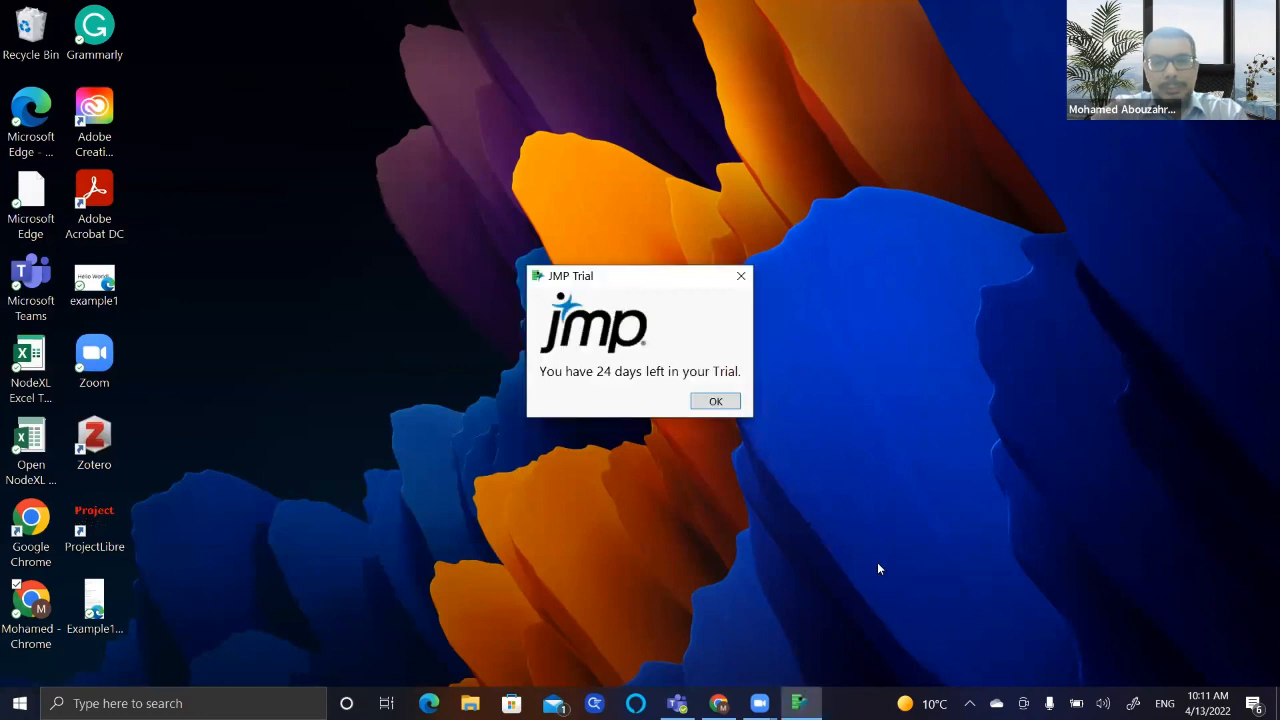
click(716, 402)
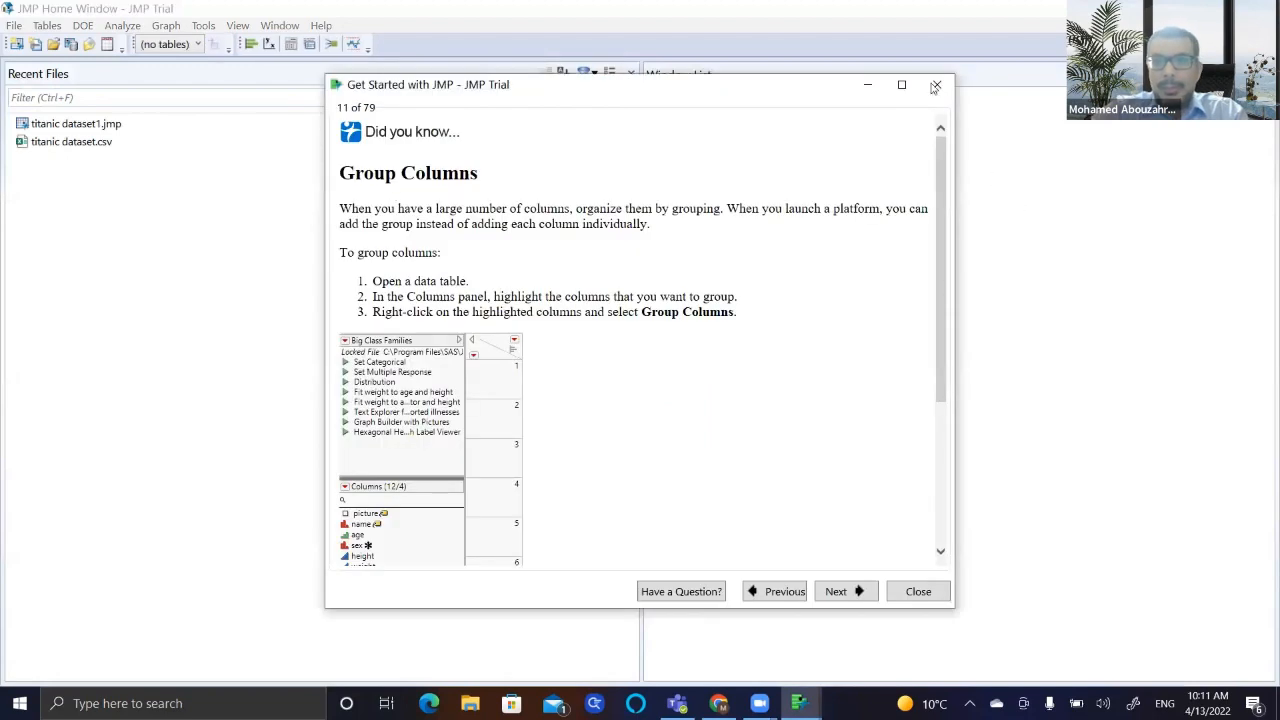
click(936, 84)
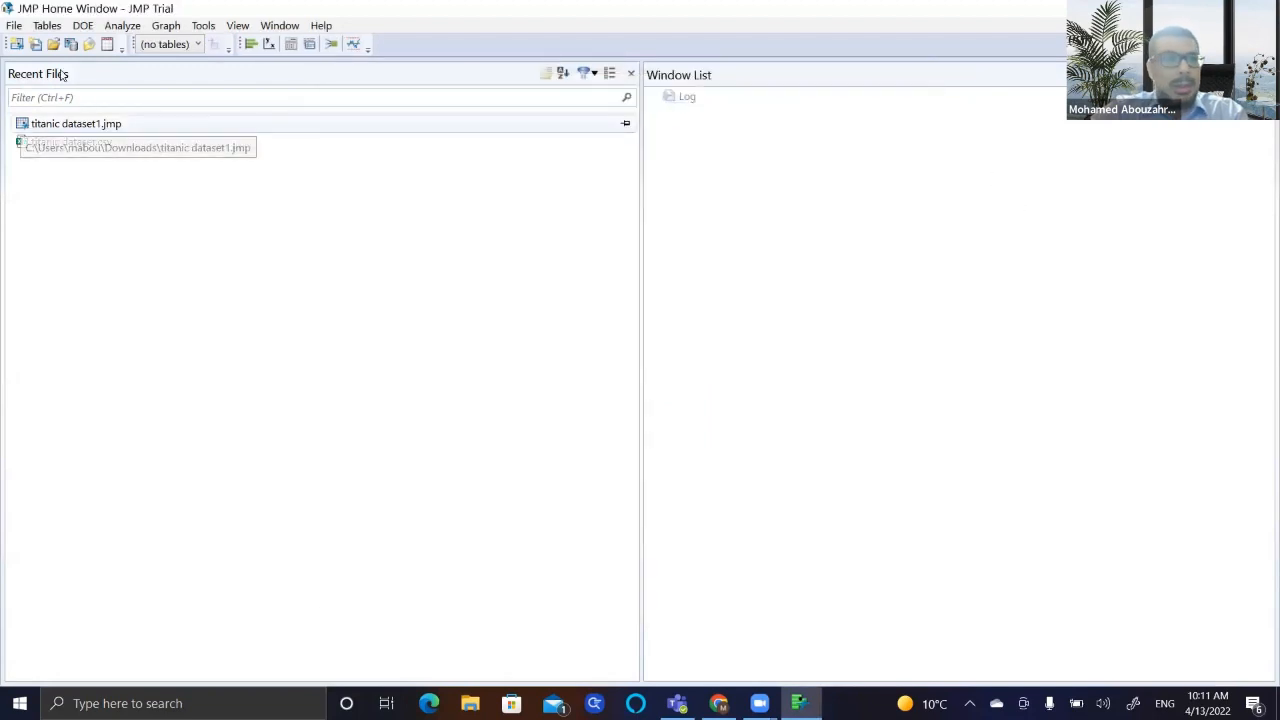
double_click(56, 125)
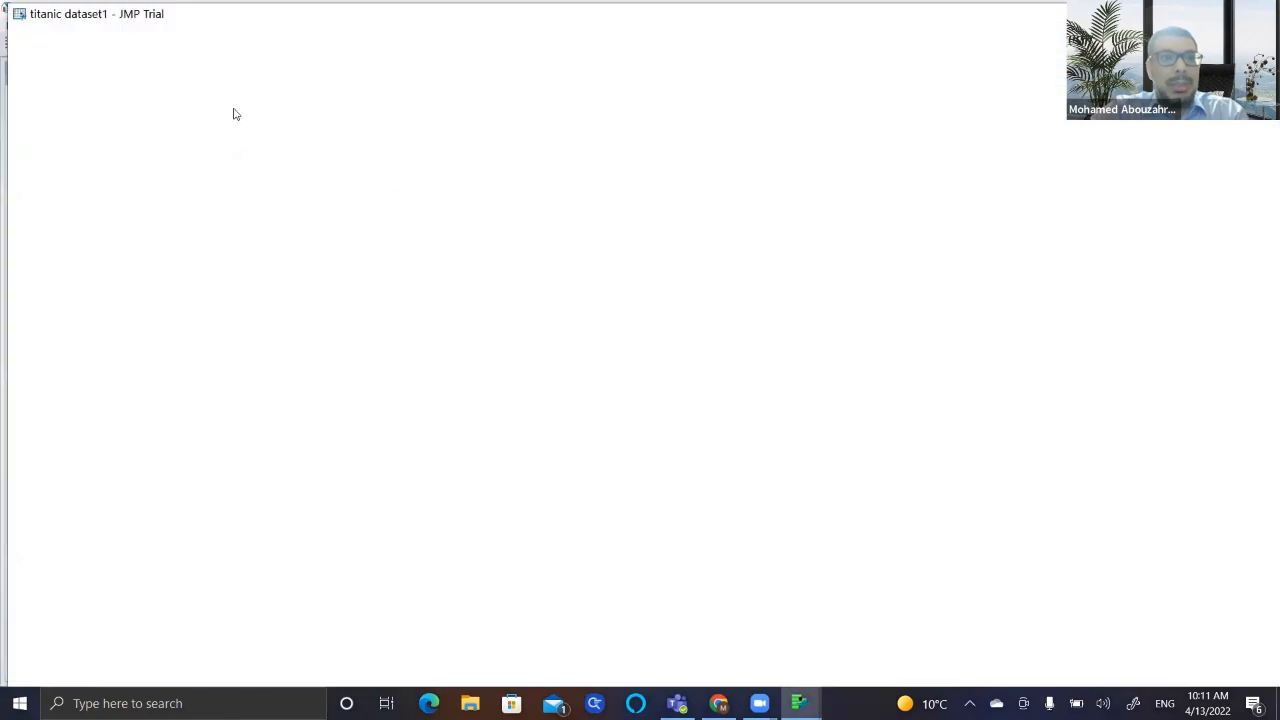
- Start Explore Missing Values on the Titanic table and assign Survived to the Y, Columns role
click(227, 34)
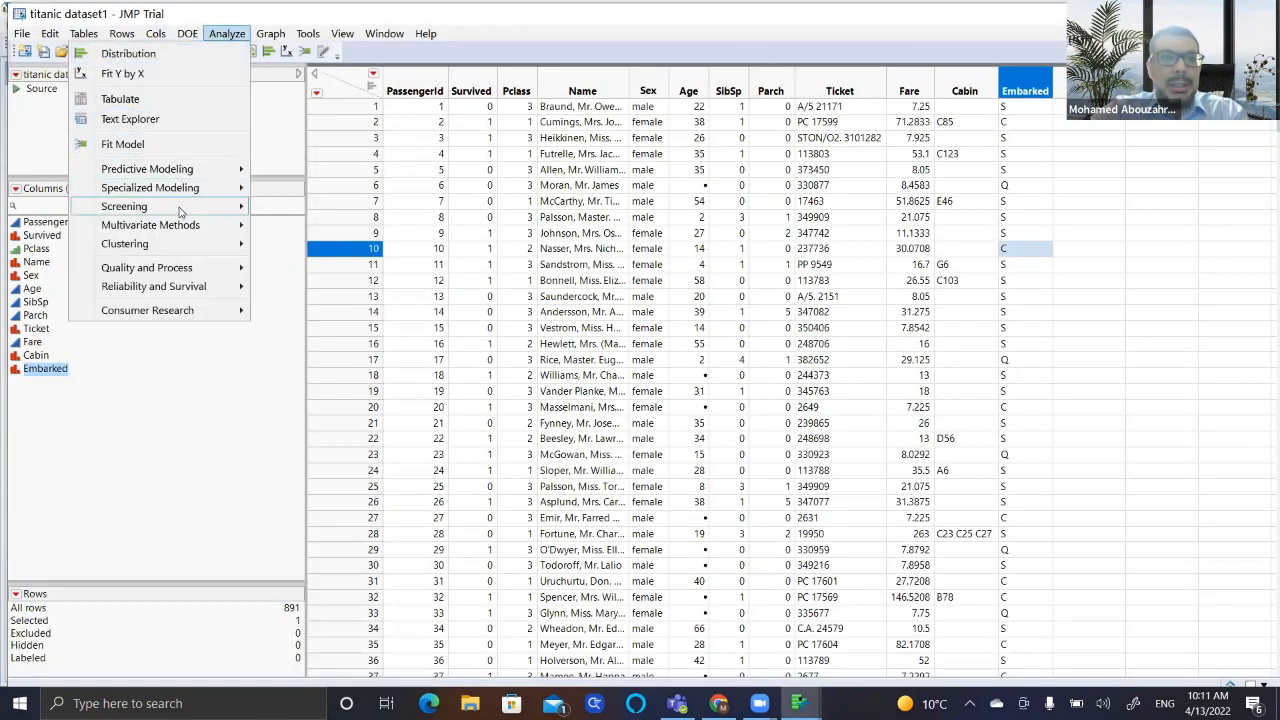
mouse_move(182, 209)
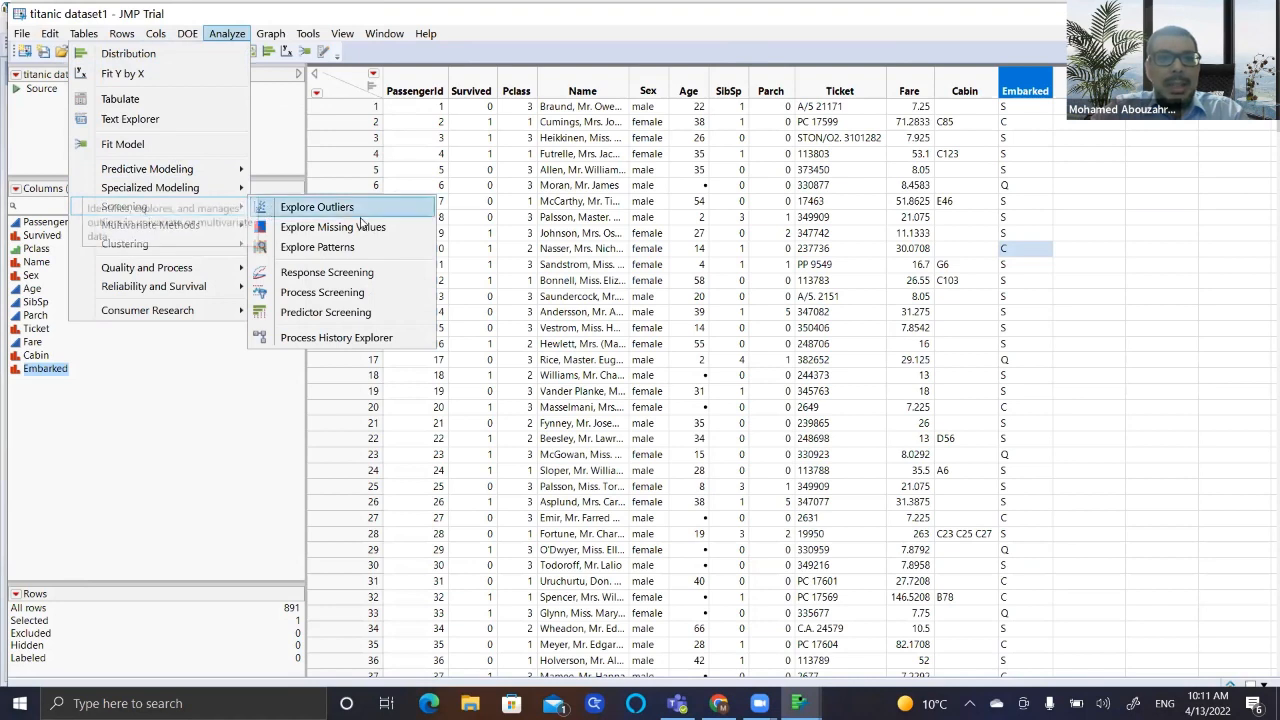
click(363, 229)
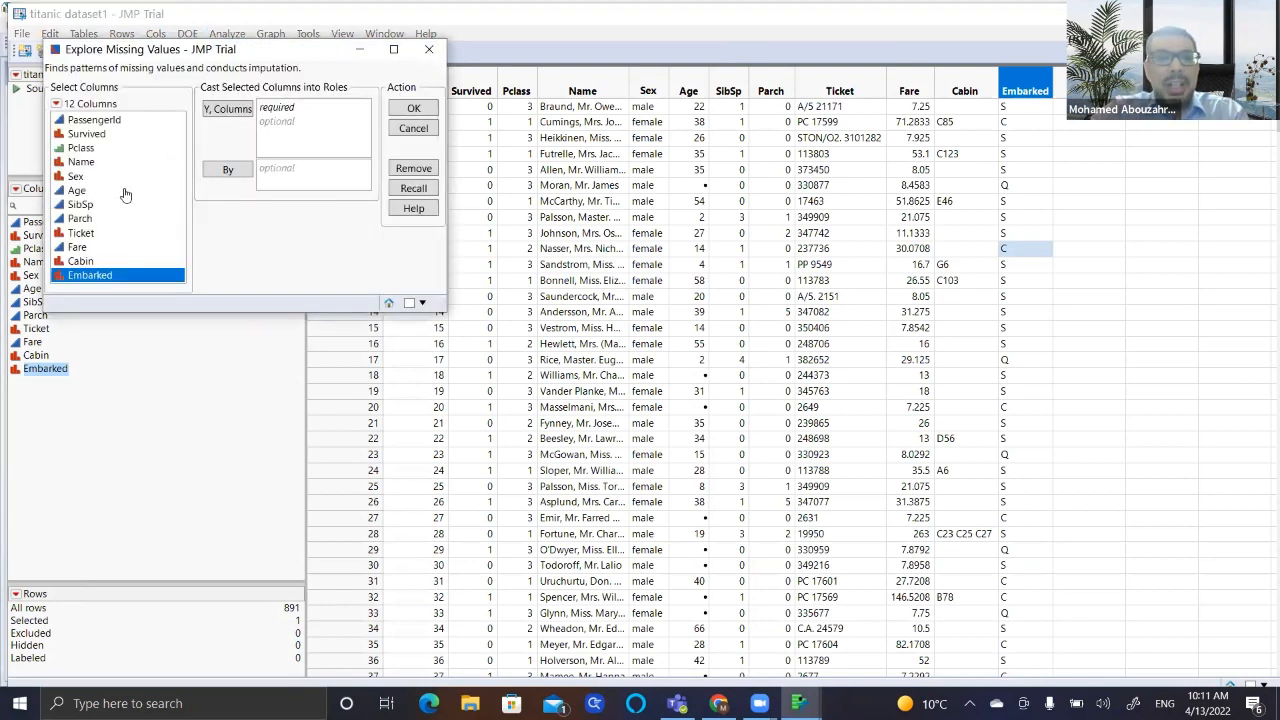
click(95, 134)
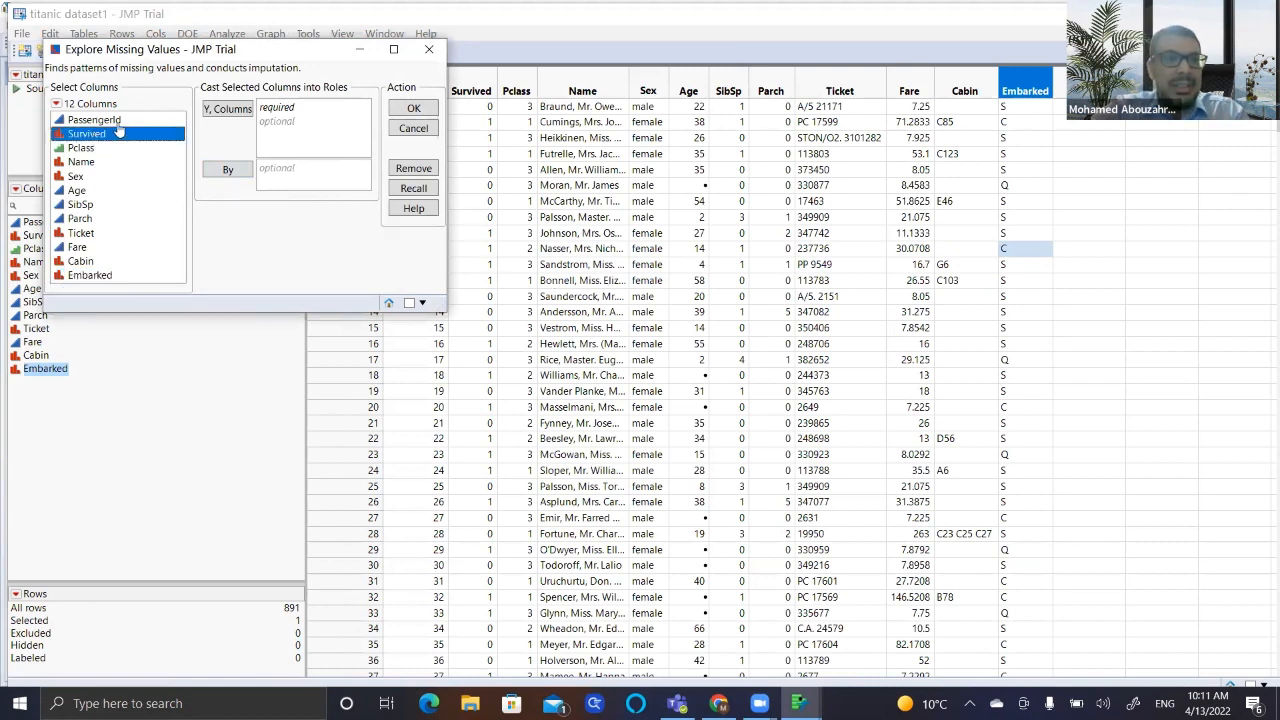
click(237, 110)
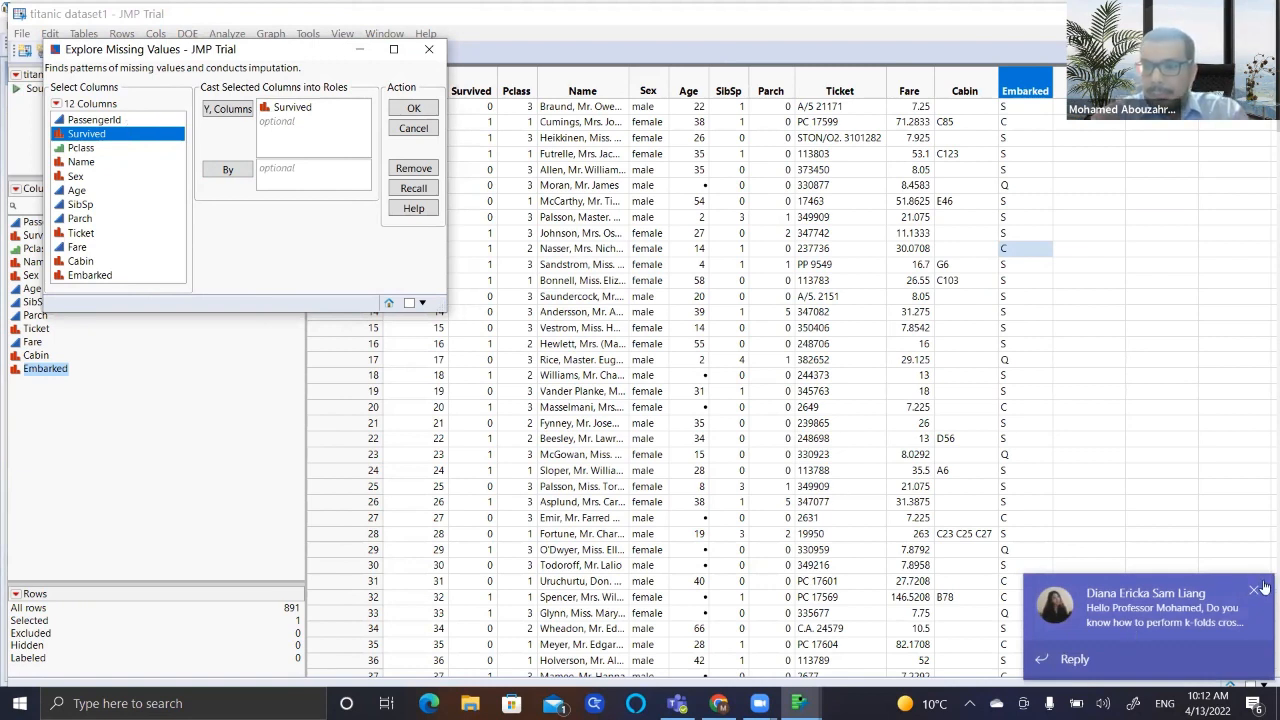
click(1257, 590)
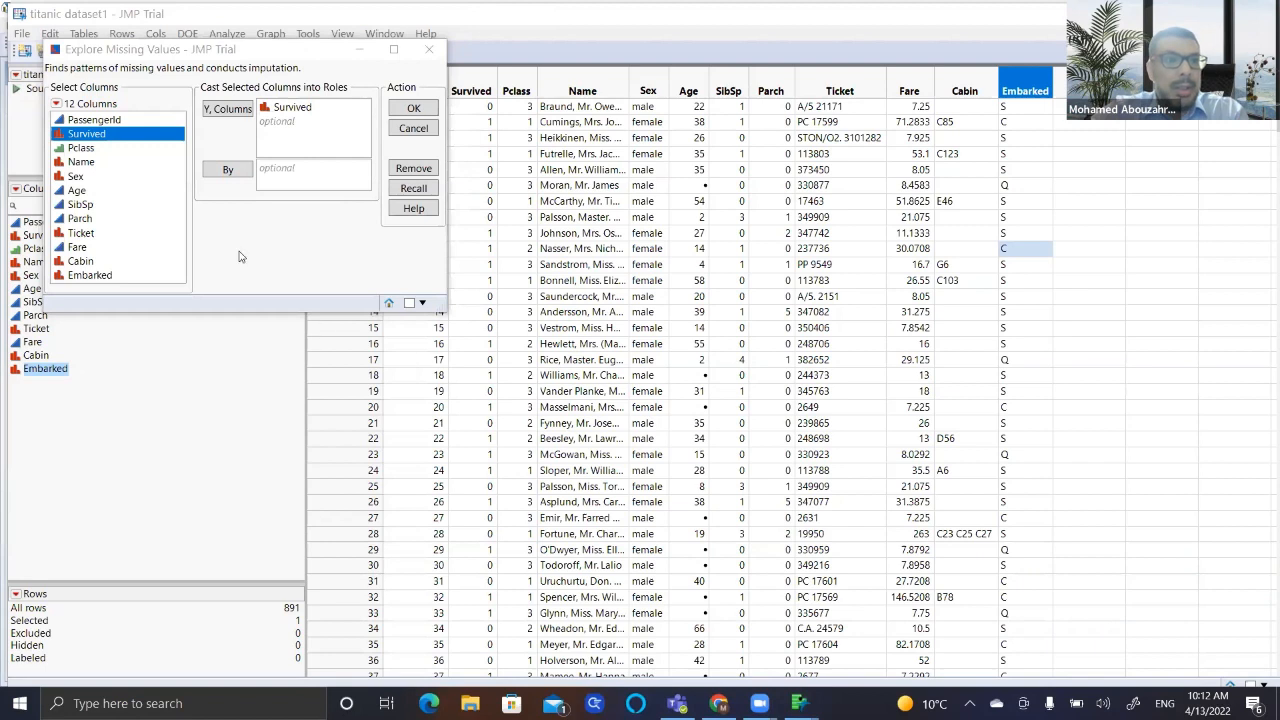
- Add Pclass, Sex and Age to the Y, Columns role, skipping Name
click(78, 150)
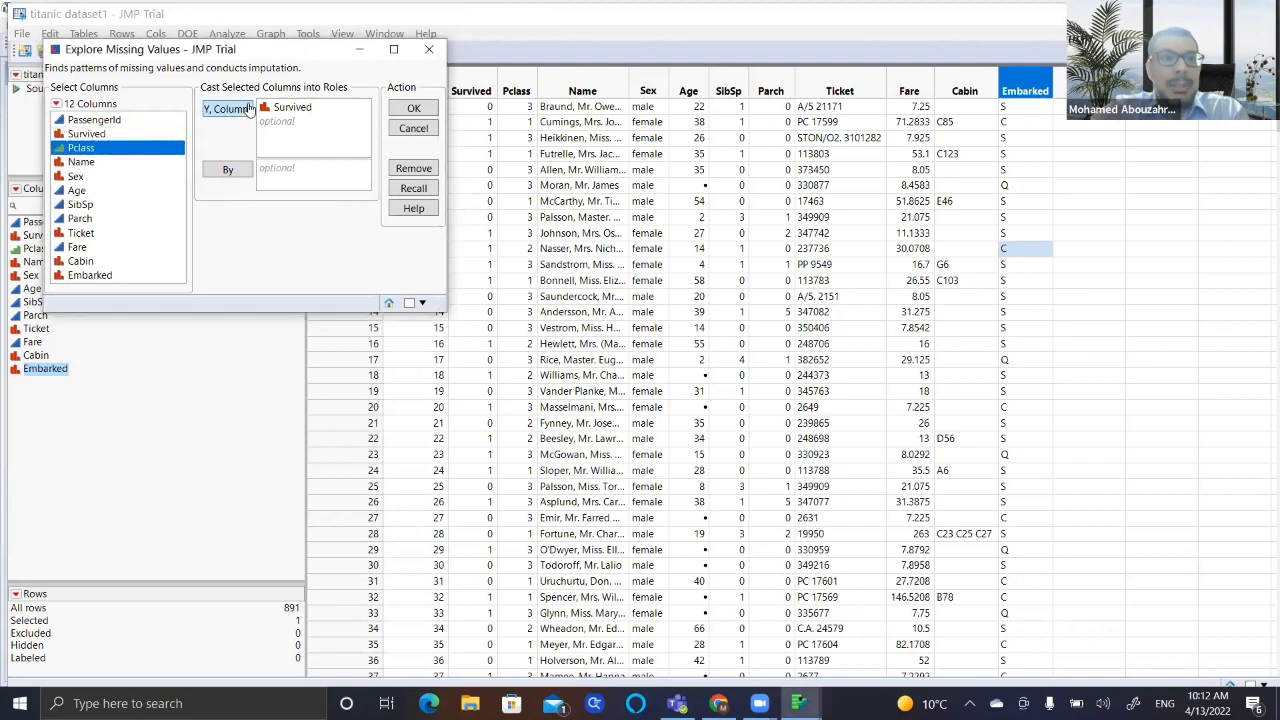
click(248, 110)
click(90, 164)
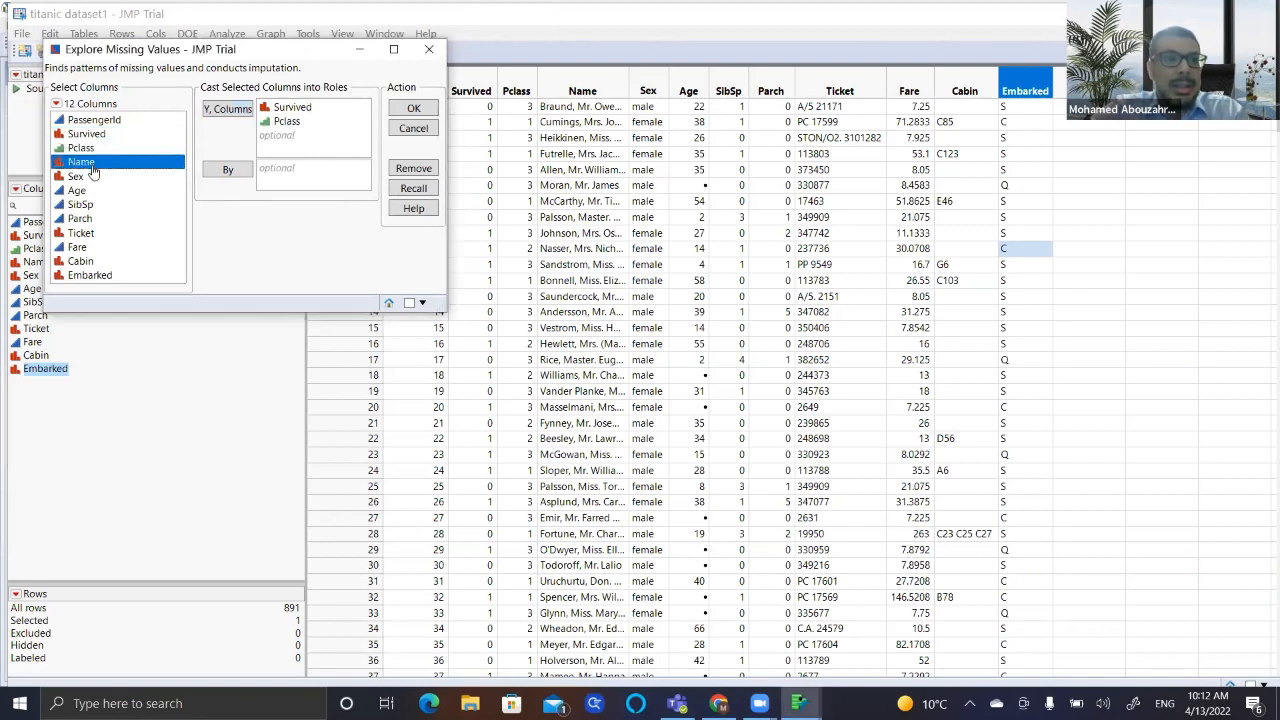
click(86, 177)
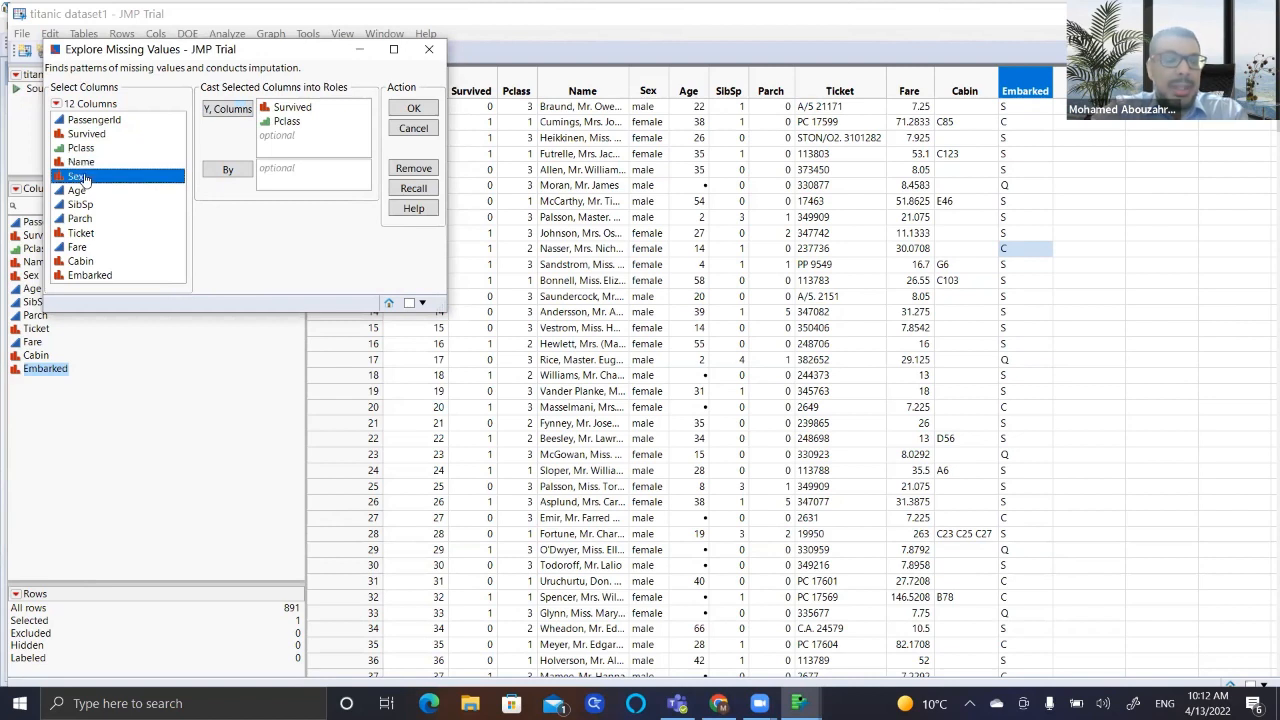
click(228, 109)
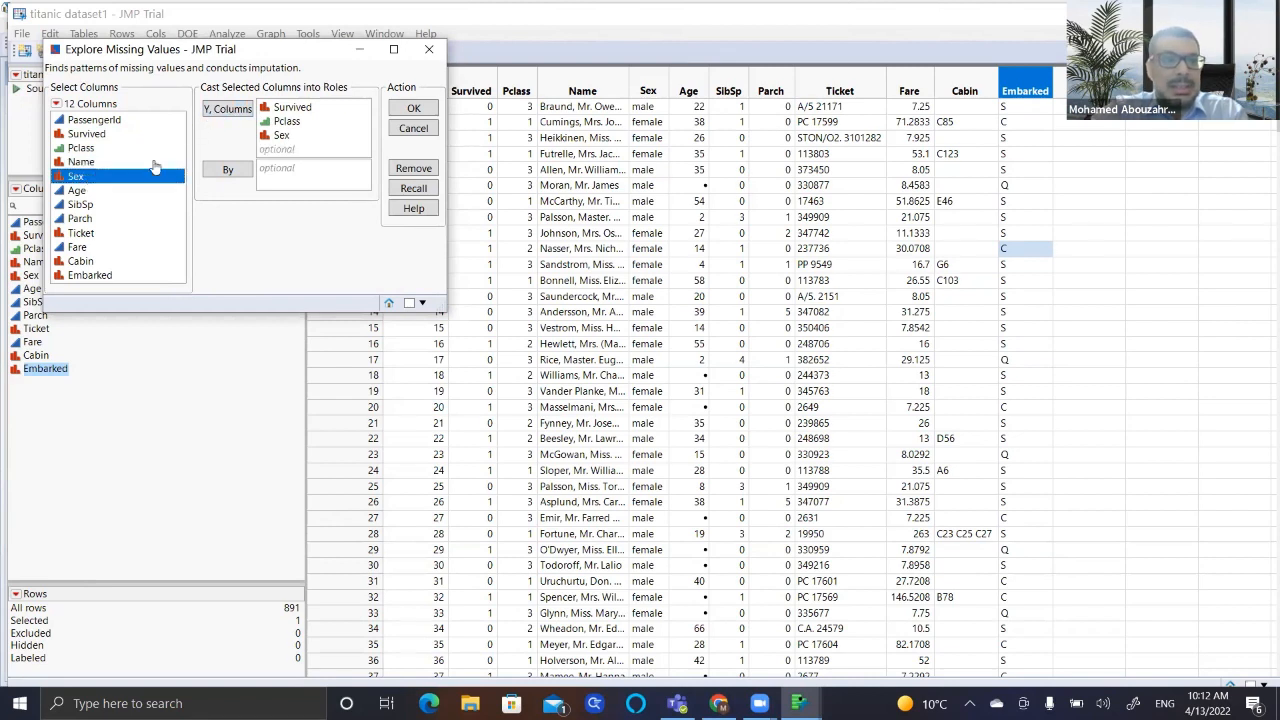
click(80, 190)
click(229, 109)
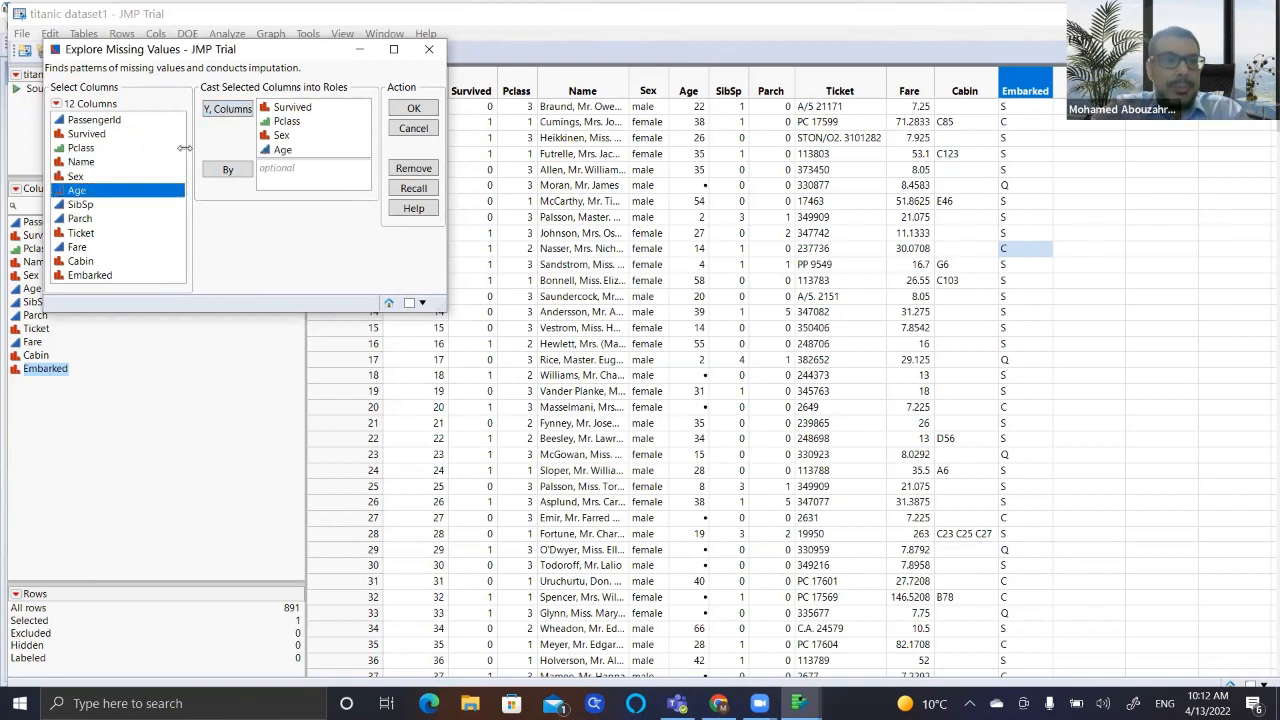
- Add SibSp, Parch and Ticket to the Y, Columns role of Explore Missing Values
click(82, 206)
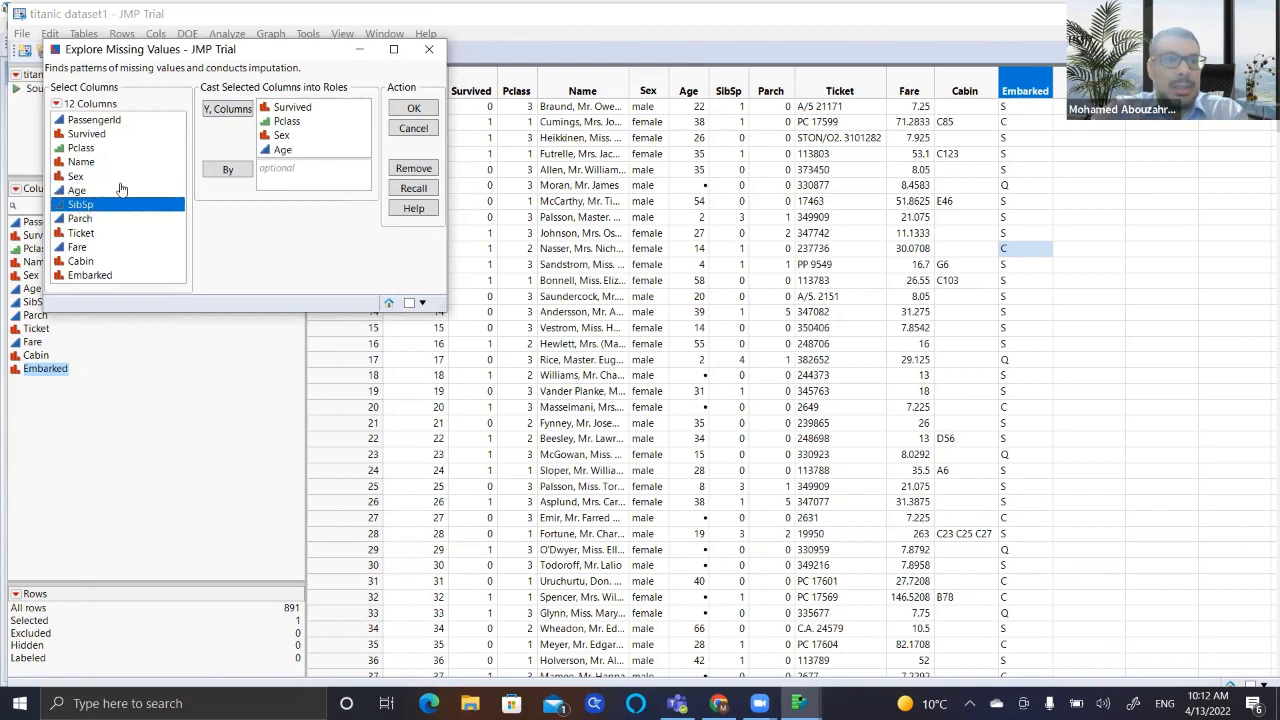
click(215, 118)
click(80, 220)
click(229, 116)
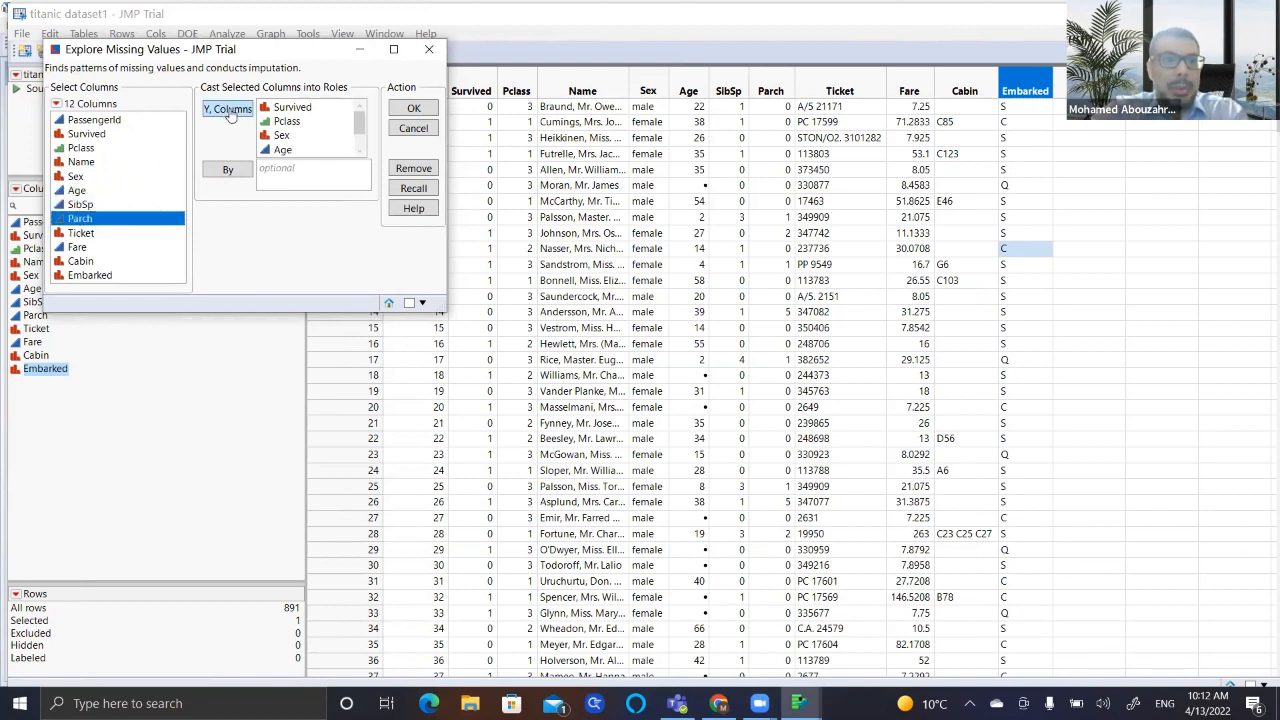
click(119, 233)
click(226, 118)
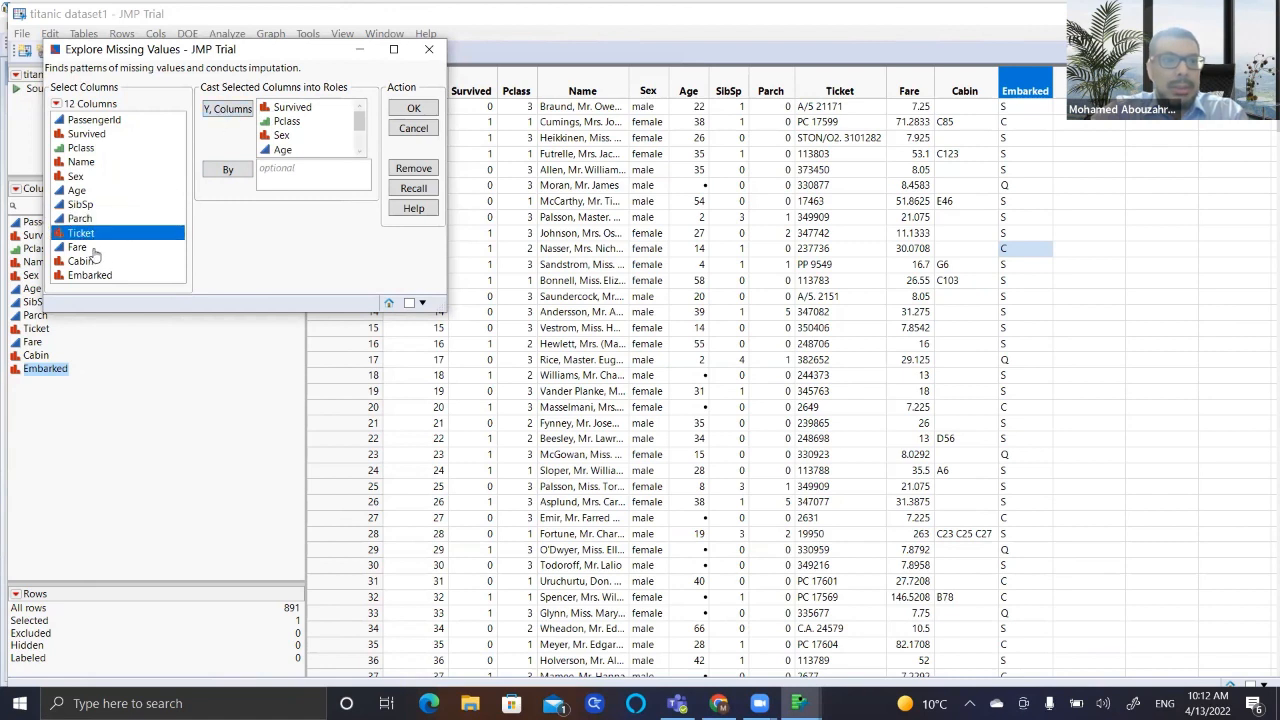
- Add Fare and Cabin to the Y, Columns role, run the missing values analysis and maximize its report
click(92, 249)
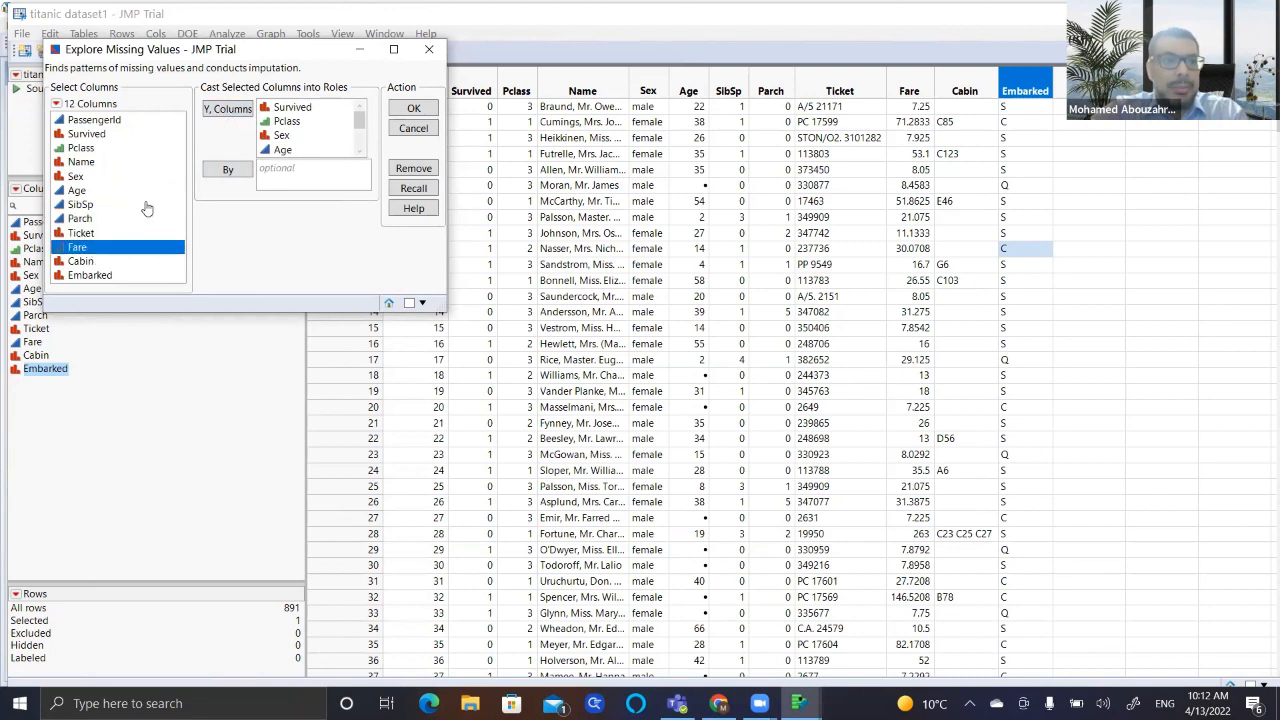
click(110, 262)
click(222, 110)
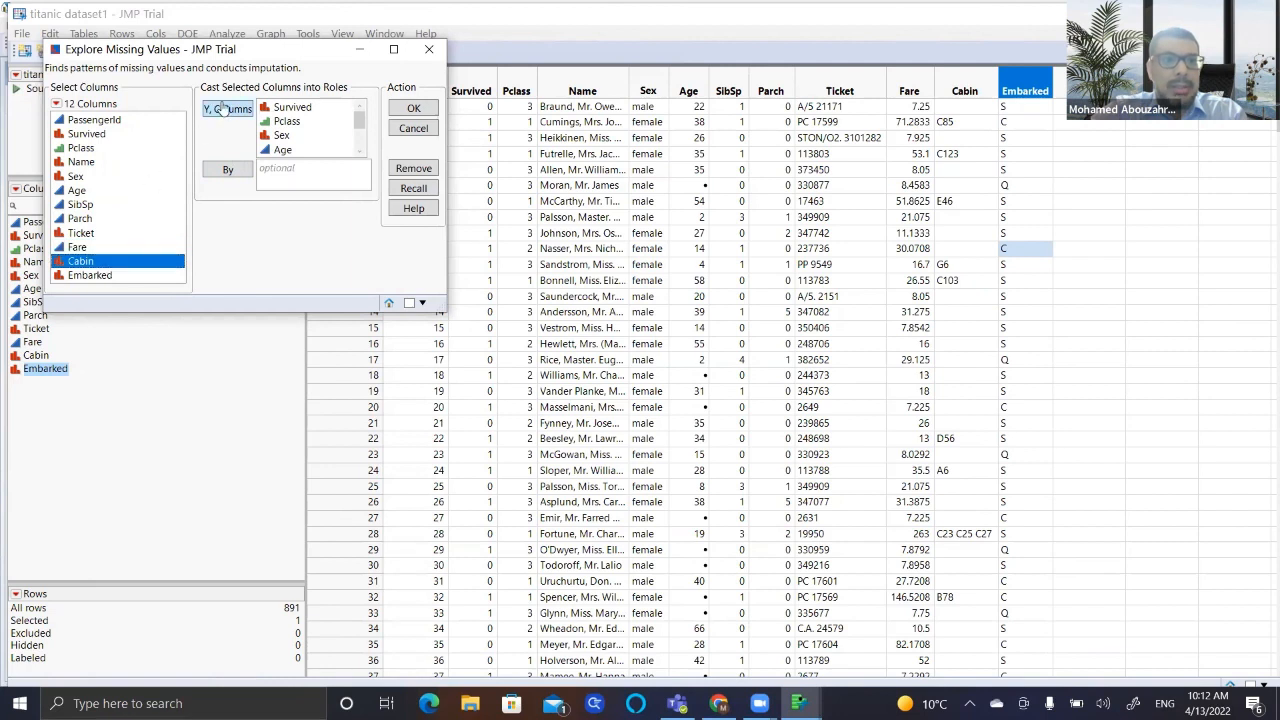
mouse_move(359, 120)
mouse_down()
mouse_move(365, 155)
mouse_move(359, 110)
mouse_up()
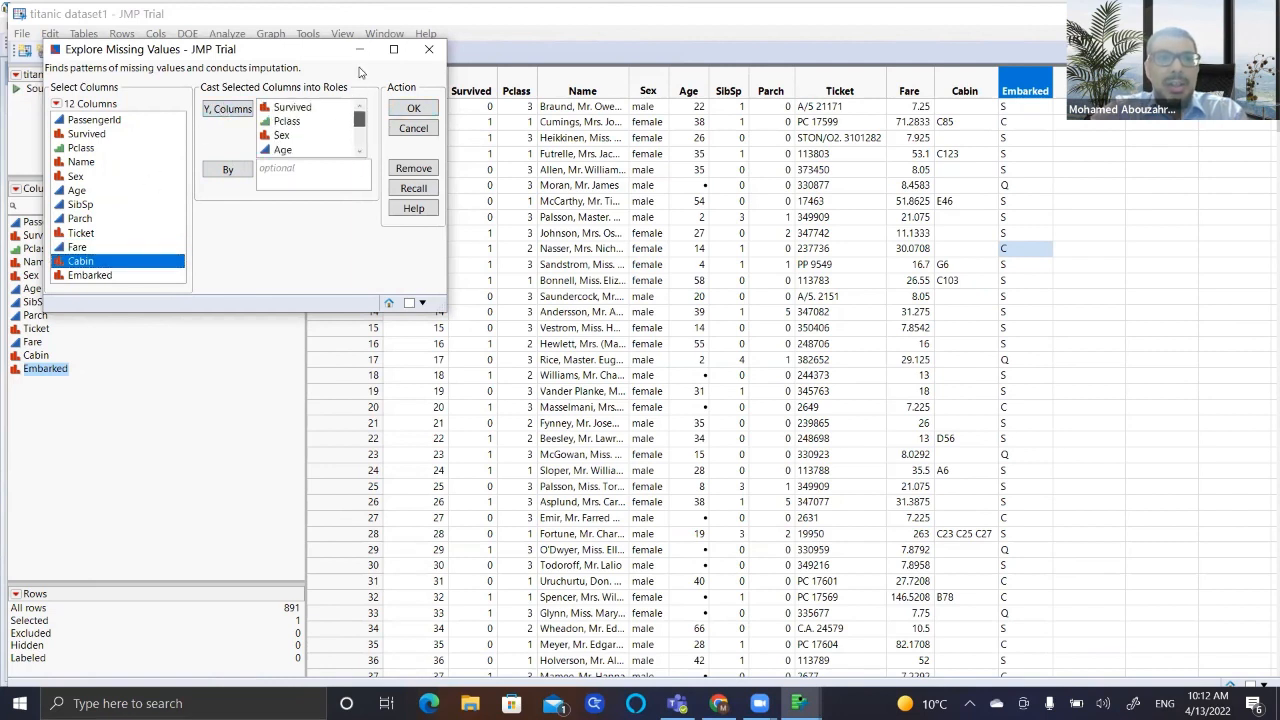
click(410, 110)
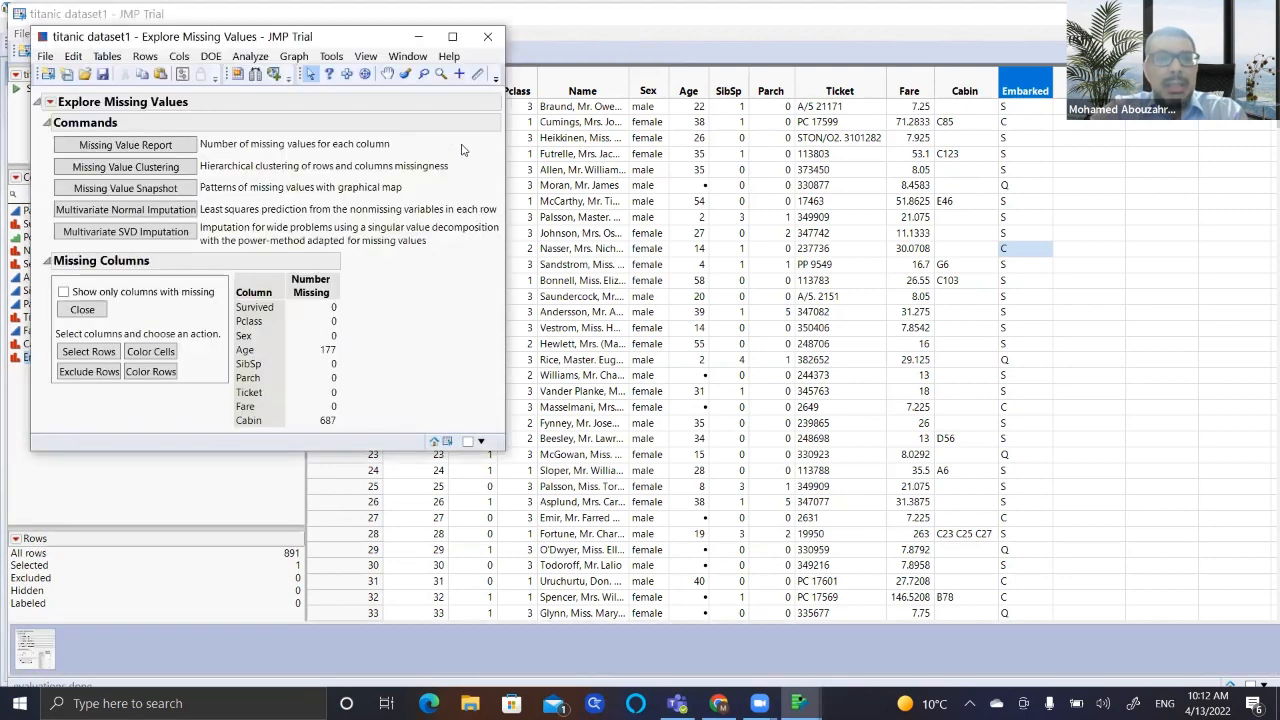
click(452, 36)
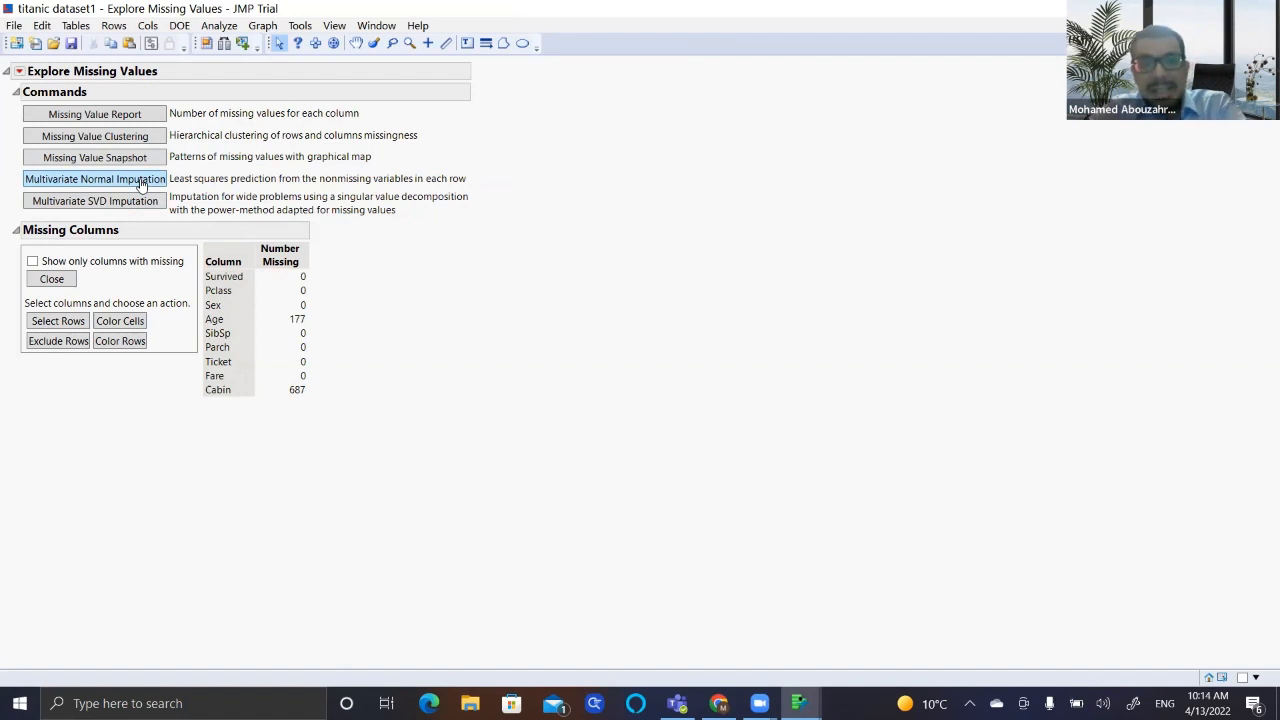
- Bring up the titanic dataset1 data table and select the missing Age cell in row 6
click(798, 703)
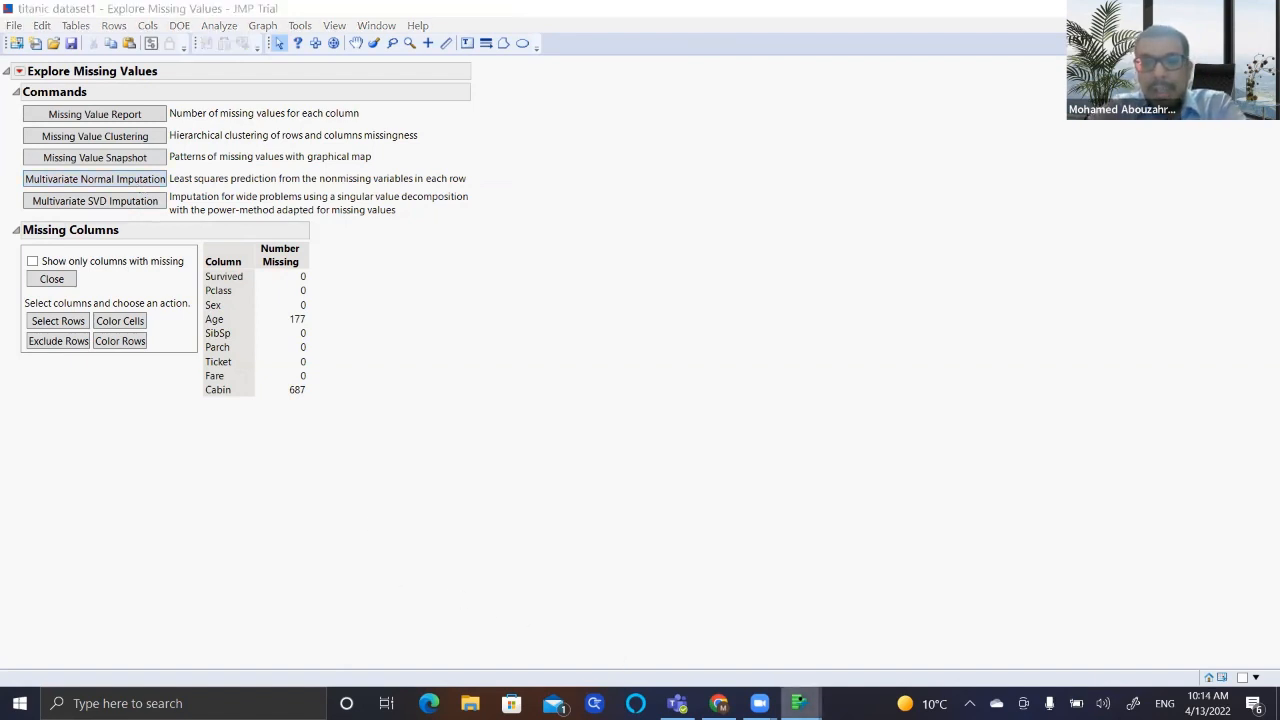
click(792, 610)
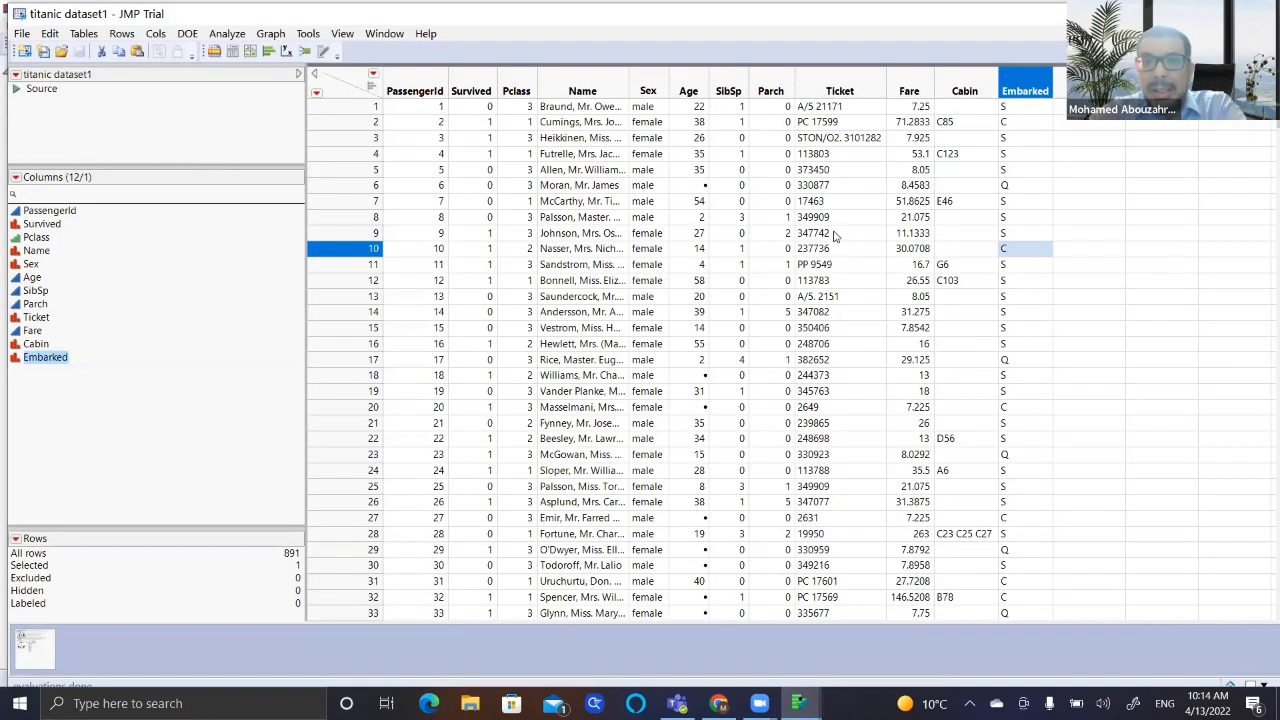
click(699, 200)
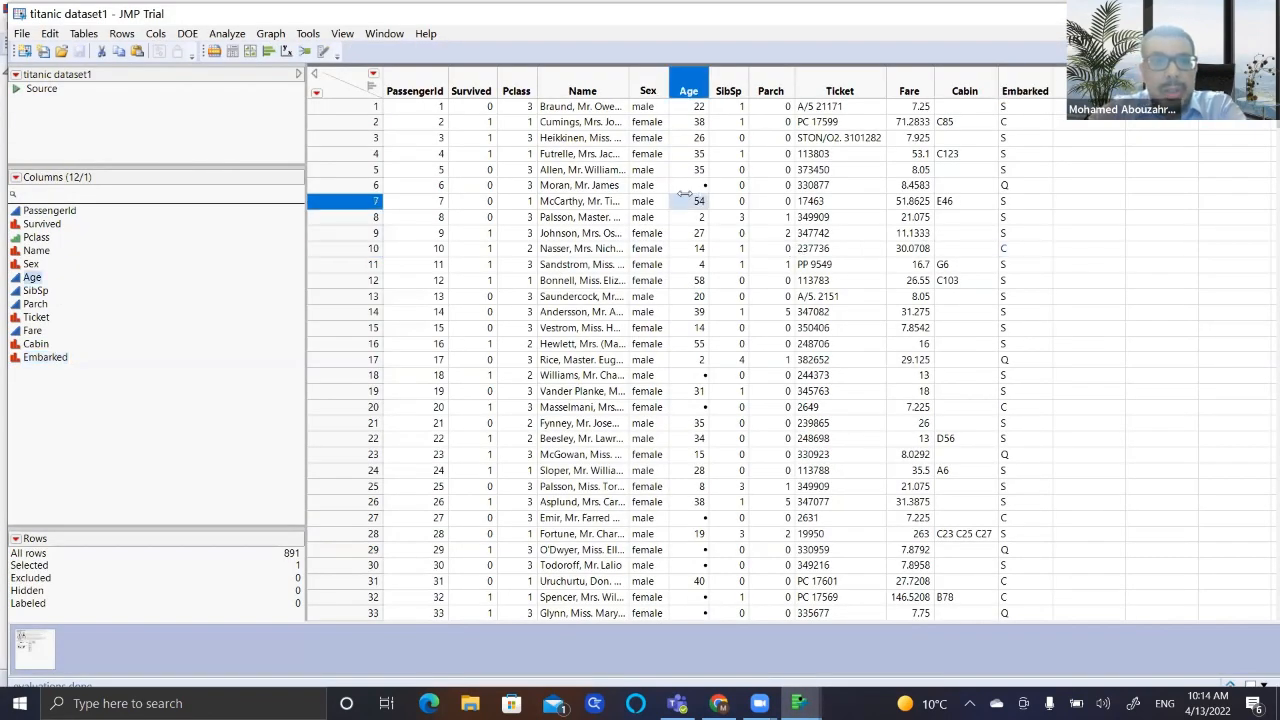
click(686, 188)
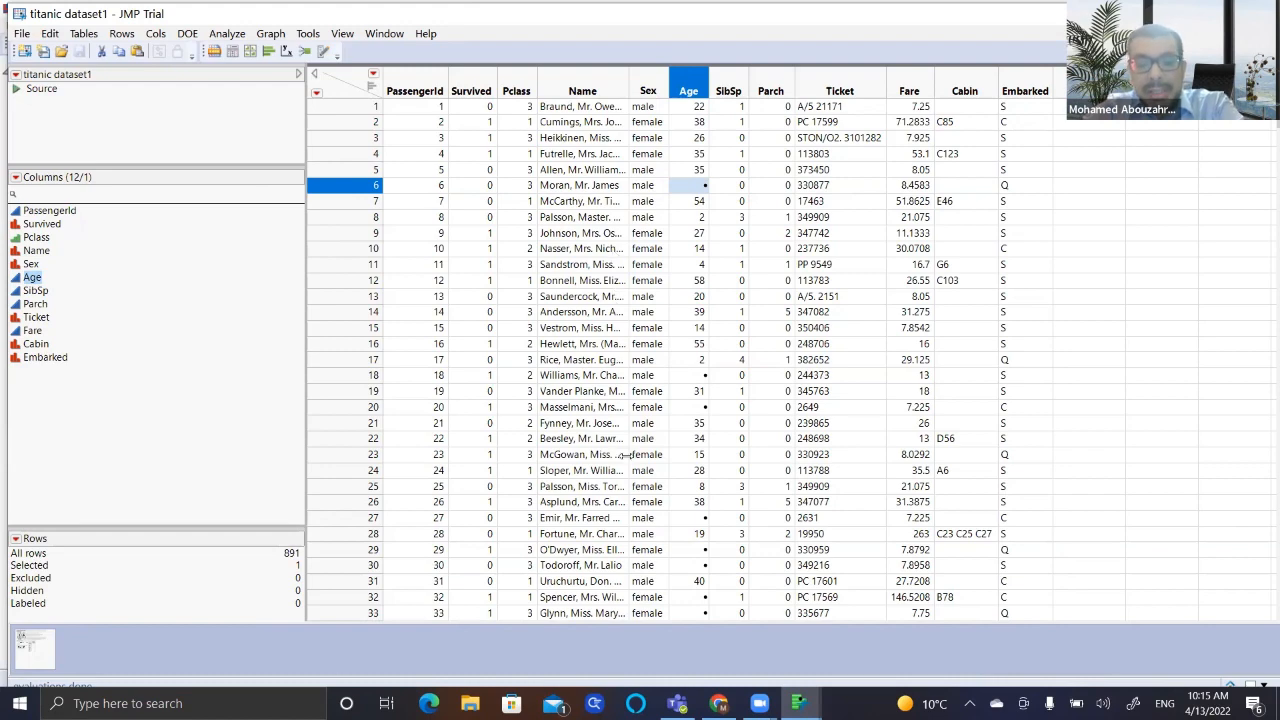
- Return to the Explore Missing Values report to review its imputation commands and missing counts
click(797, 704)
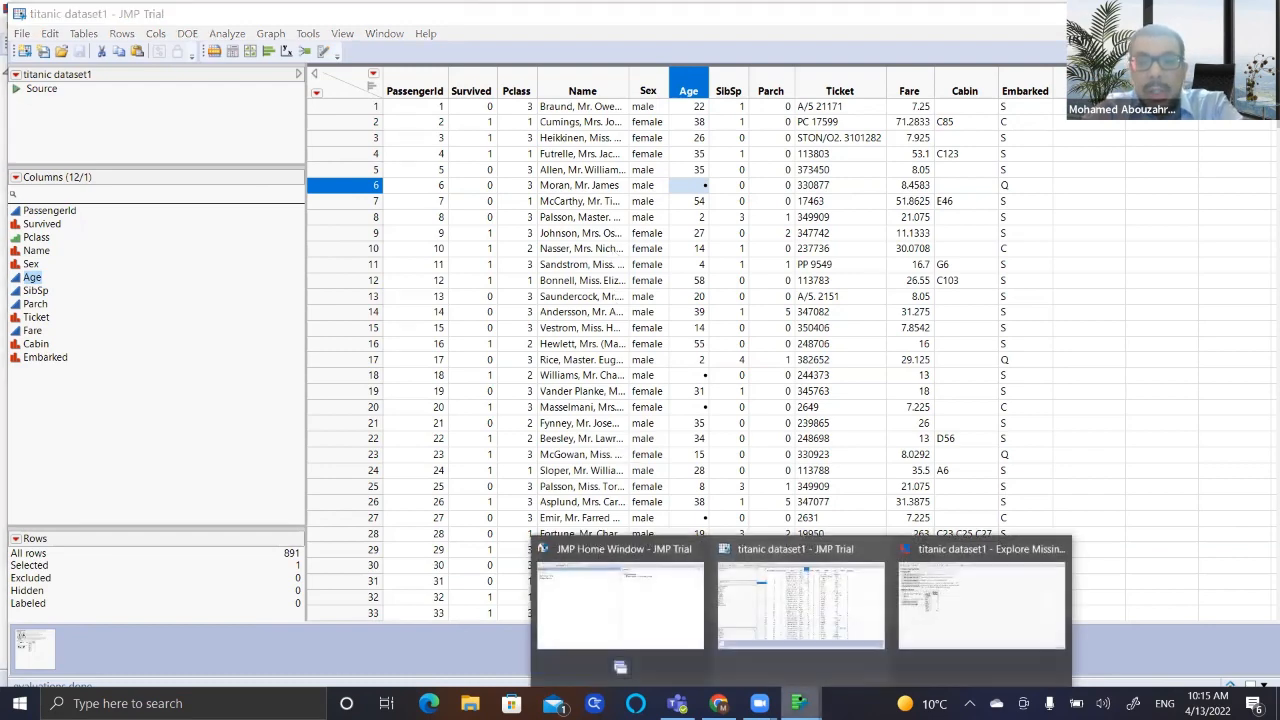
click(932, 608)
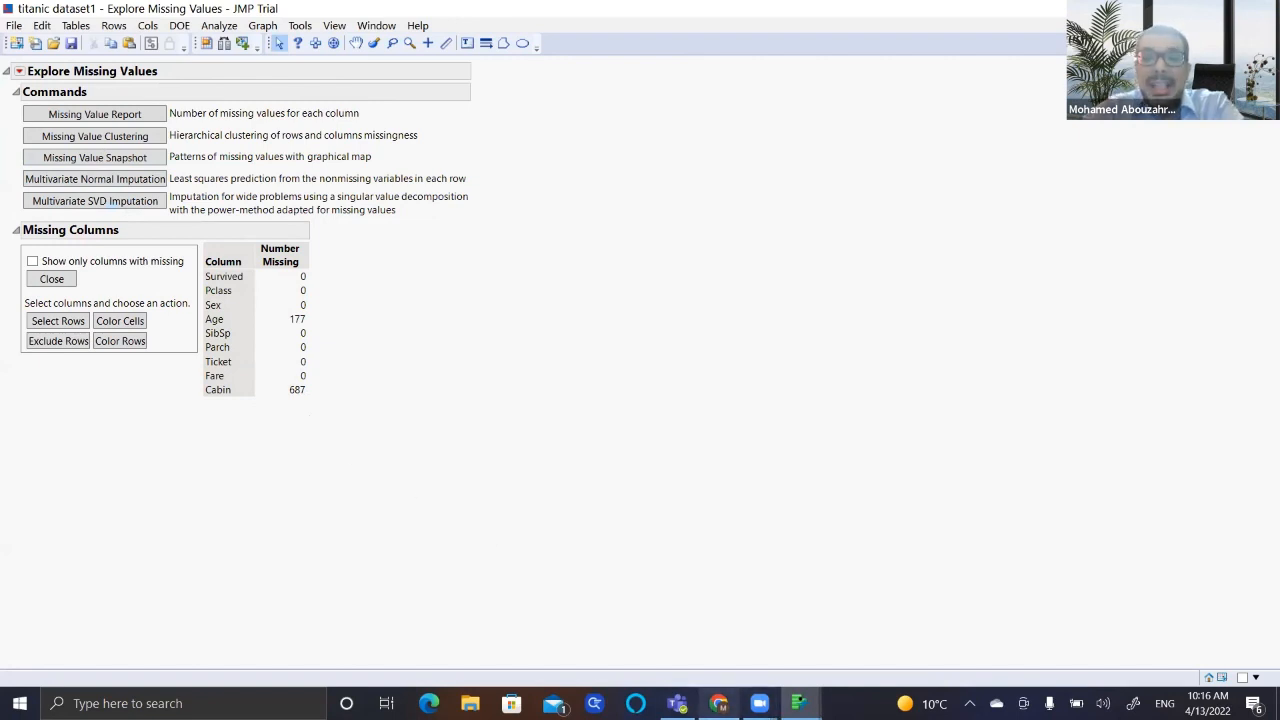
mouse_move(718, 703)
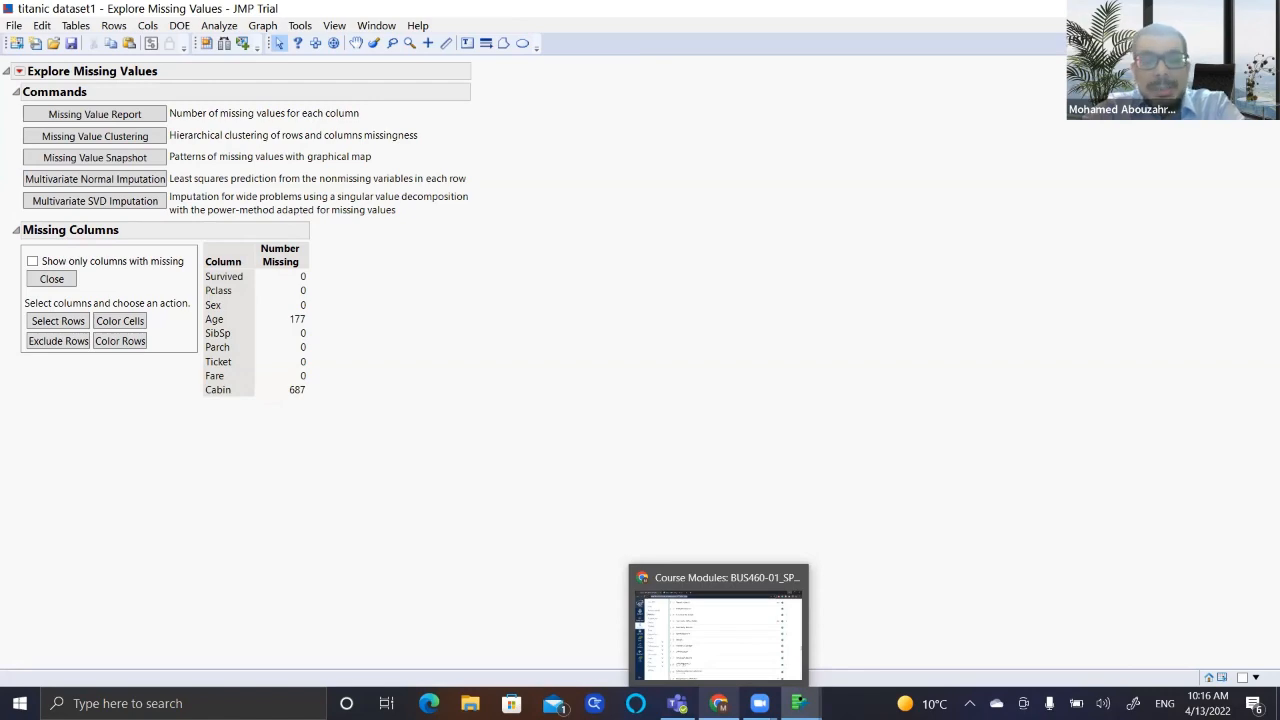
- Return to the data table, select the Pclass value in row 1 and examine passenger class down the rows
mouse_move(799, 703)
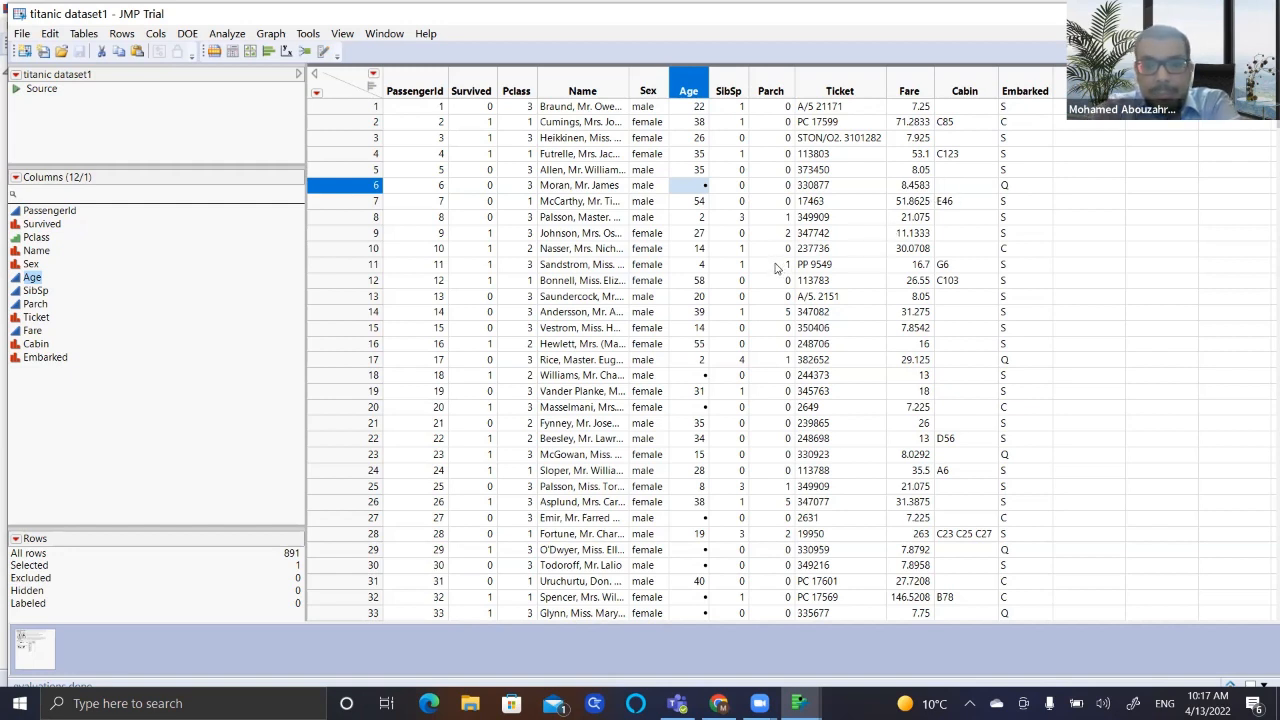
click(515, 107)
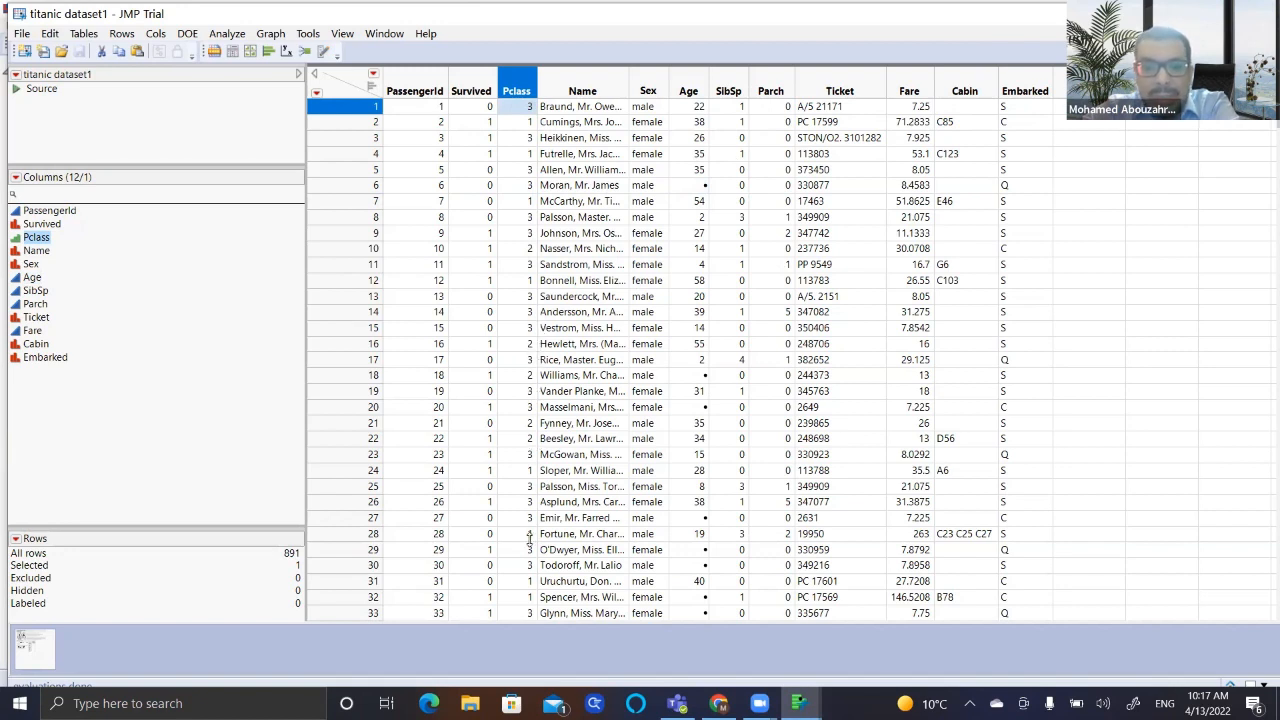
scroll(529, 540, down, 1)
scroll(529, 540, down, 5)
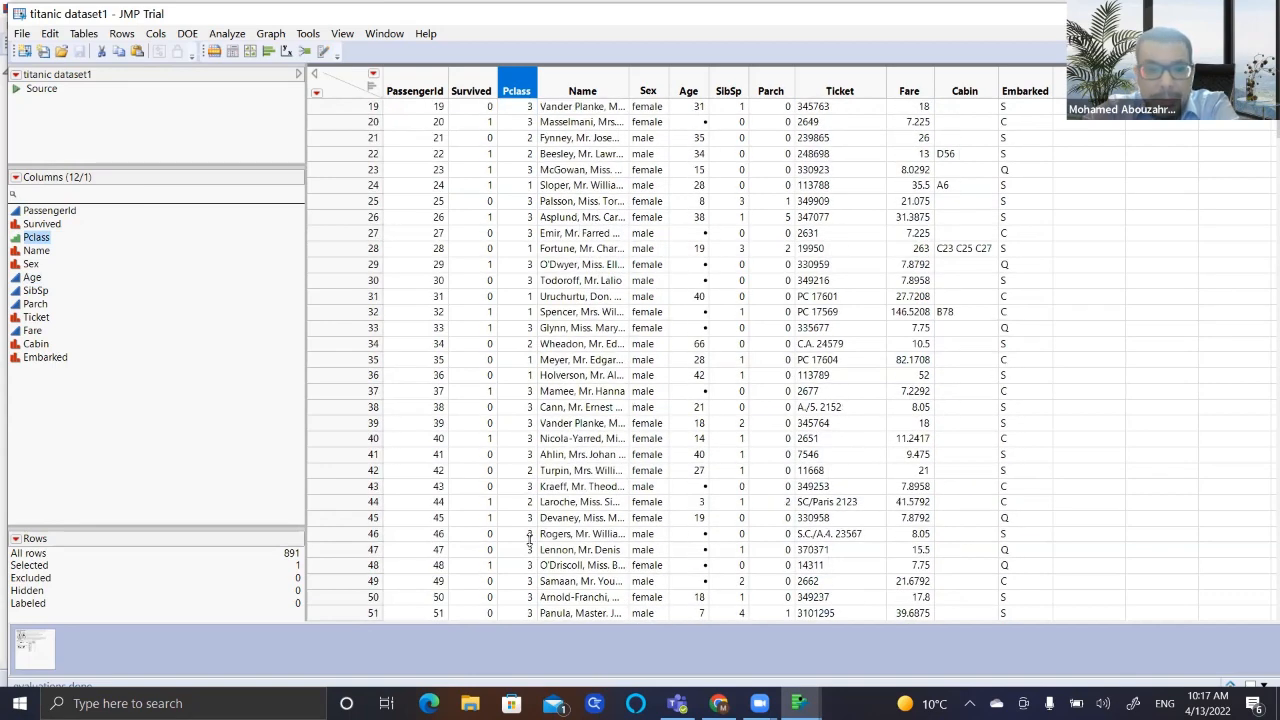
scroll(529, 540, down, 3)
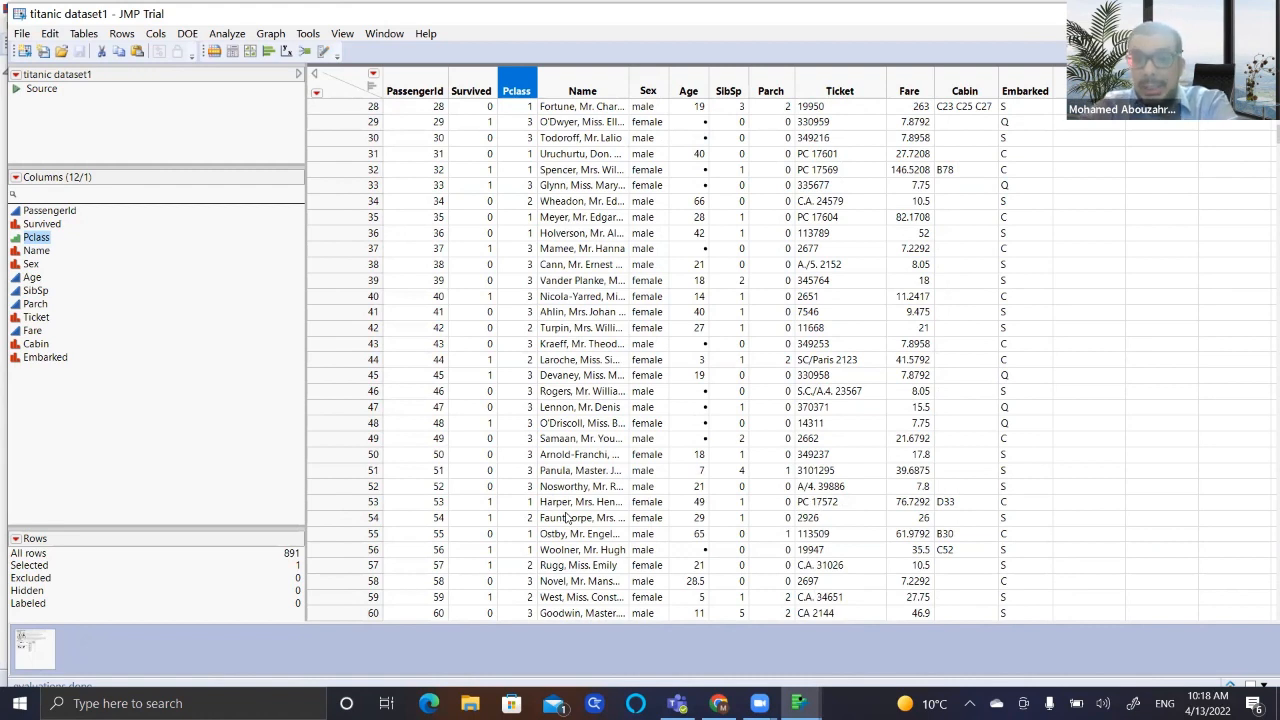
scroll(658, 381, up, 9)
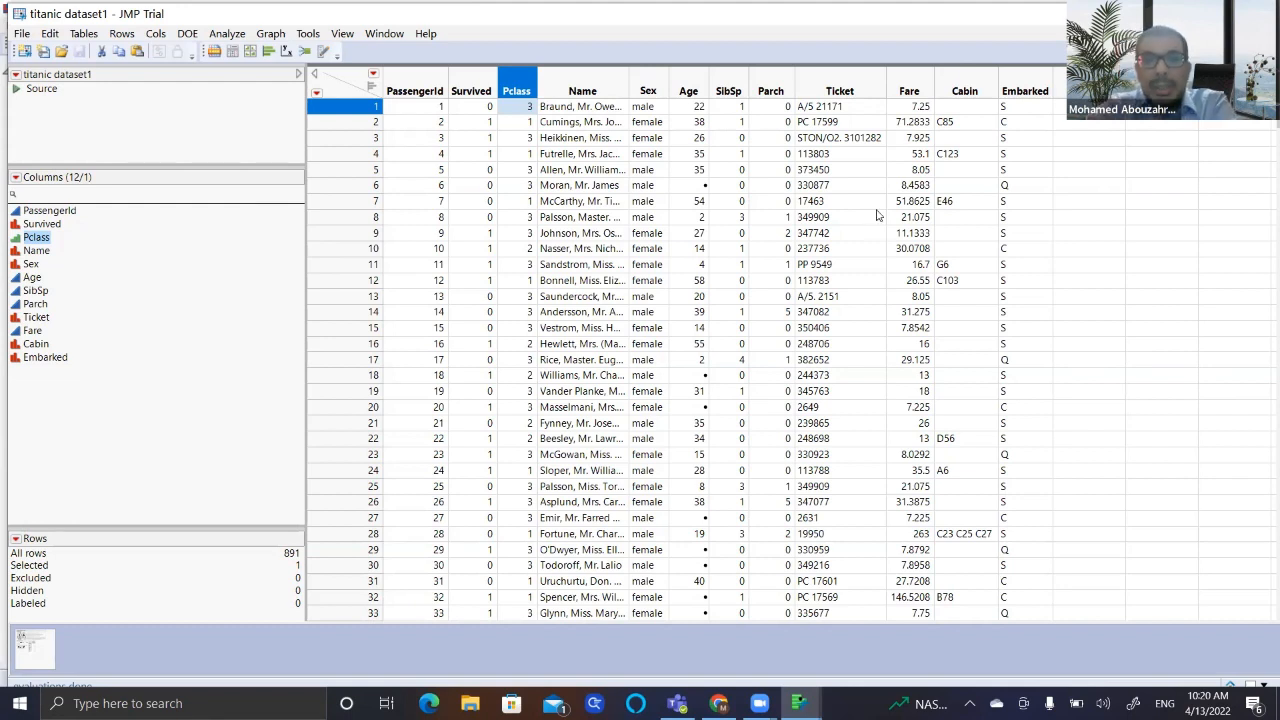
- Review the Explore Missing Values report once more, then bring the data table back to the front
mouse_move(799, 703)
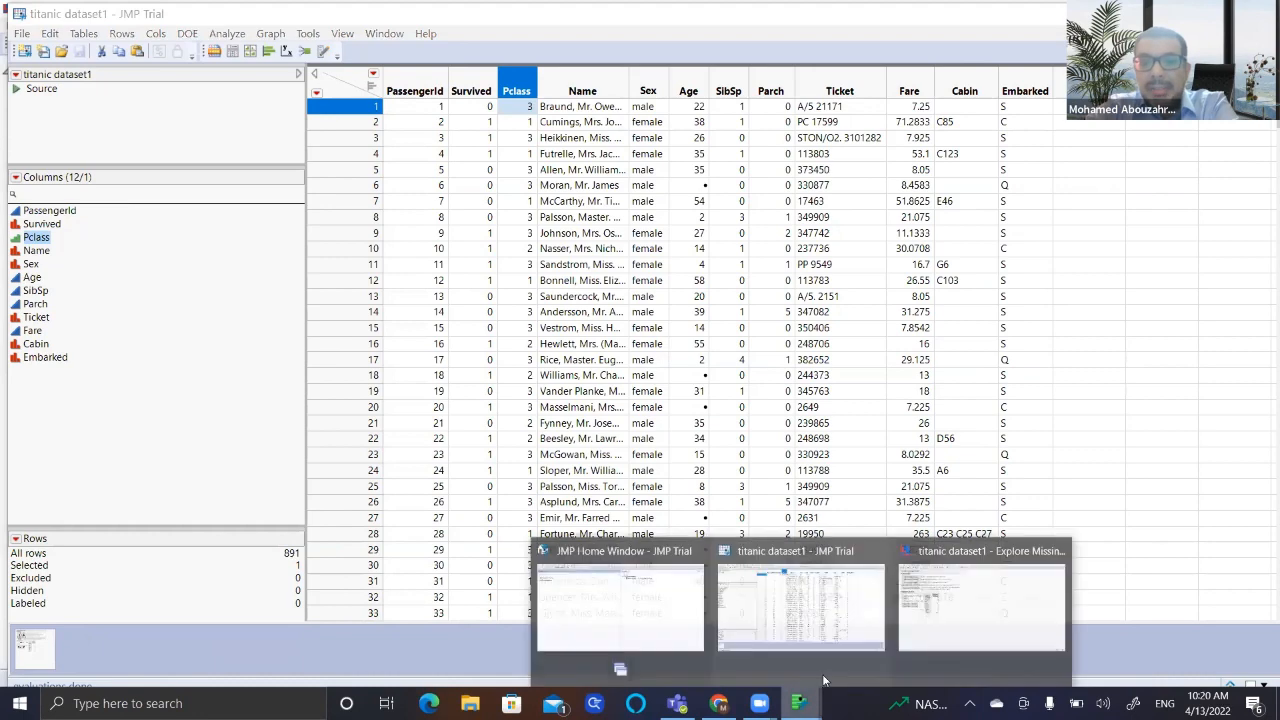
click(905, 615)
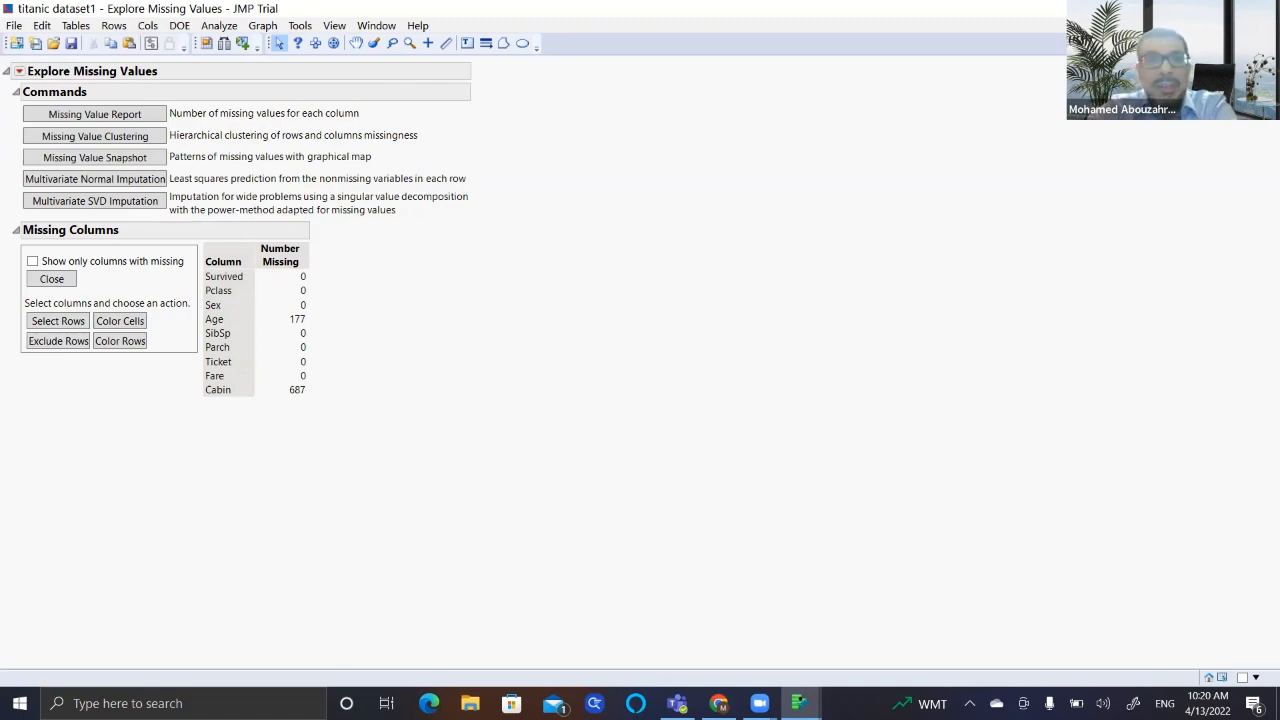
key(alt+Tab)
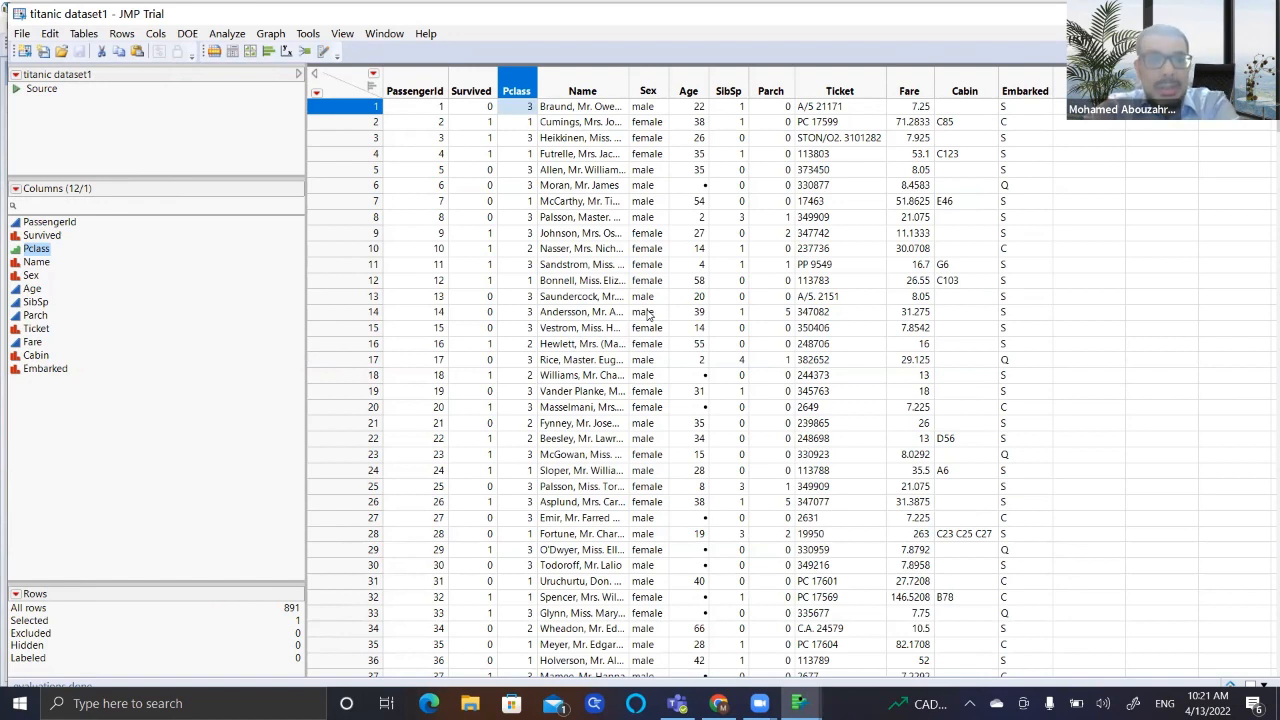
- Launch Graph Builder on the Titanic table and move its window clear of the webcam area
click(270, 34)
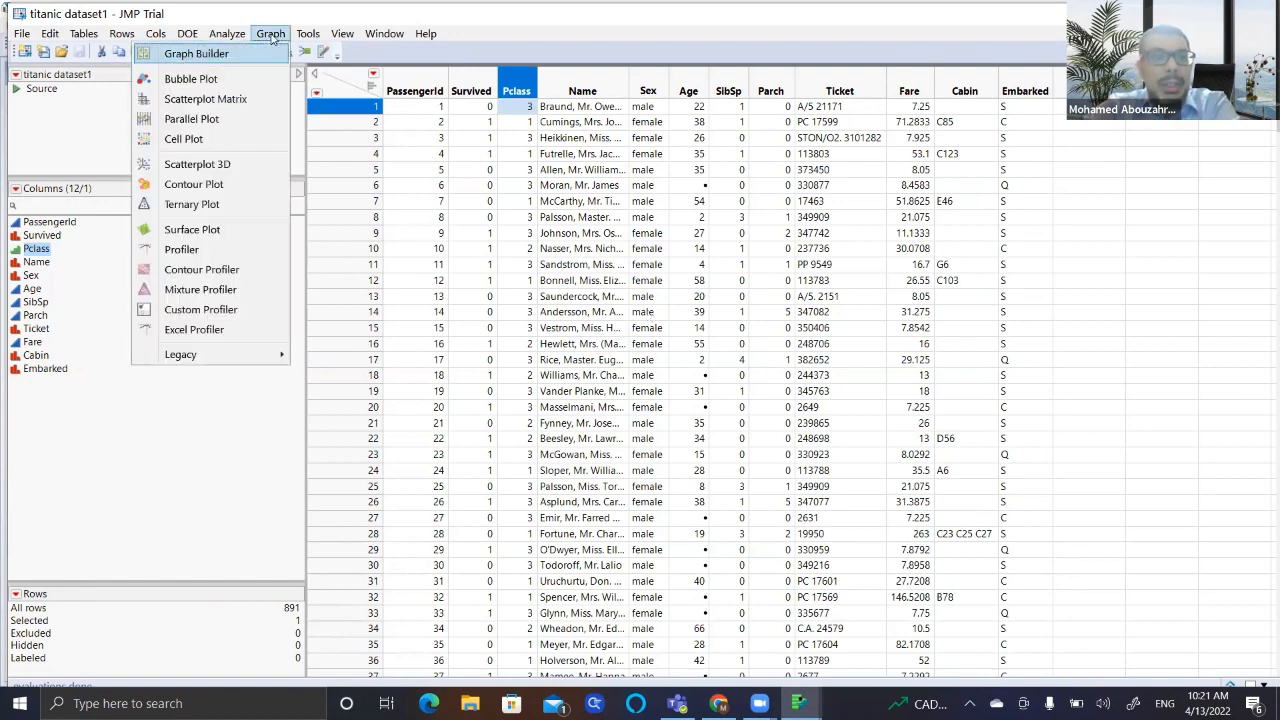
click(270, 34)
click(270, 34)
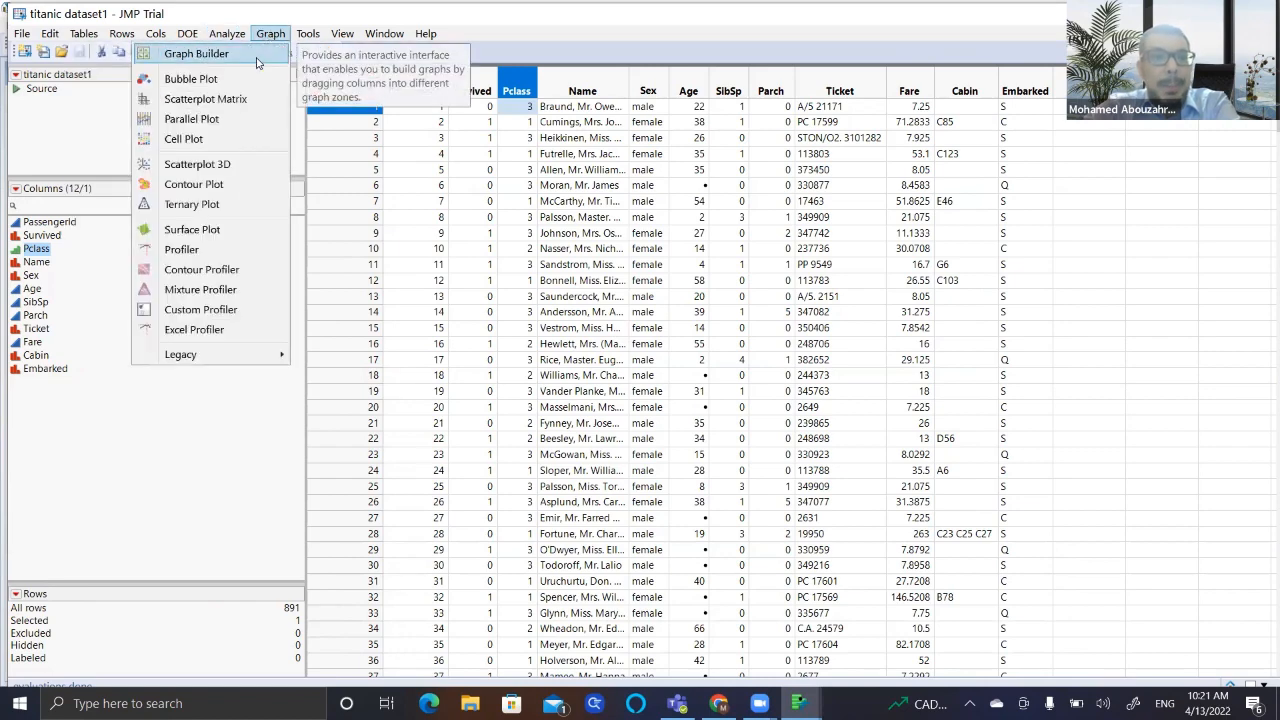
click(256, 60)
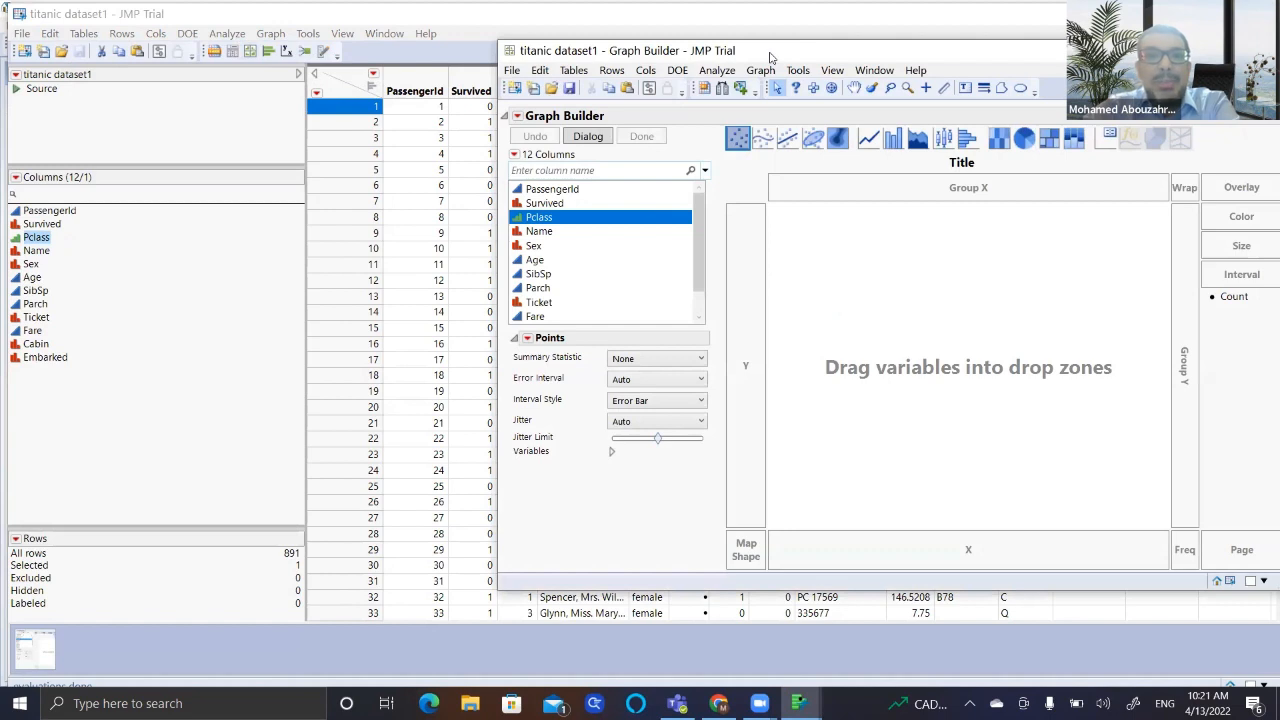
drag(770, 57, 537, 65)
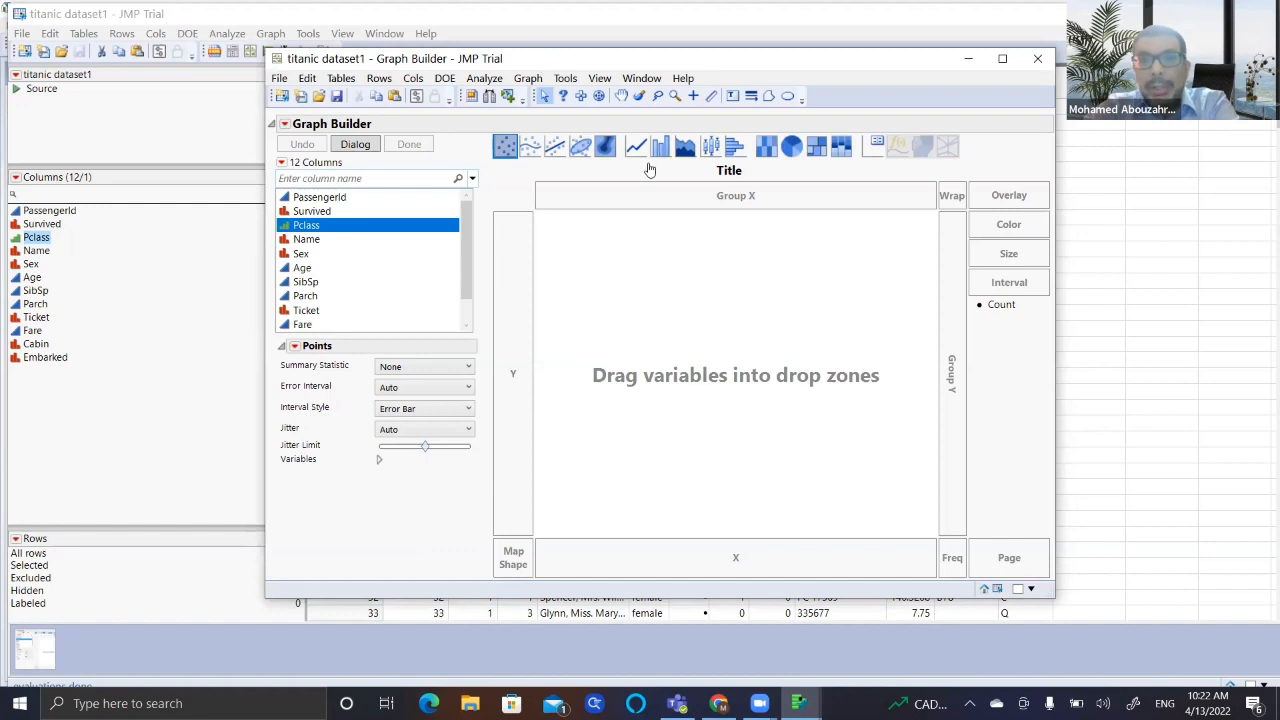
- Choose the Box Plot element in Graph Builder and place Survived on the X axis
click(709, 147)
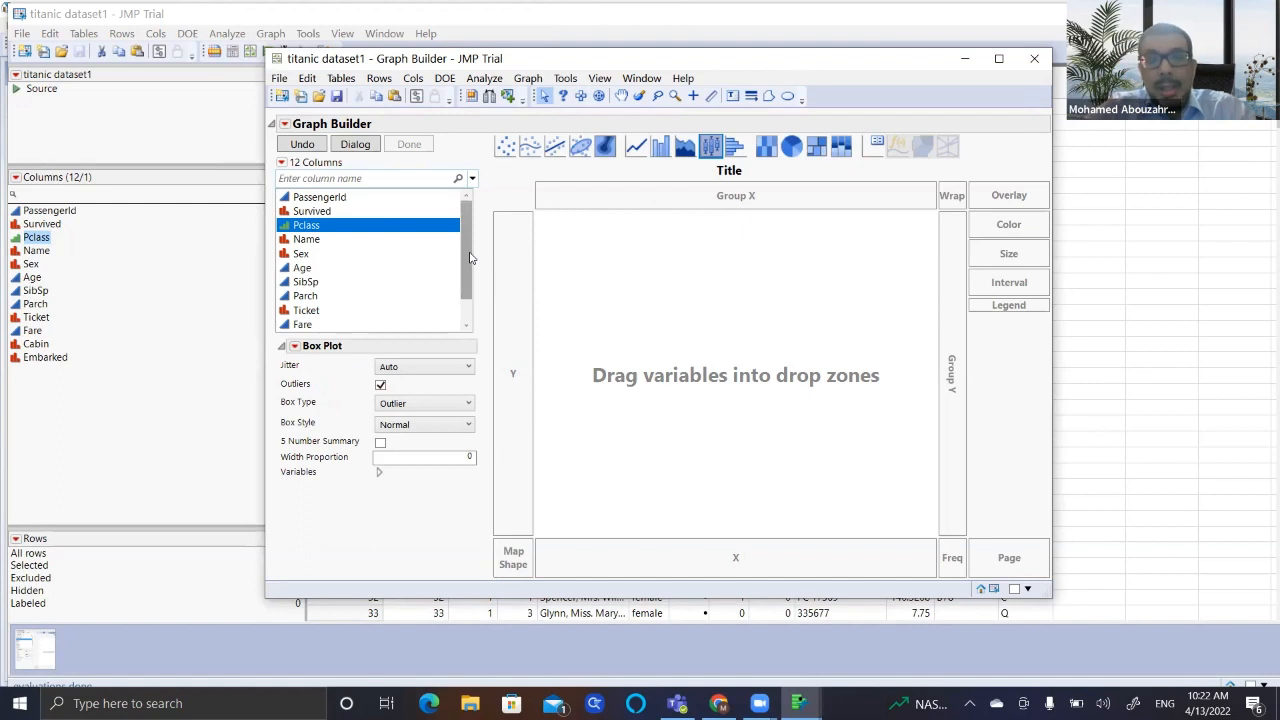
scroll(462, 244, down, 2)
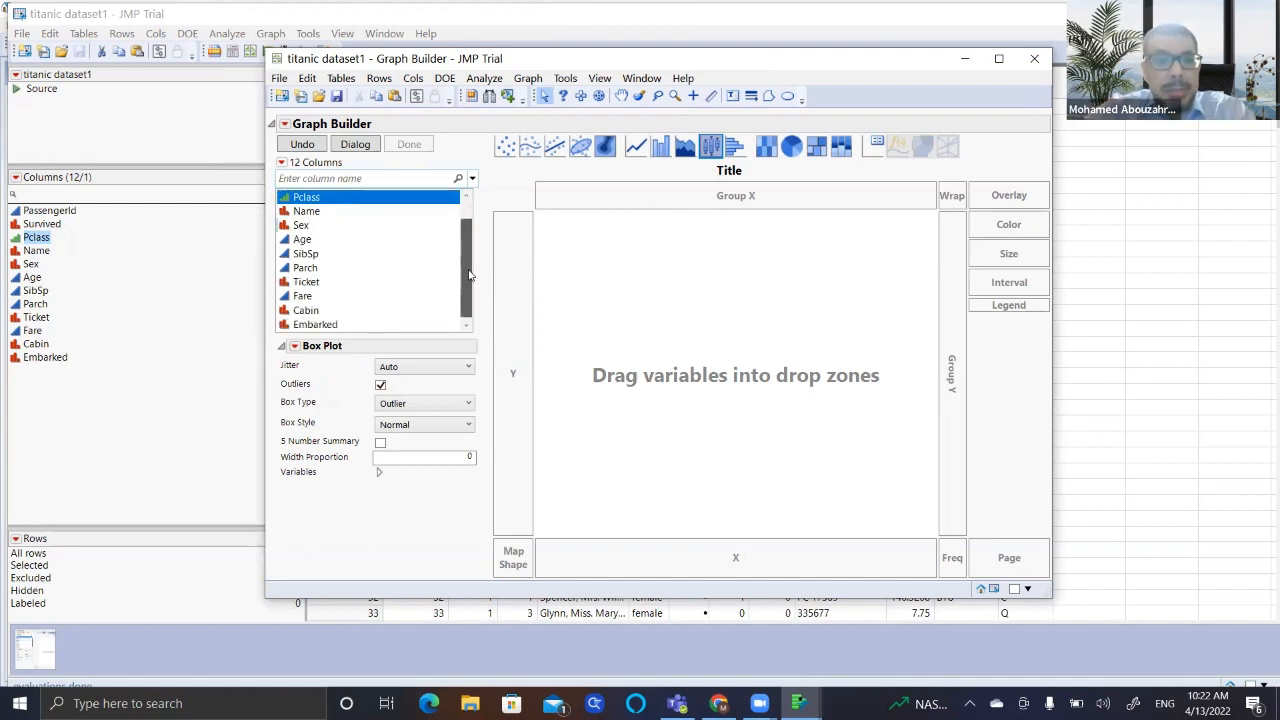
scroll(462, 240, up, 2)
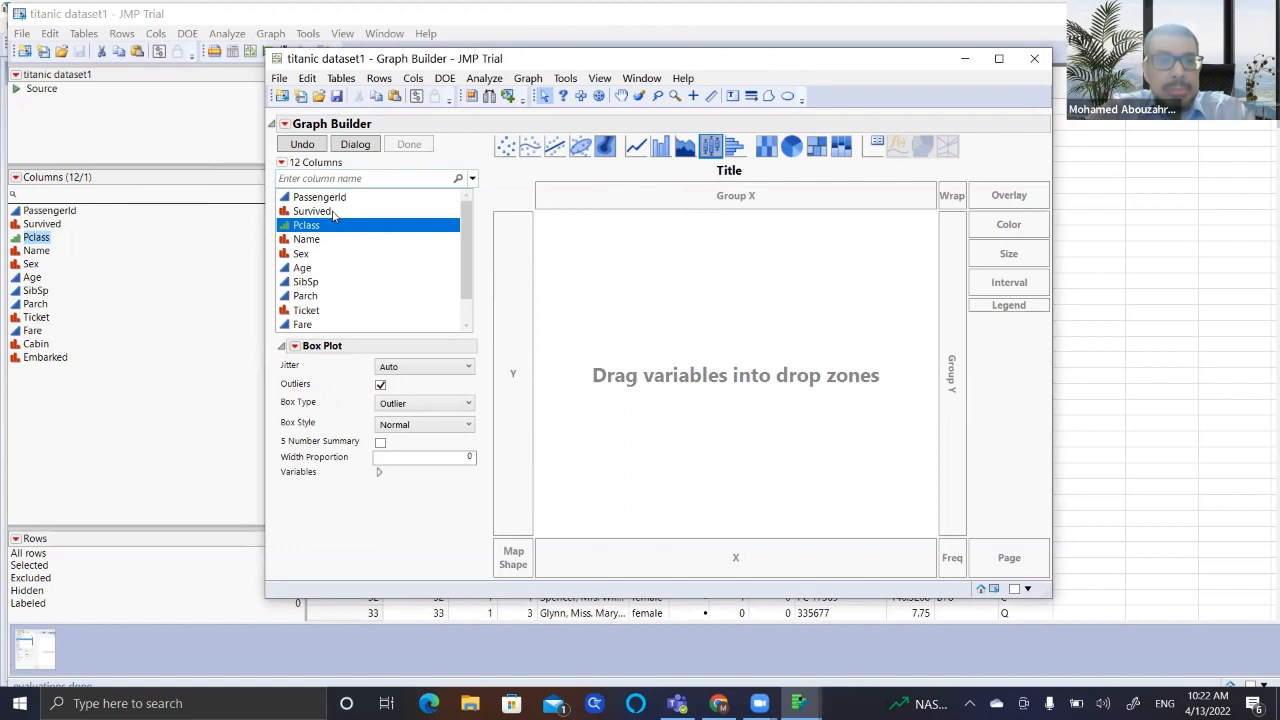
mouse_move(333, 213)
mouse_down()
mouse_move(432, 264)
mouse_move(722, 552)
mouse_up()
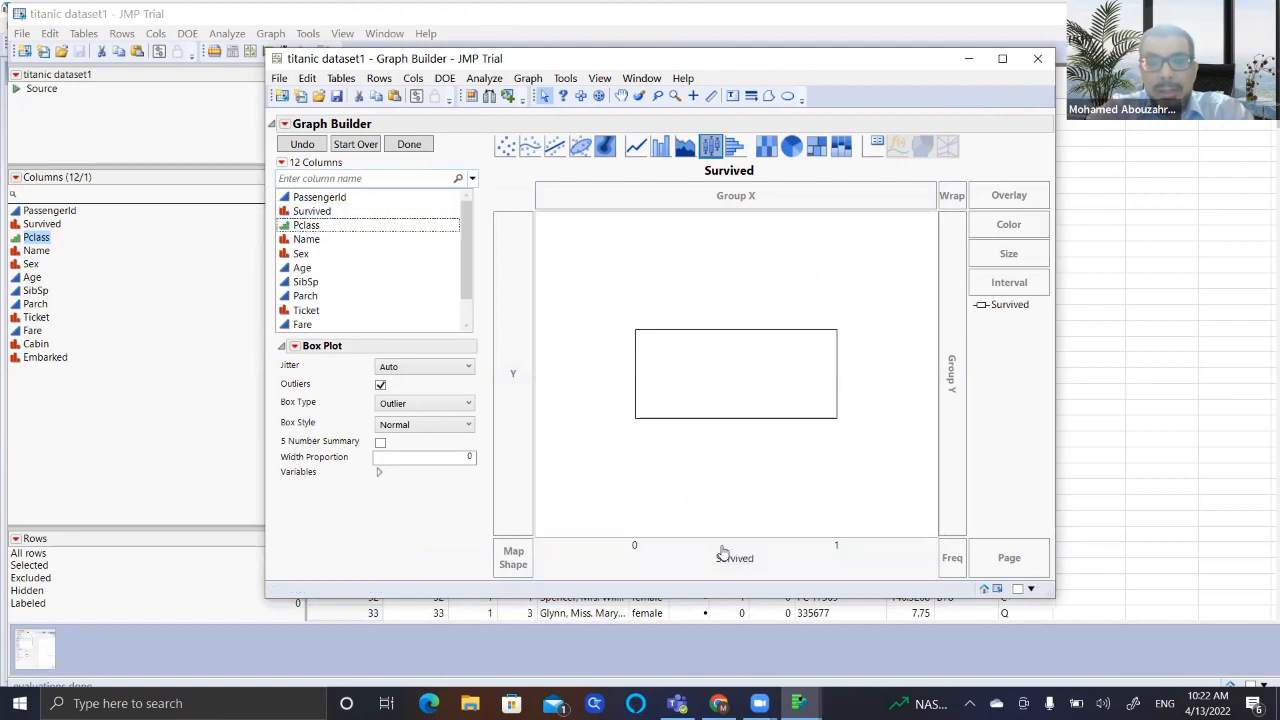
click(708, 148)
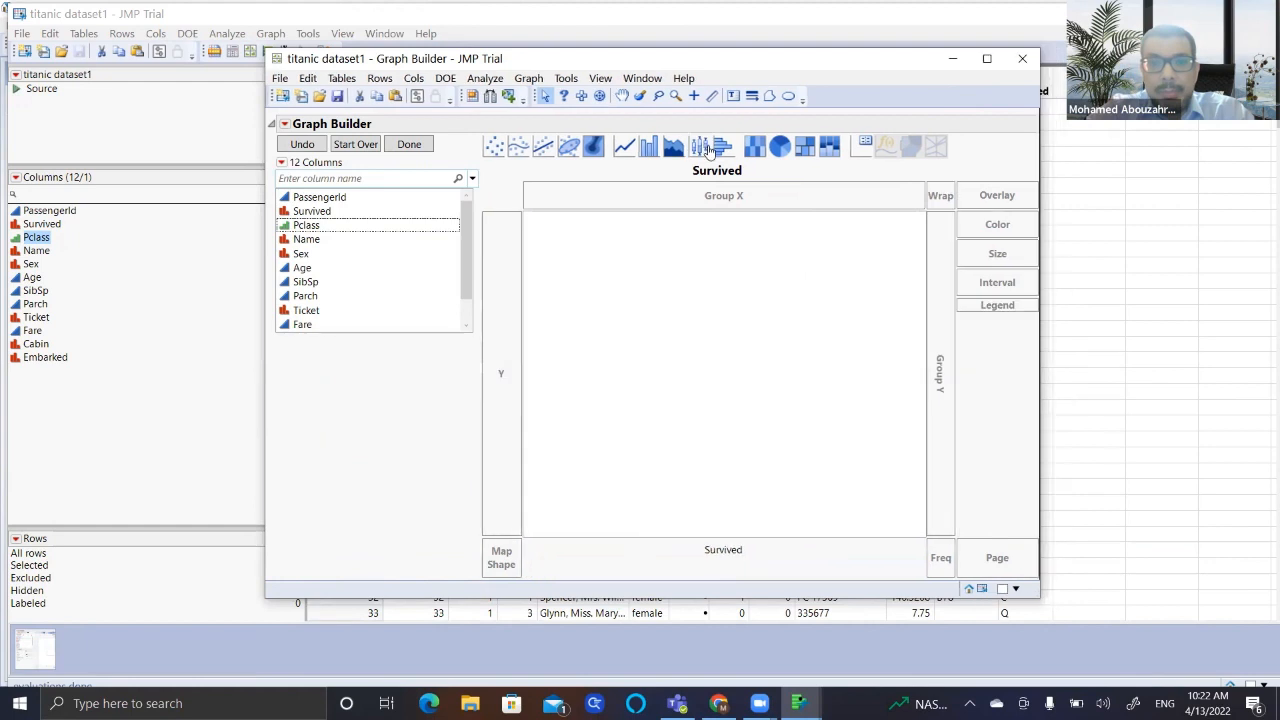
click(708, 148)
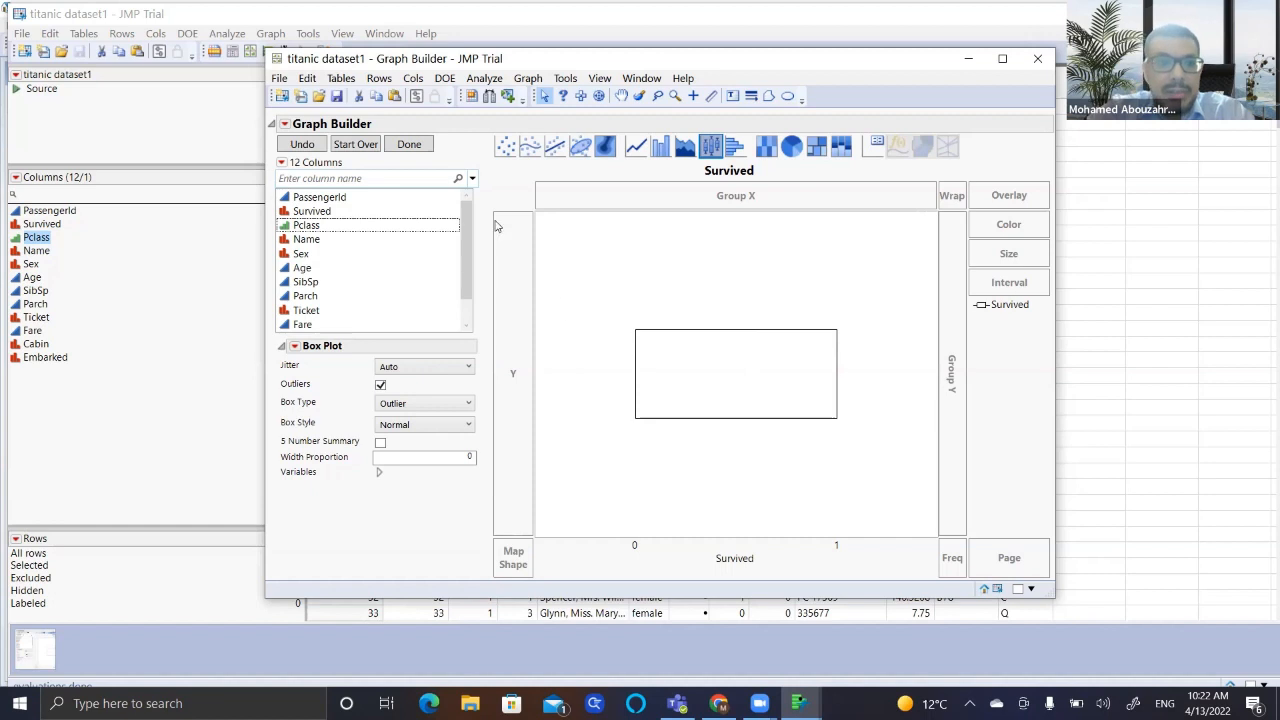
- Drop Age onto the X axis of the Survived box plot, ordering Survived by Age
scroll(446, 246, down, 1)
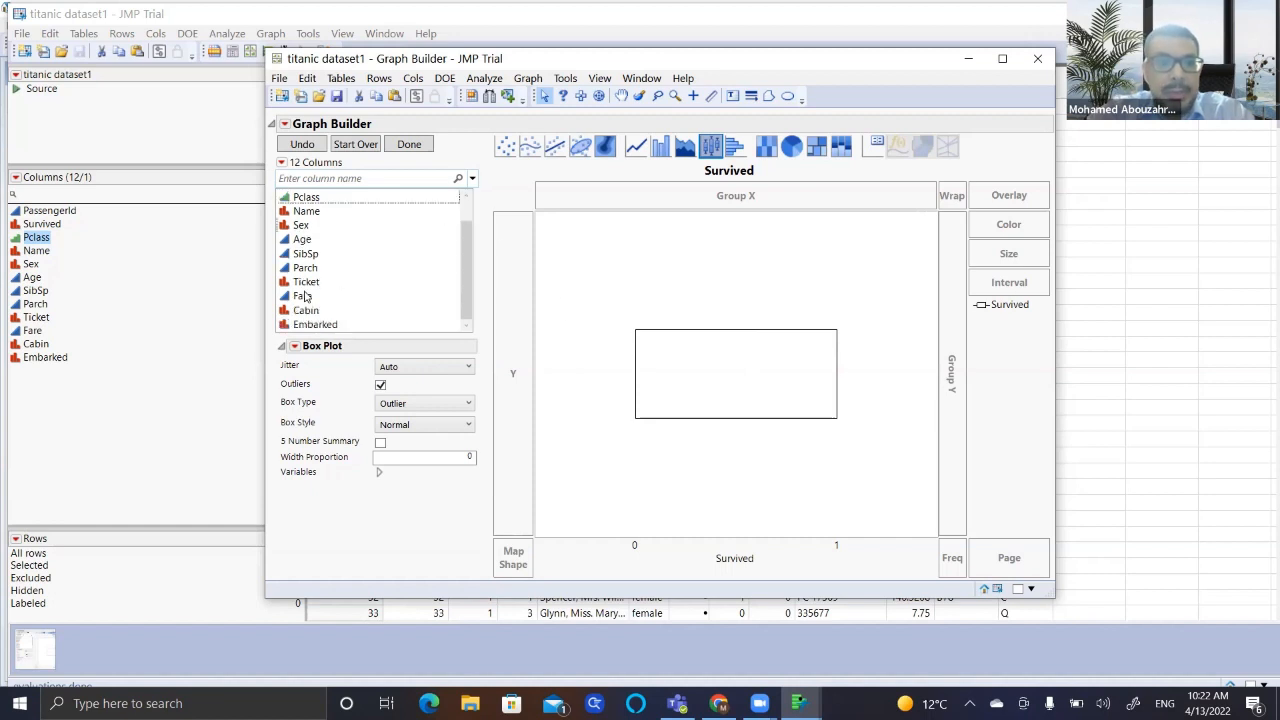
mouse_move(303, 245)
mouse_down()
mouse_move(623, 449)
mouse_move(775, 575)
mouse_move(743, 567)
mouse_up()
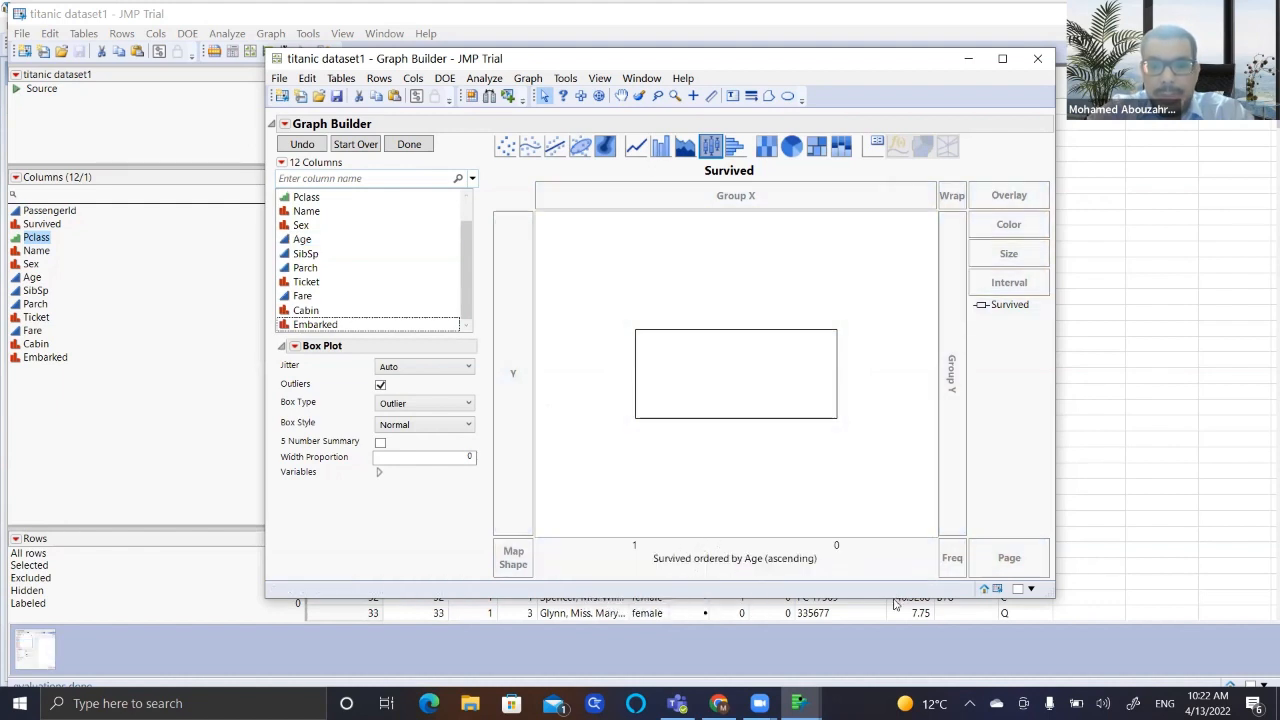
- Remove Survived from the box plot, plot Age on the Y axis instead, inspect its whiskers and outliers, and close the graph
mouse_move(748, 557)
mouse_down()
mouse_move(423, 449)
mouse_move(451, 453)
mouse_up()
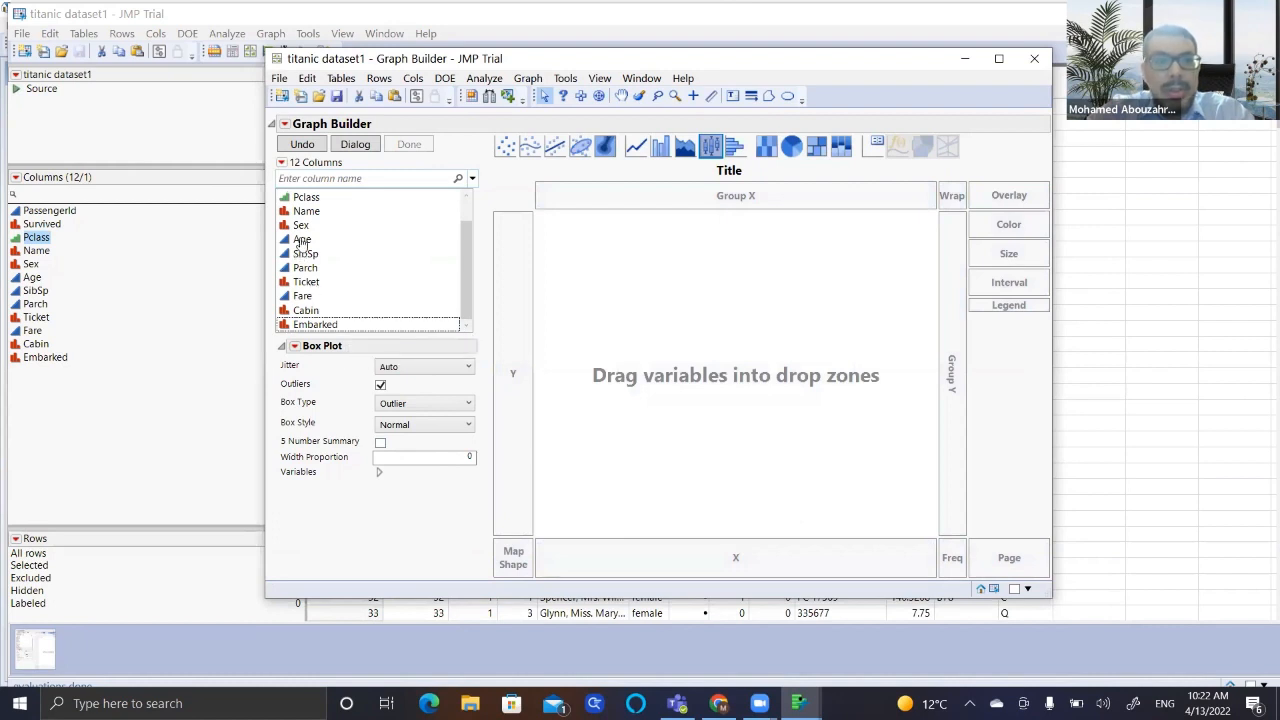
drag(302, 240, 678, 545)
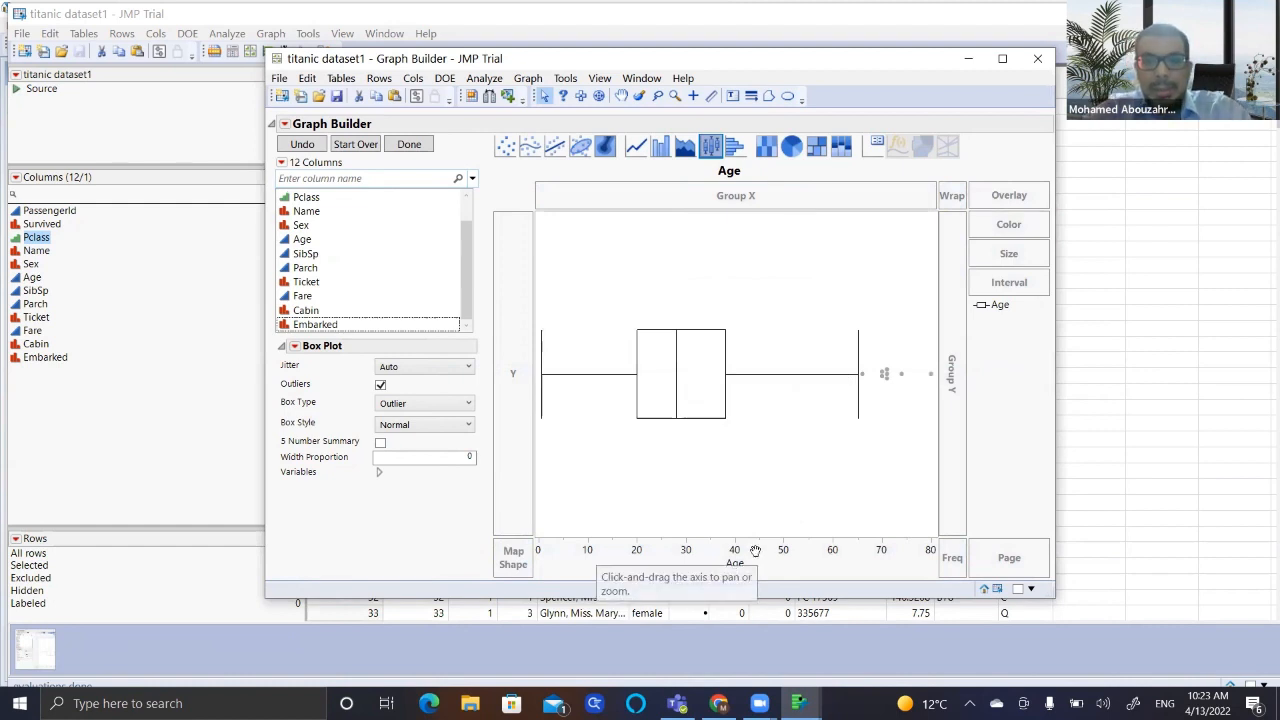
mouse_move(736, 563)
mouse_down()
mouse_move(486, 380)
mouse_move(510, 372)
mouse_up()
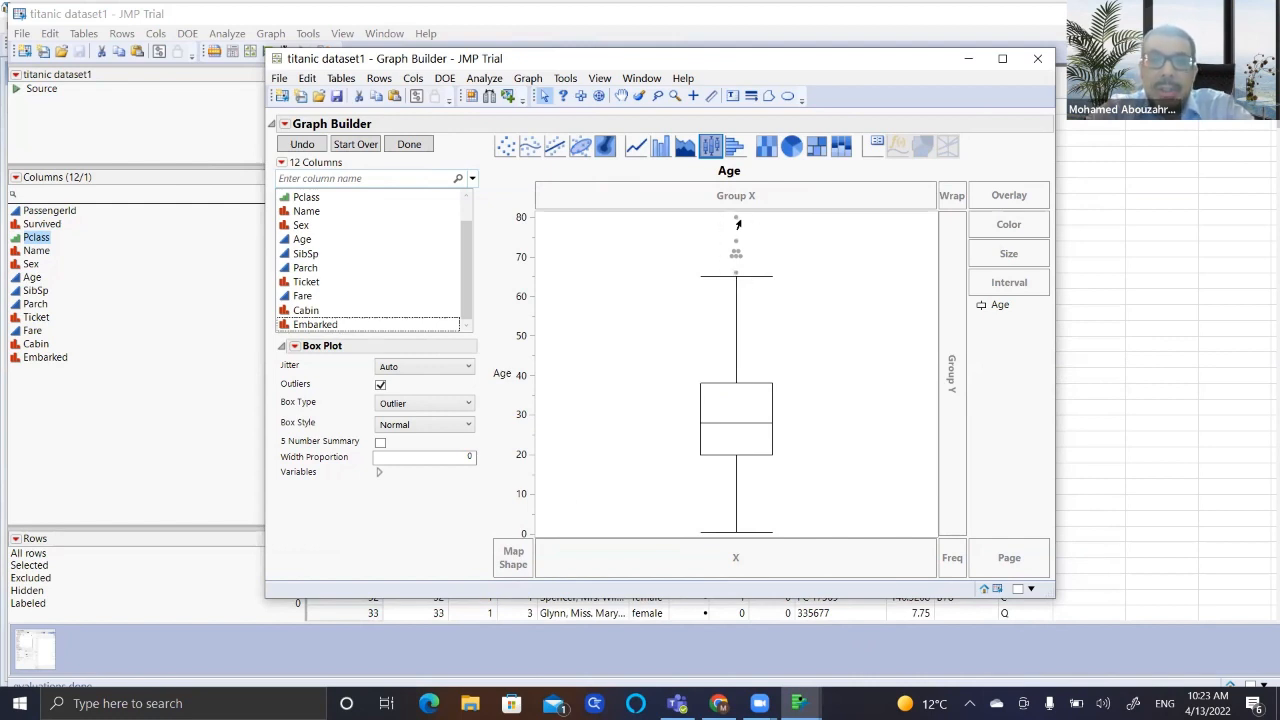
mouse_move(736, 223)
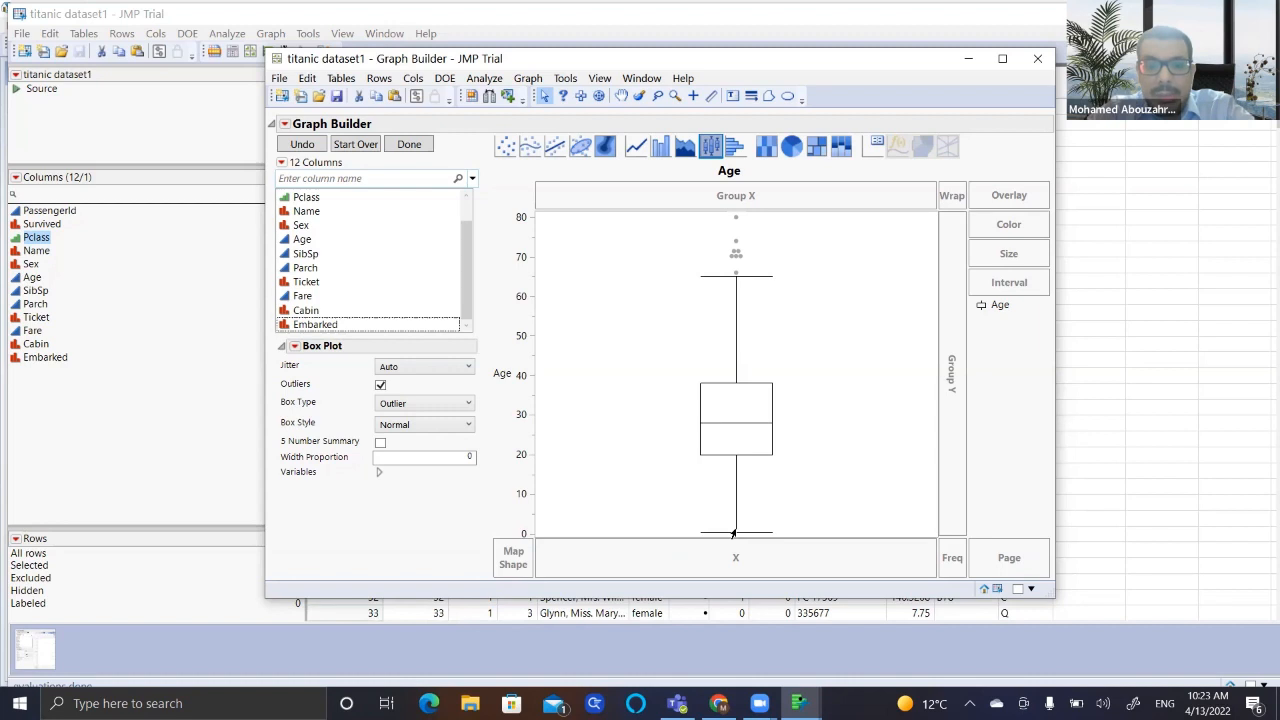
mouse_move(733, 537)
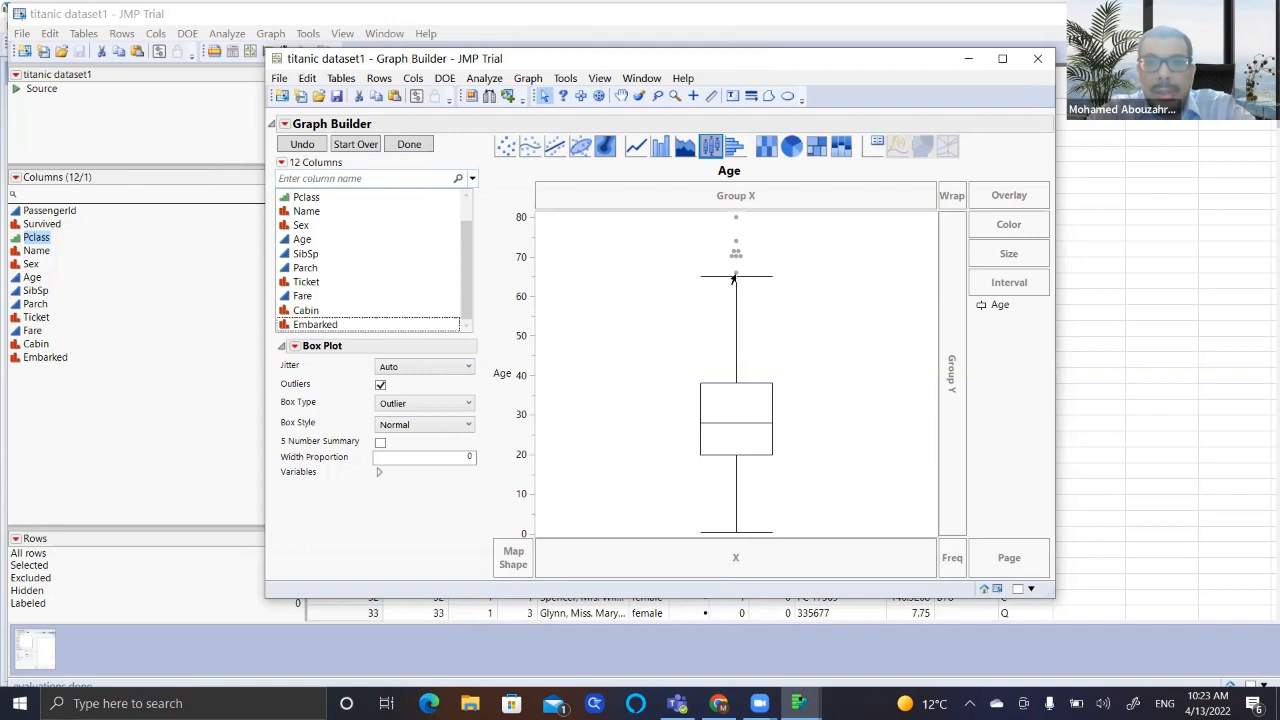
mouse_move(733, 280)
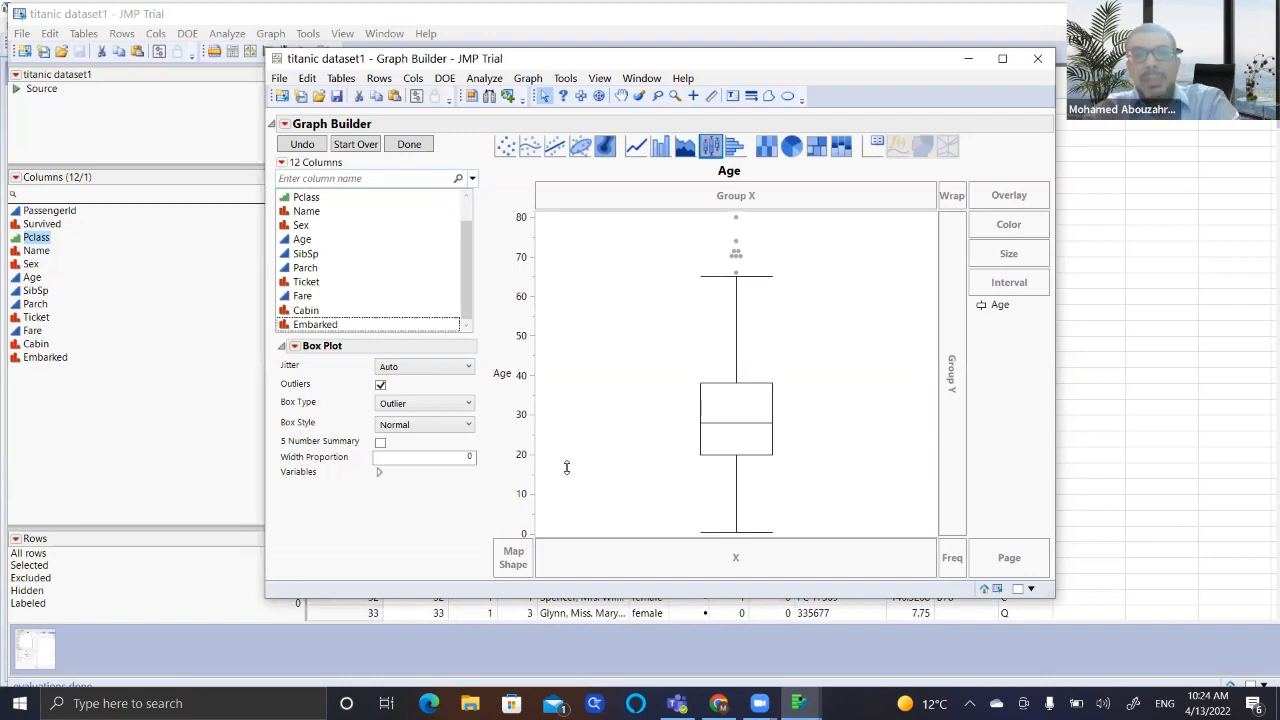
click(1040, 60)
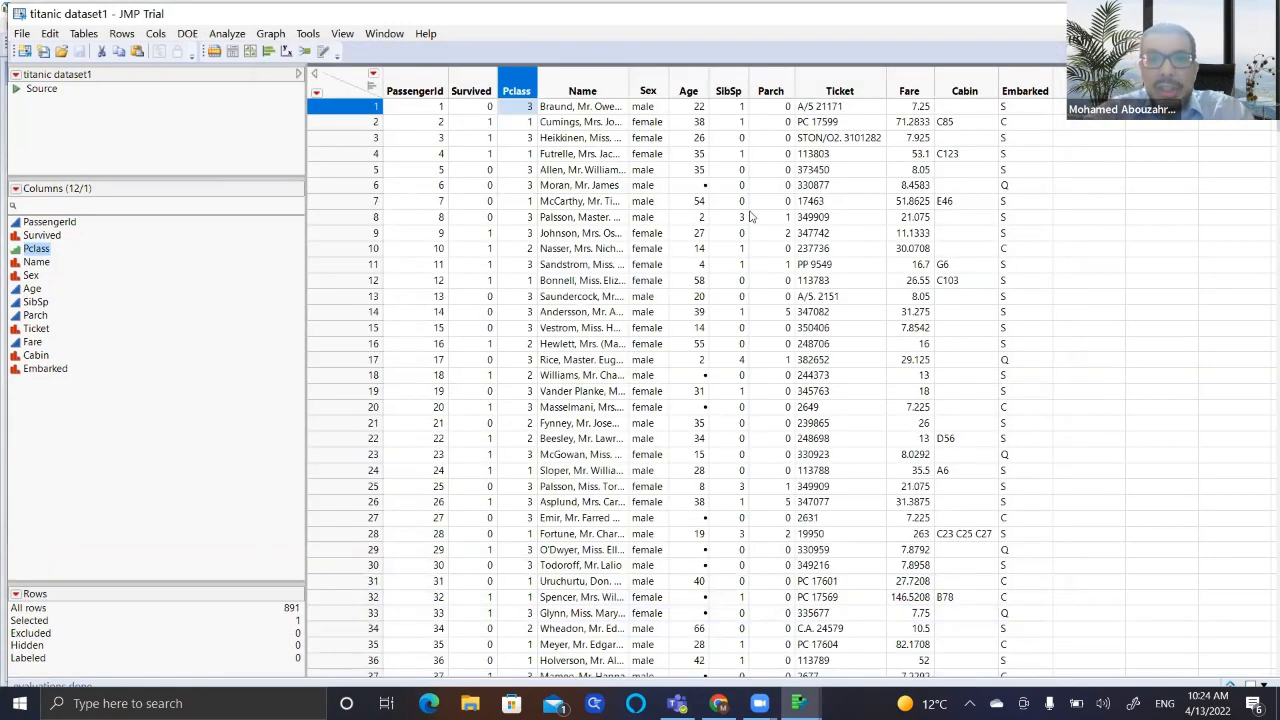
- Fill the missing Age value in row 6 of the Titanic table with 200
click(701, 187)
double_click(703, 188)
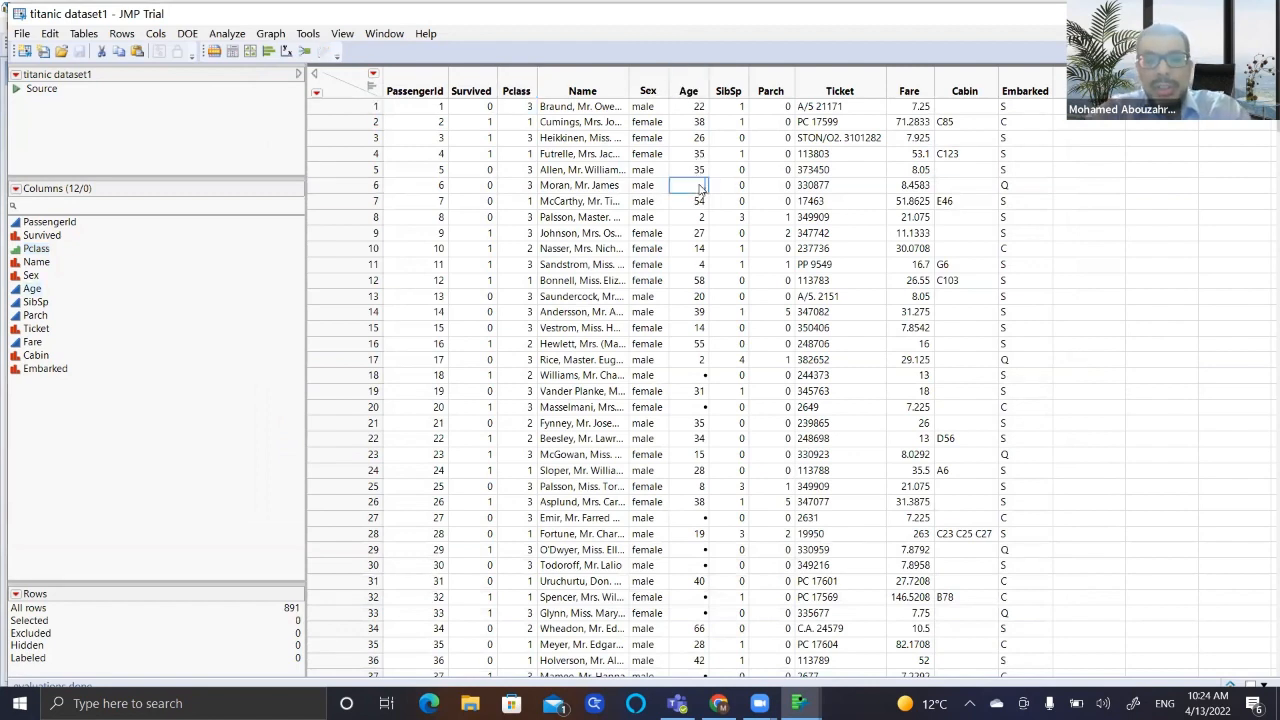
text(200)
click(741, 244)
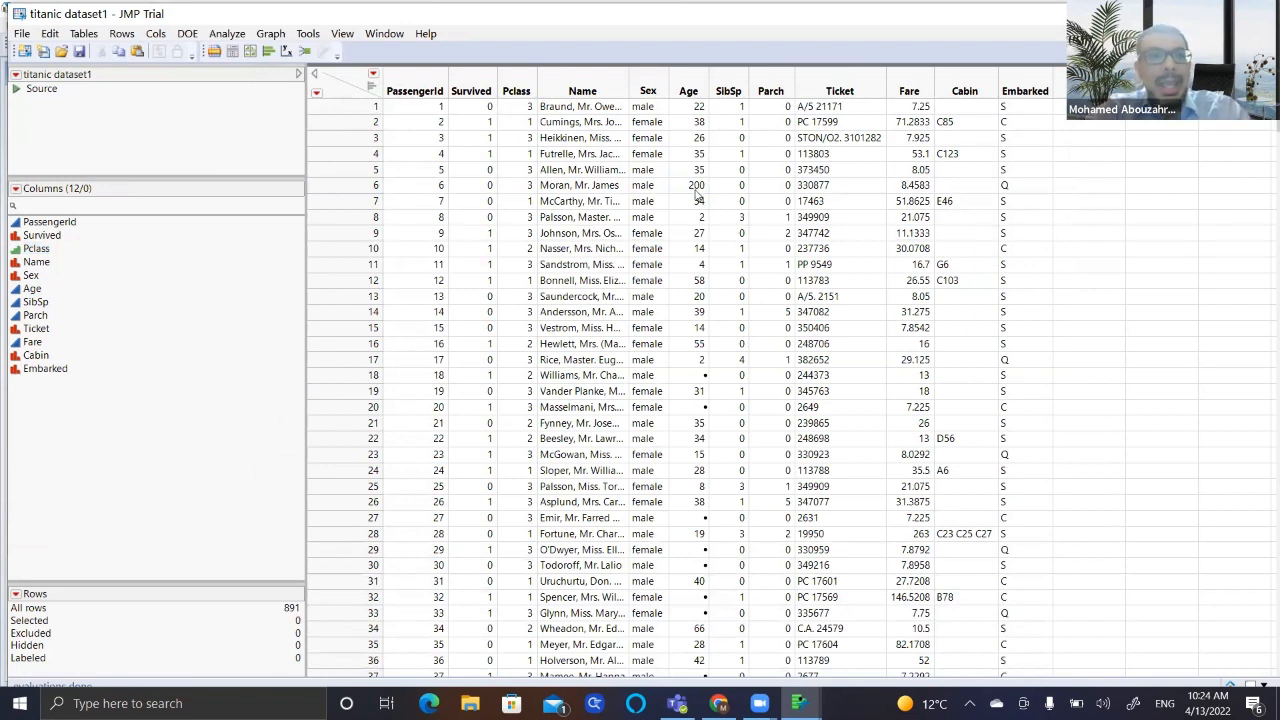
- Open a new Graph Builder, place Age on the Y axis and display it as a box plot
click(270, 34)
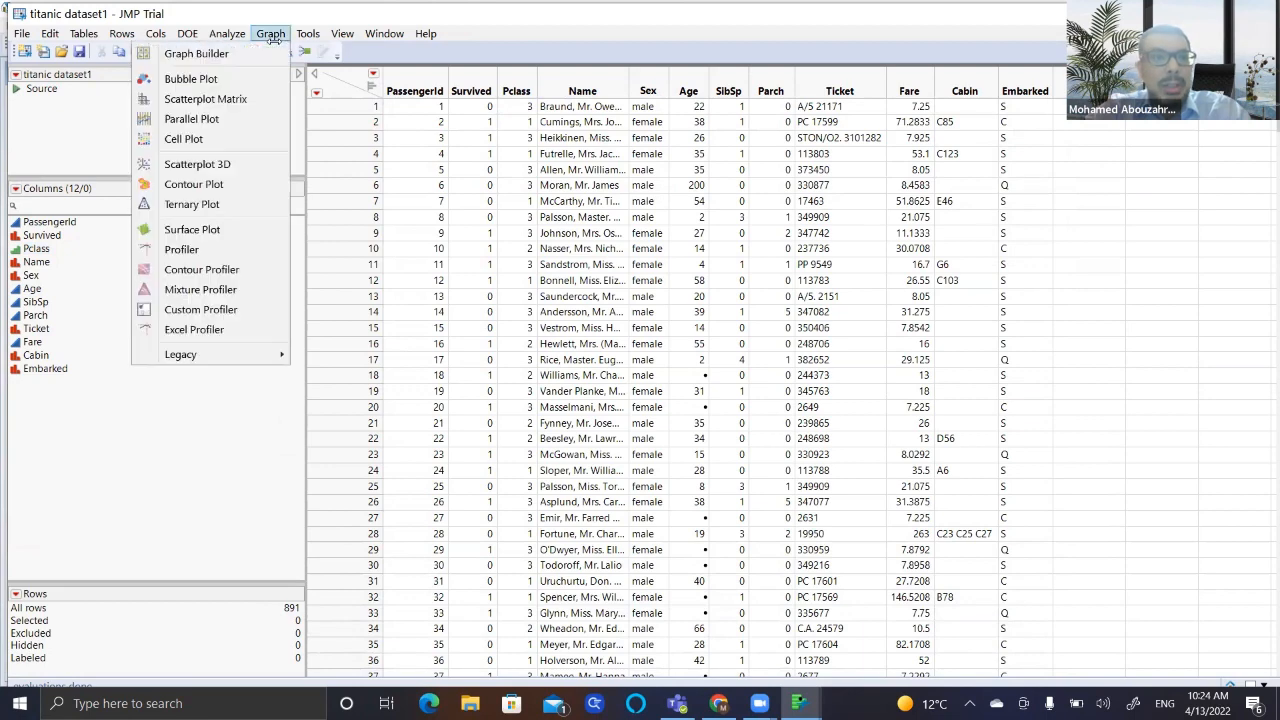
click(250, 53)
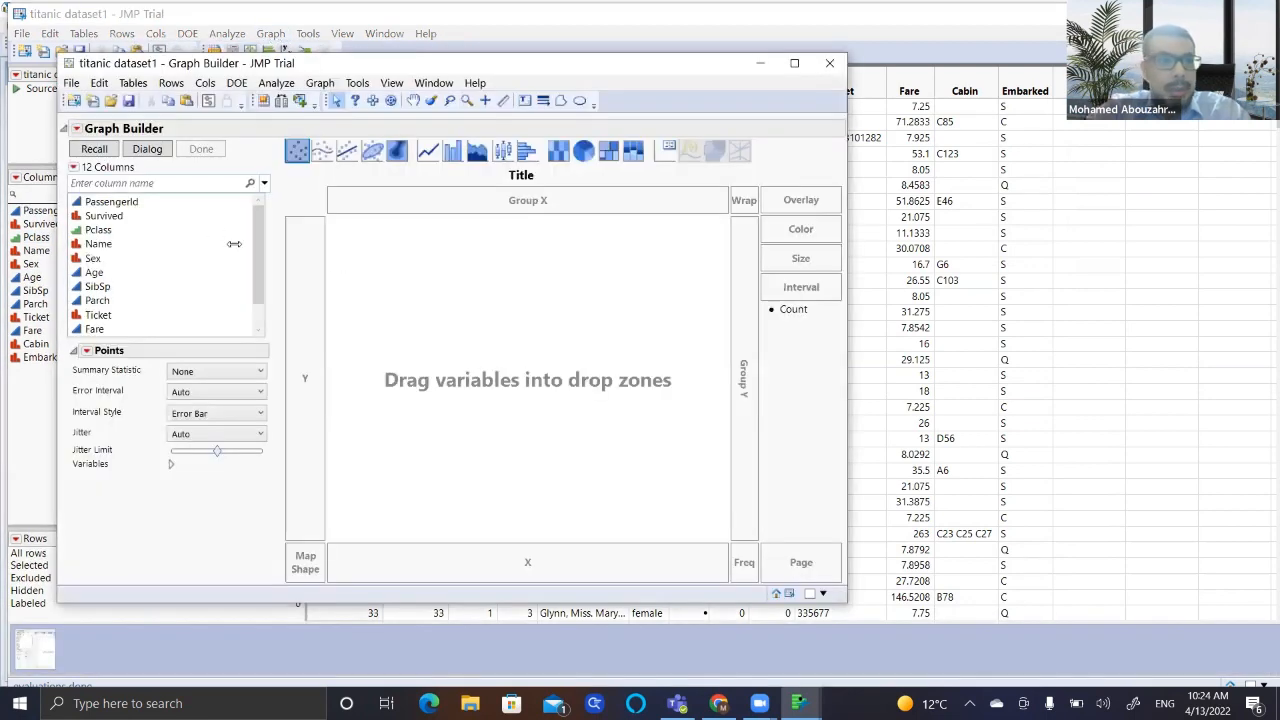
scroll(278, 274, down, 1)
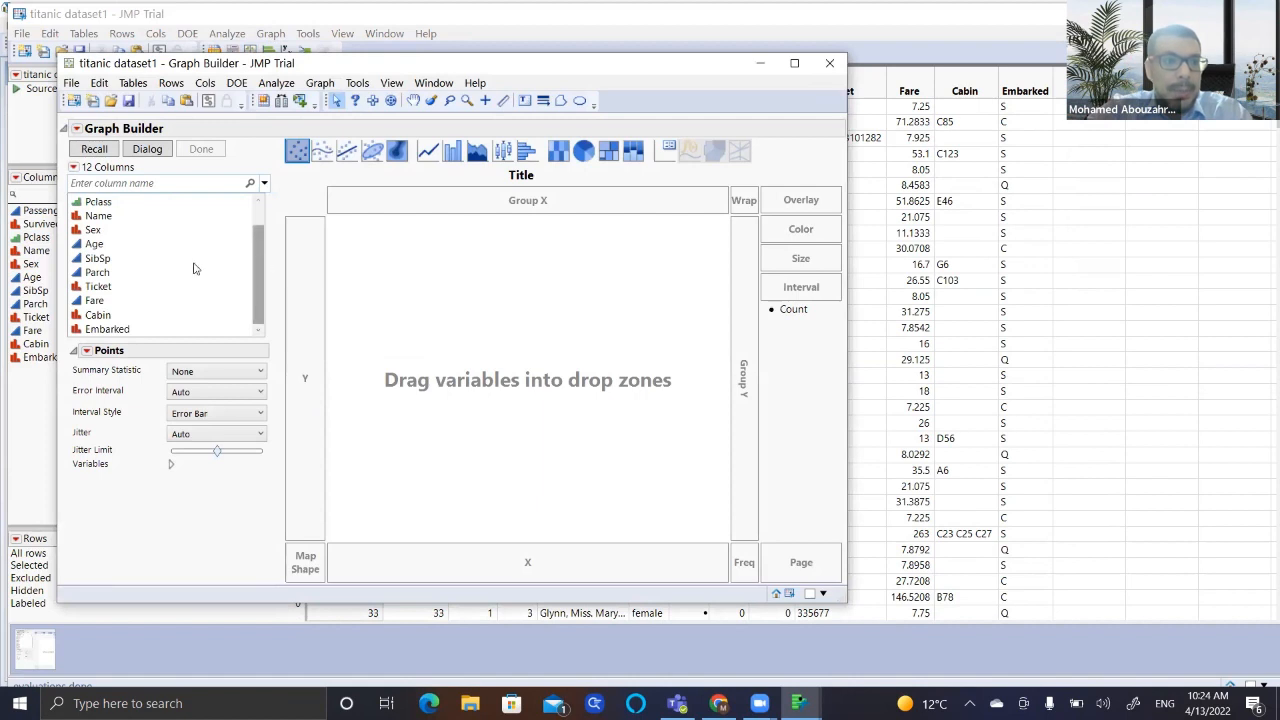
mouse_move(94, 244)
mouse_down()
mouse_move(308, 359)
mouse_move(303, 350)
mouse_up()
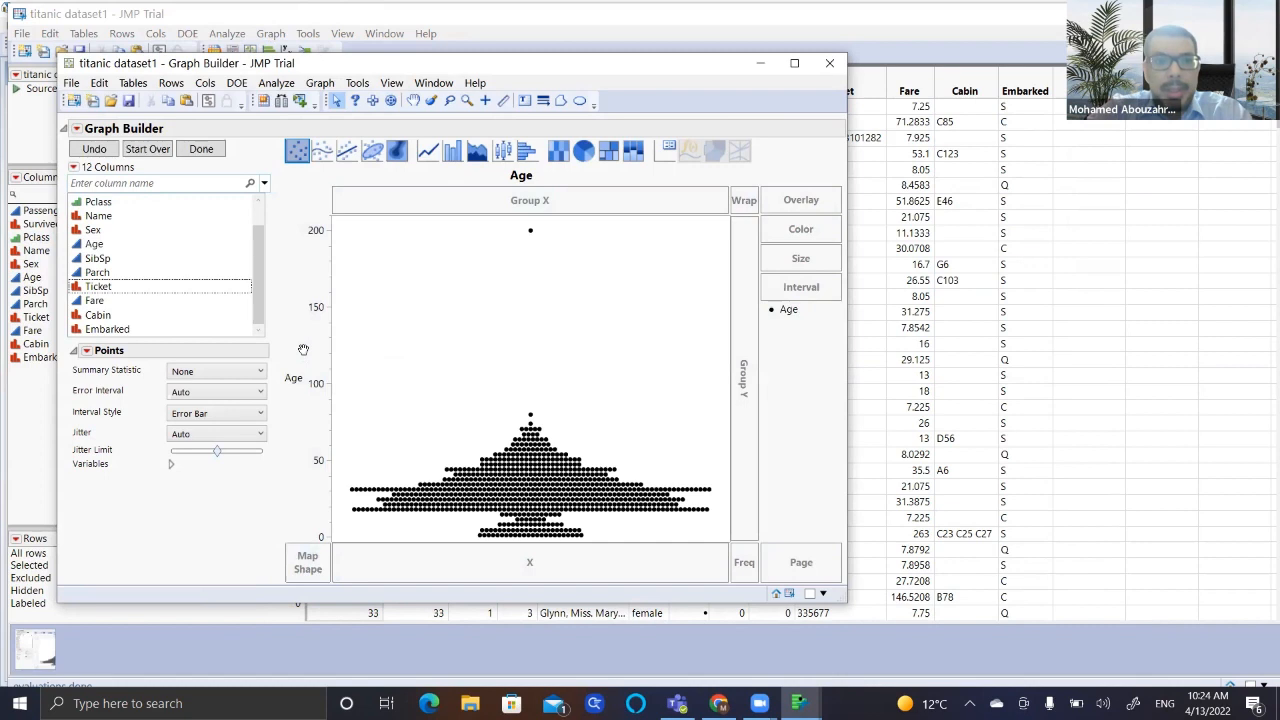
click(505, 150)
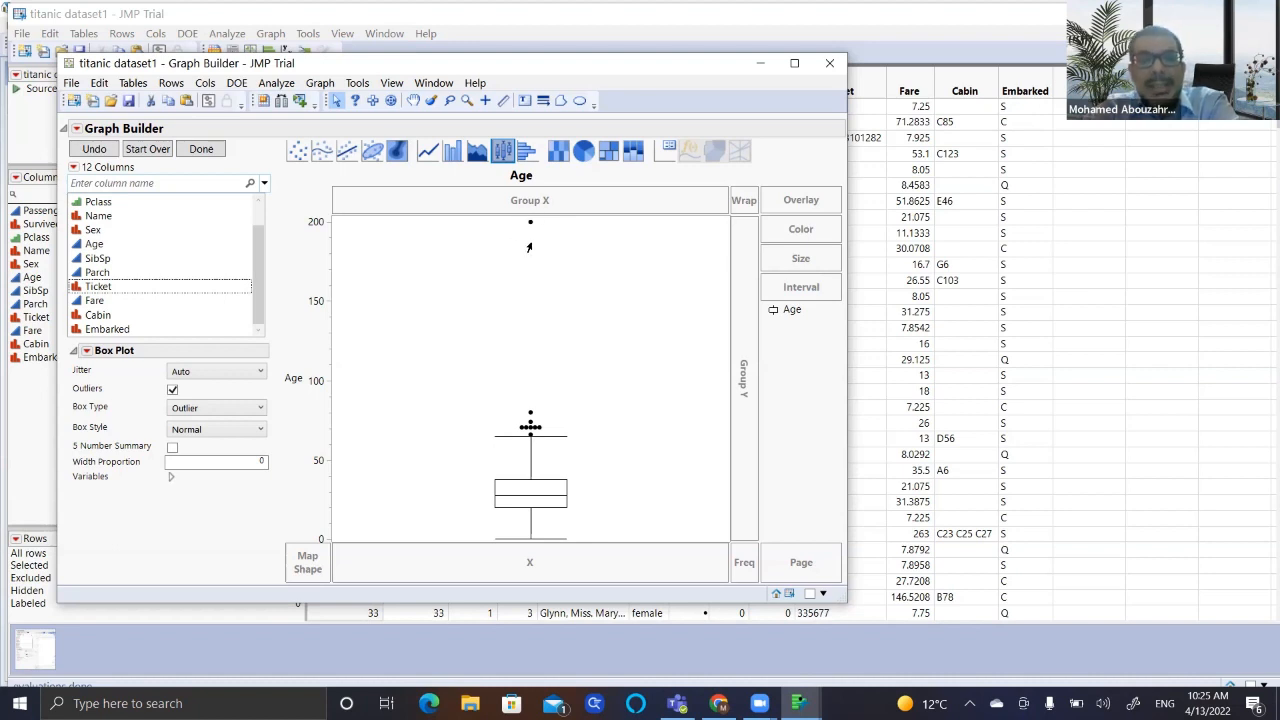
mouse_move(529, 227)
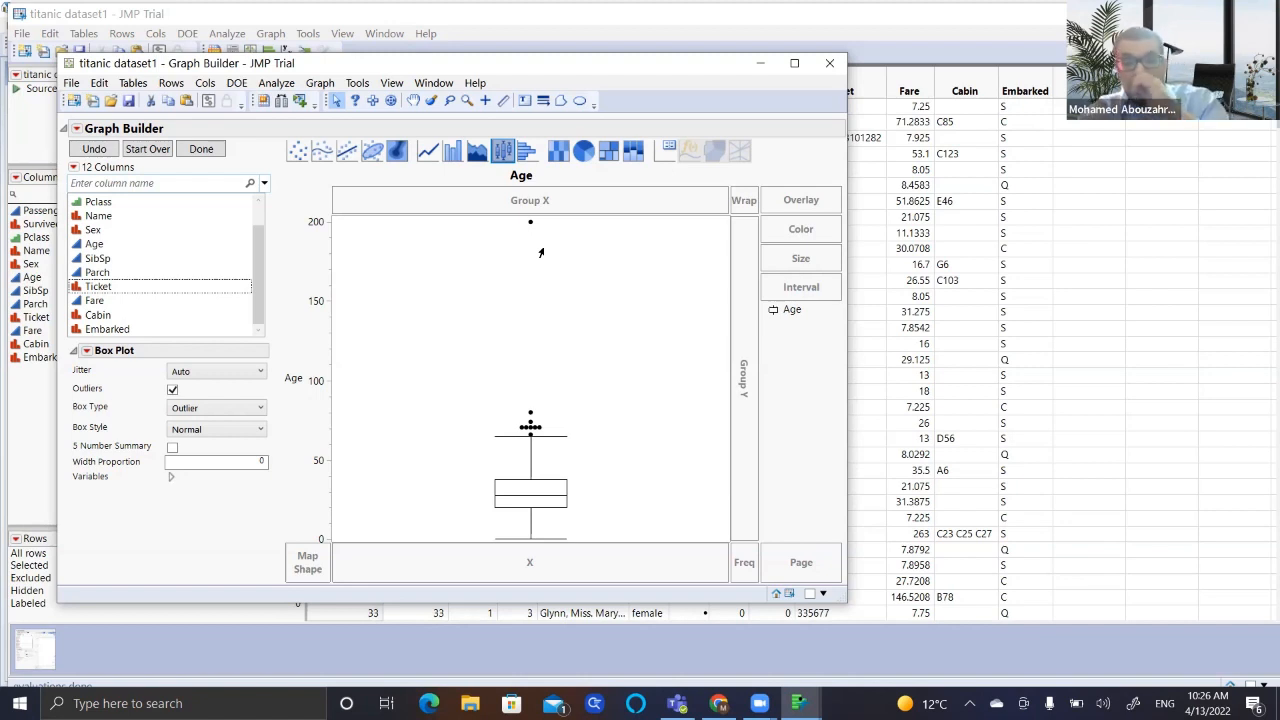
click(865, 38)
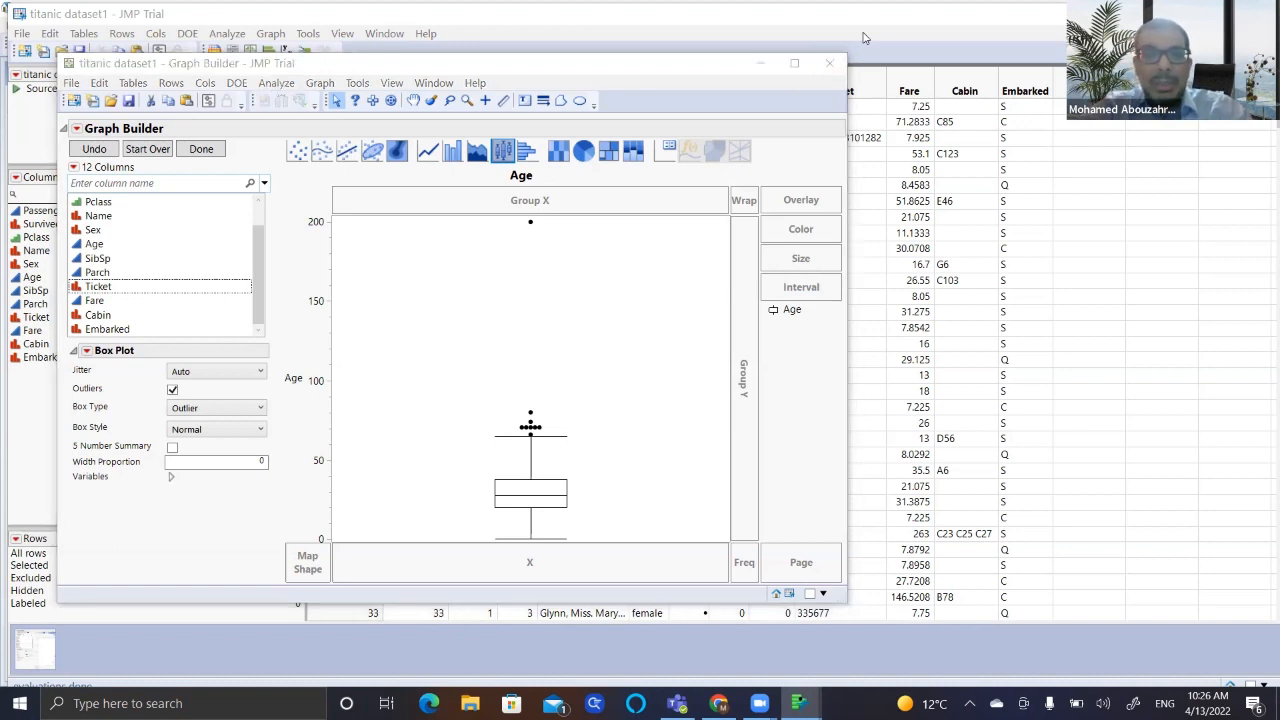
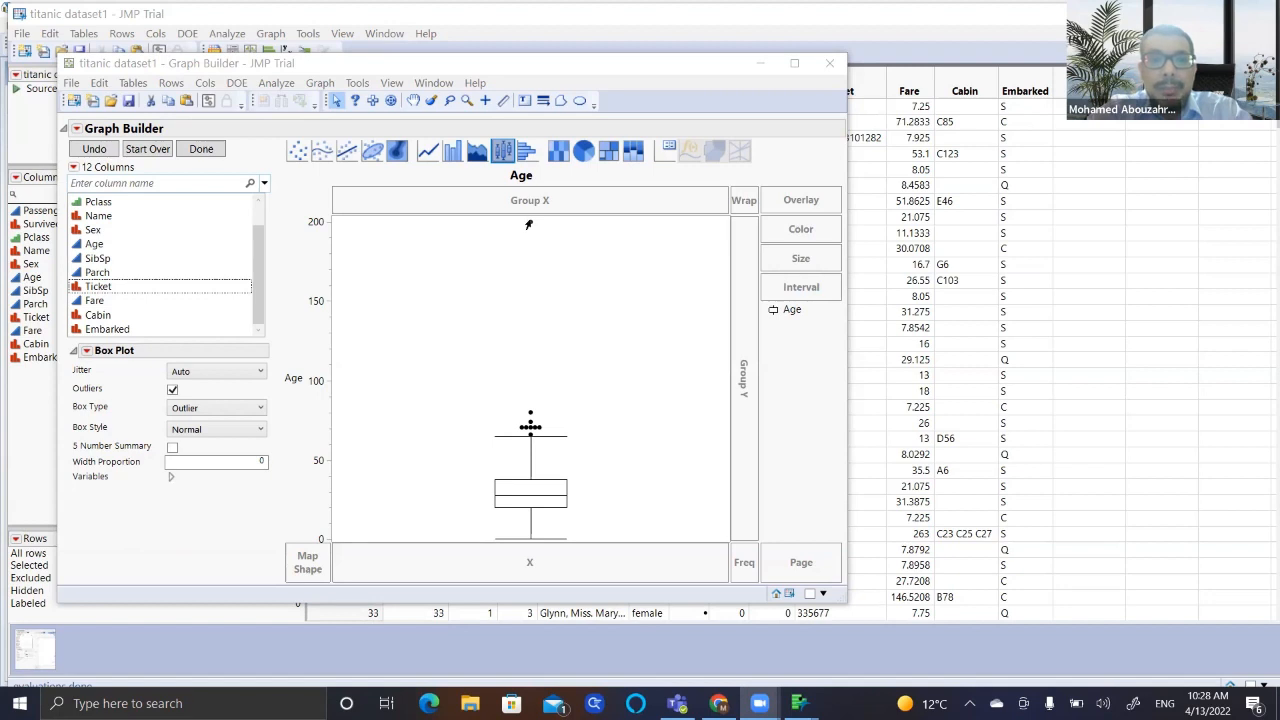
- Open the Row Editor from the age-200 outlier in the box plot, check the displayed record and close the editor
right_click(528, 225)
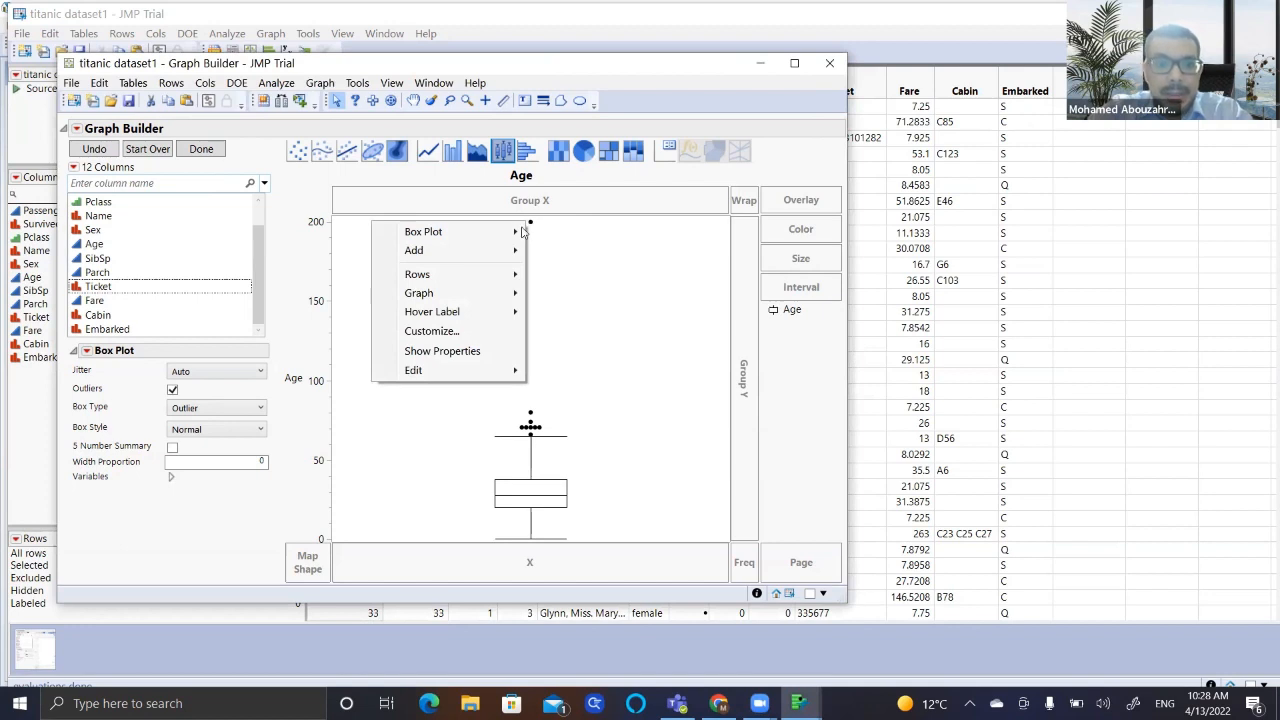
mouse_move(484, 276)
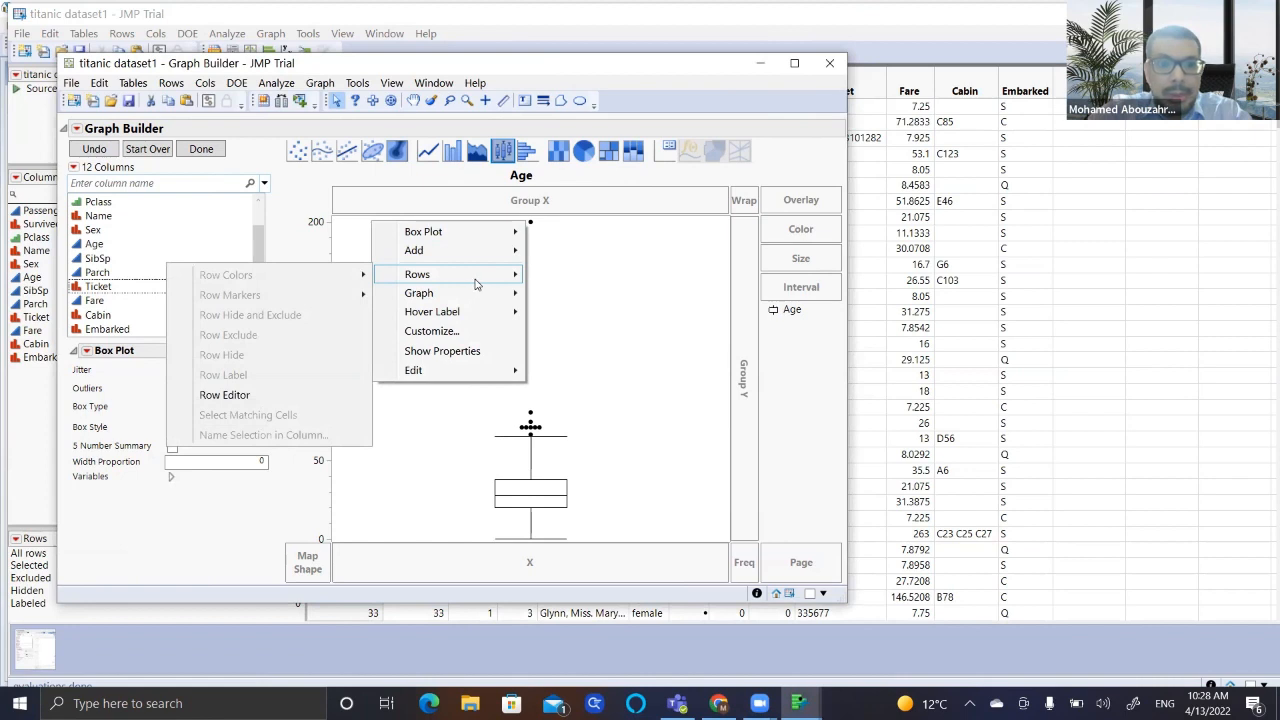
click(266, 402)
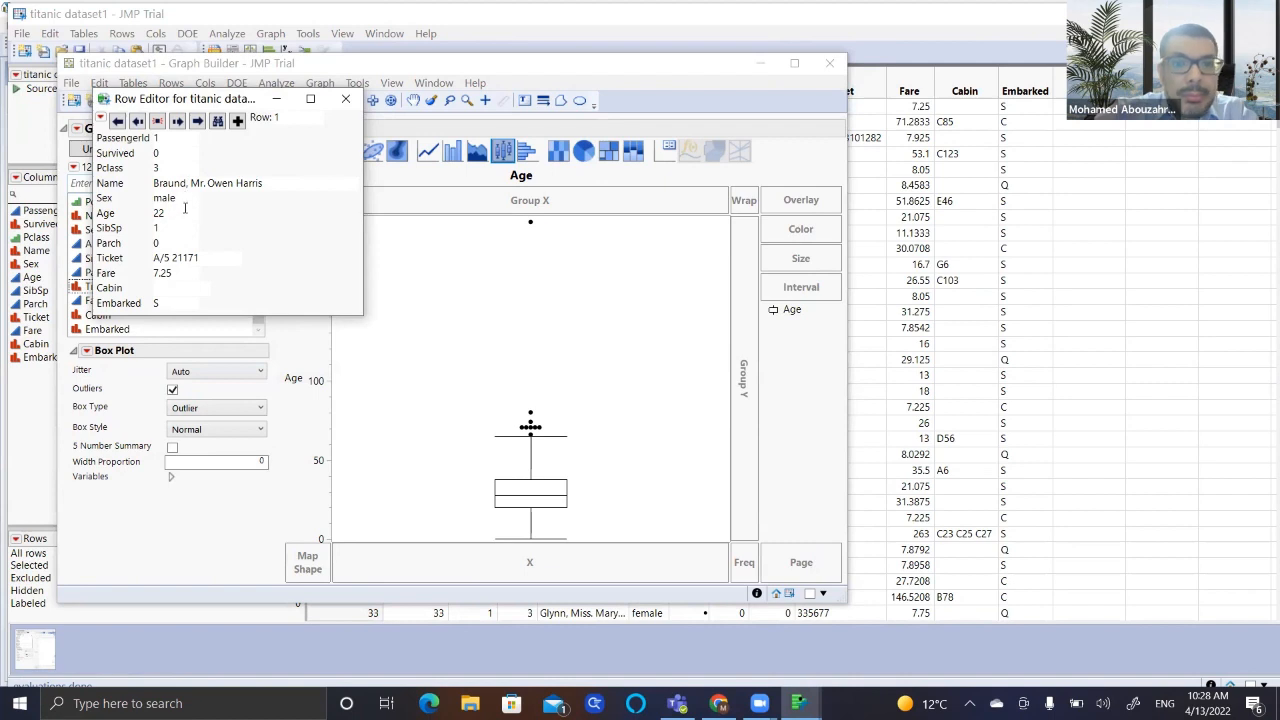
click(345, 99)
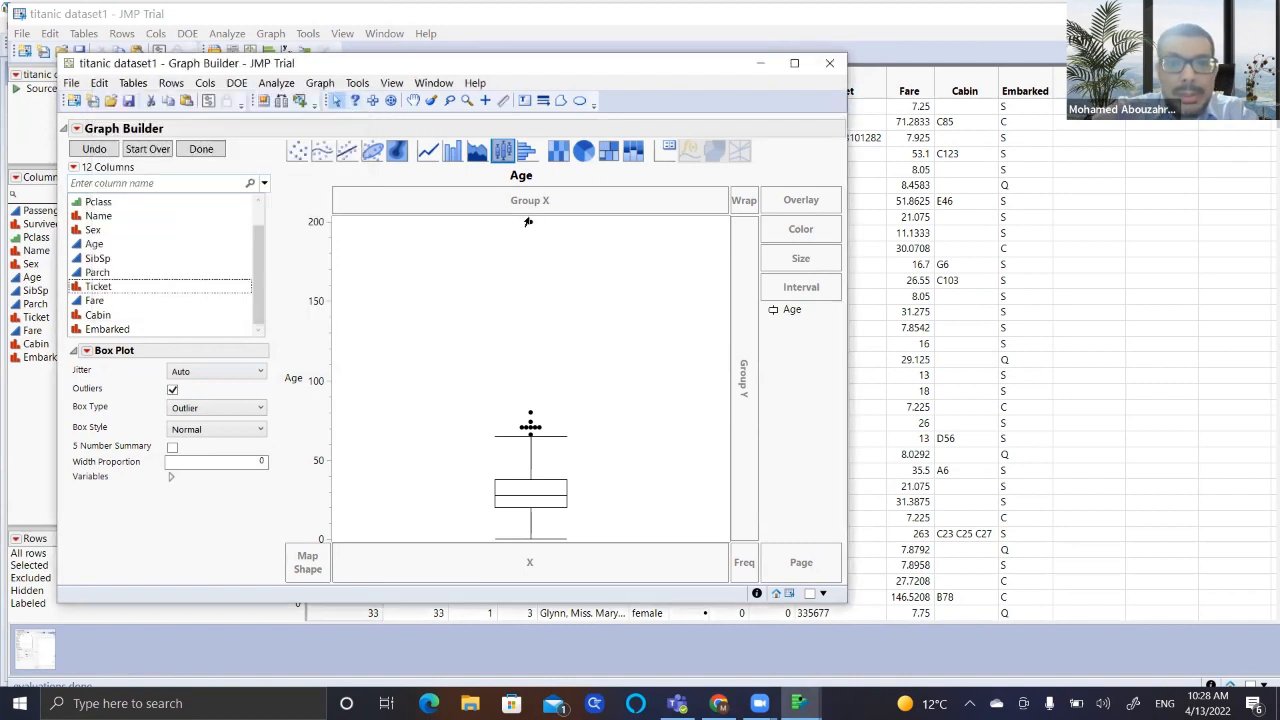
- Select the age-200 outlier in the box plot, set its row color to red and close Graph Builder
click(529, 224)
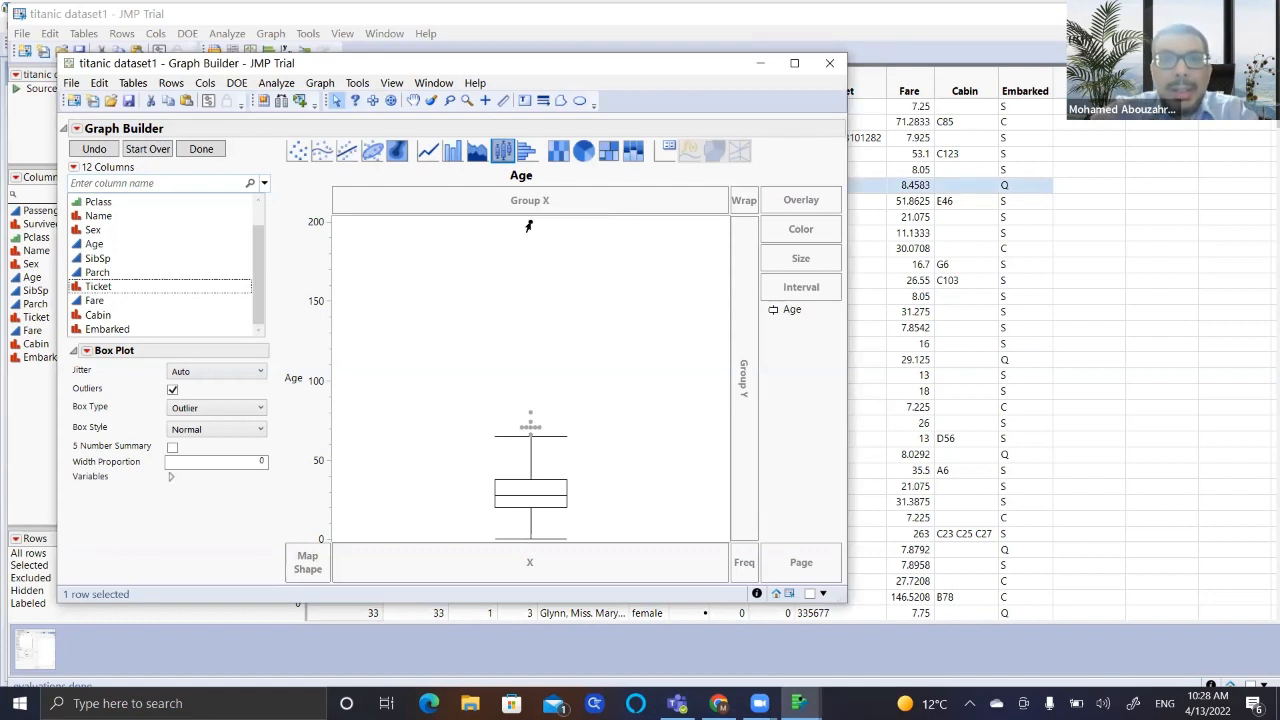
right_click(530, 224)
click(531, 224)
right_click(531, 223)
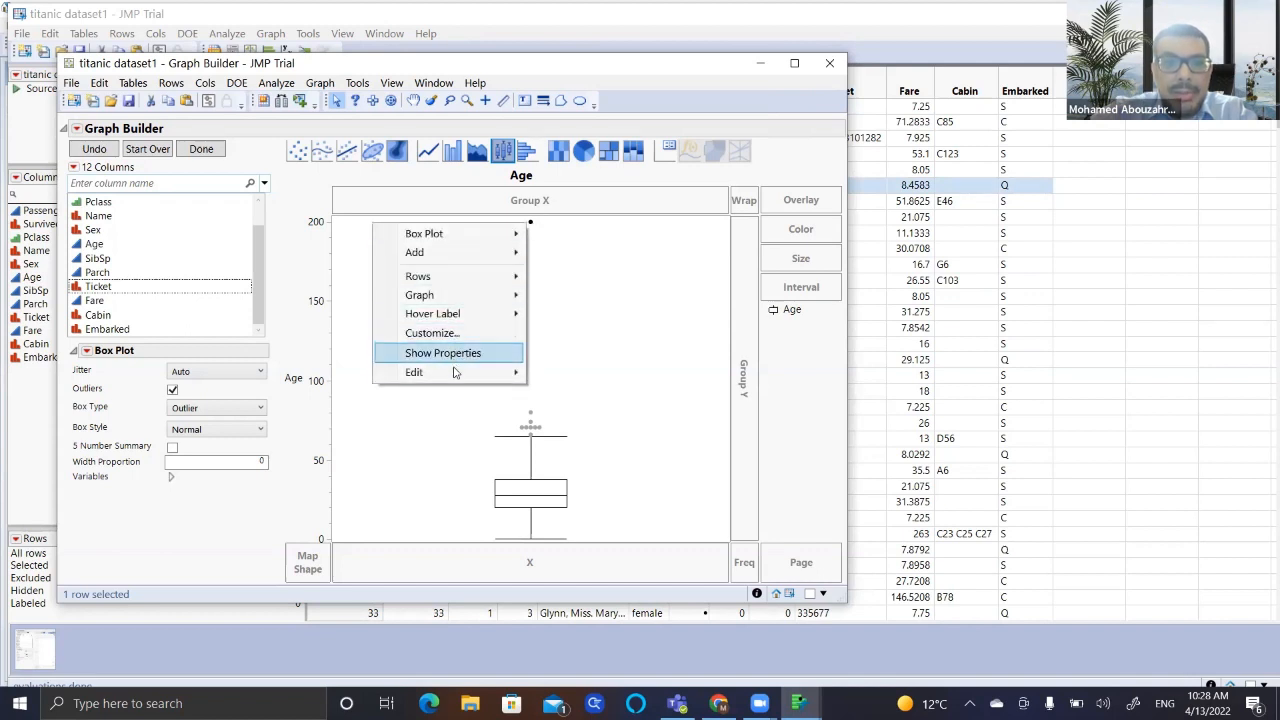
mouse_move(452, 380)
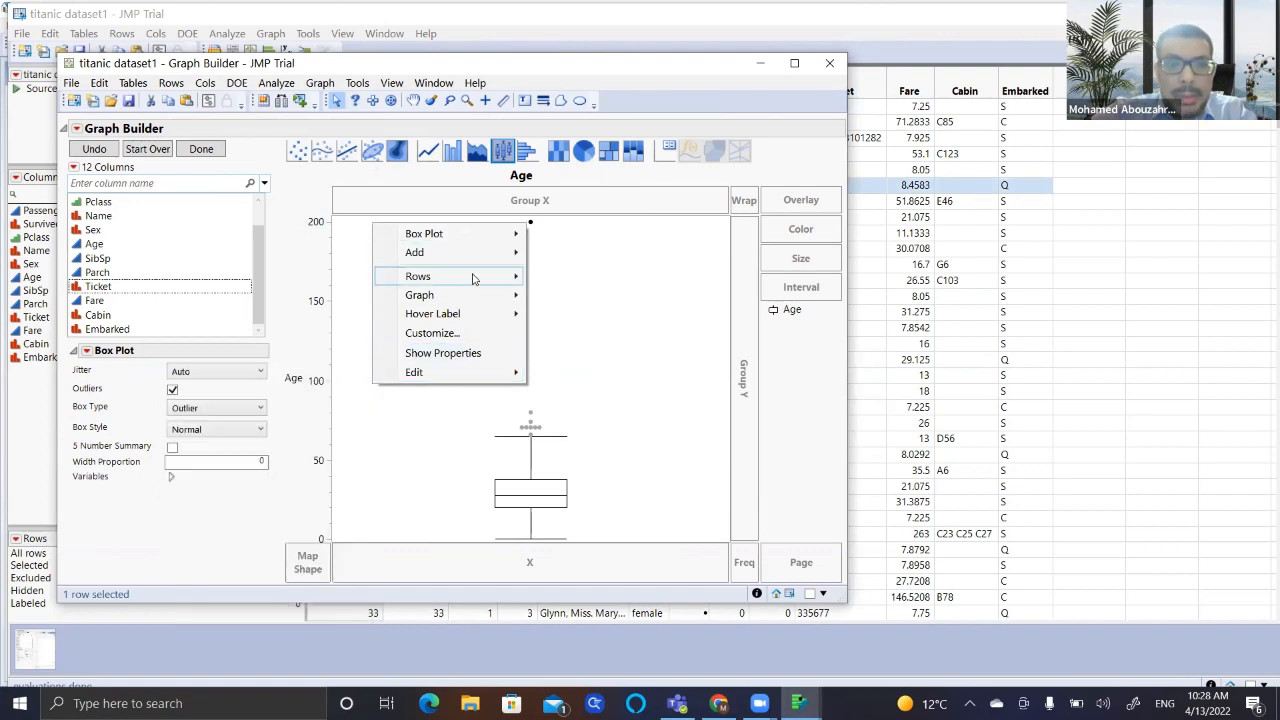
mouse_move(474, 277)
mouse_move(290, 286)
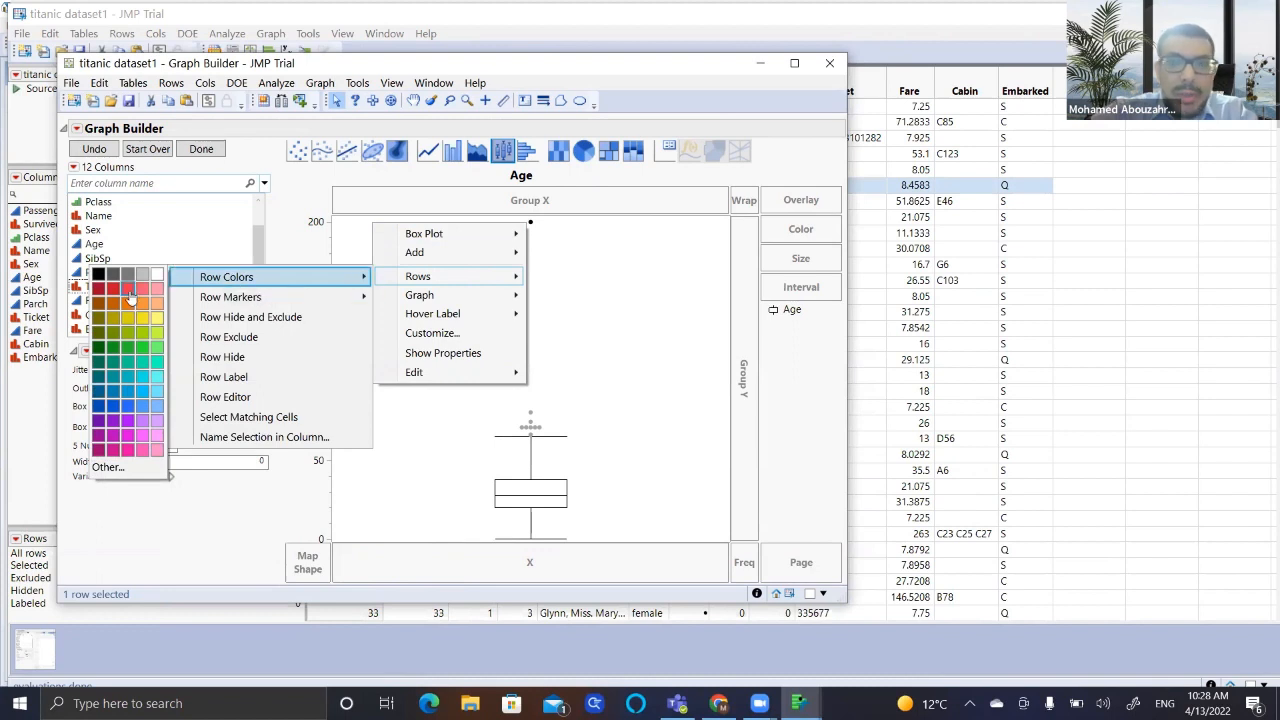
click(129, 293)
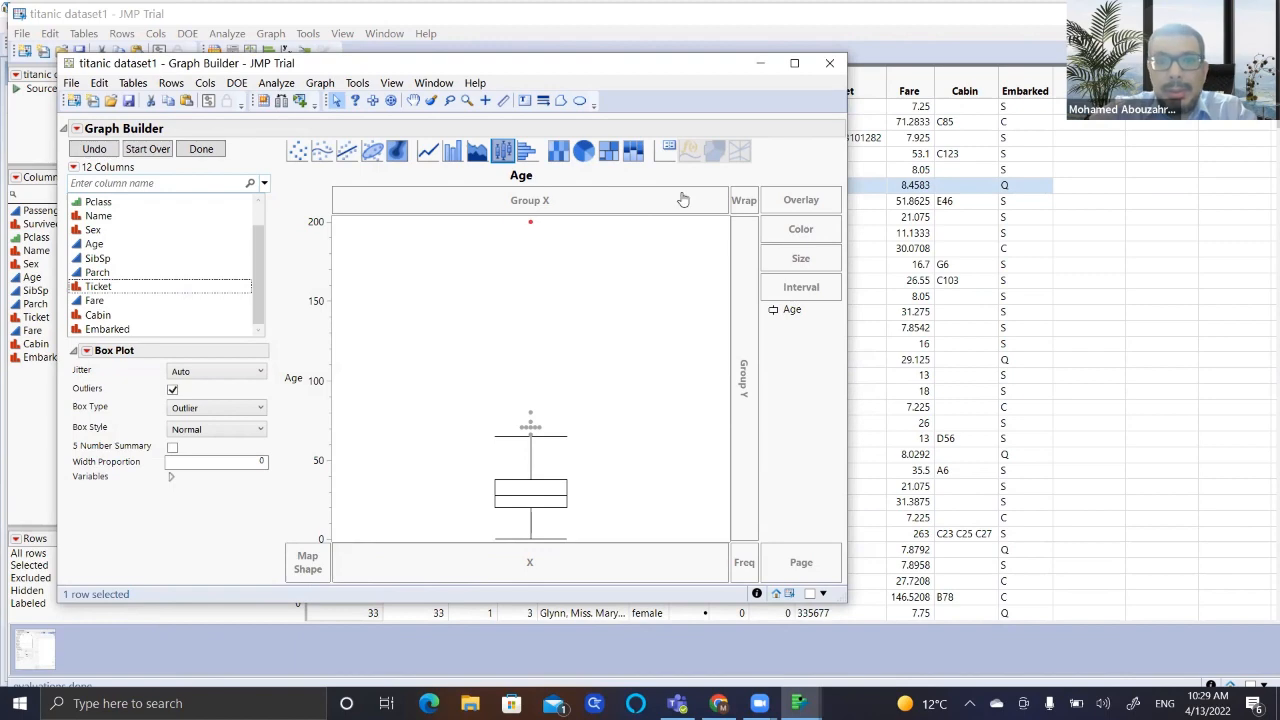
click(829, 63)
- Exclude row 6 from the analysis, and reverse the exclusion so the row is included again
drag(660, 148, 655, 148)
right_click(340, 190)
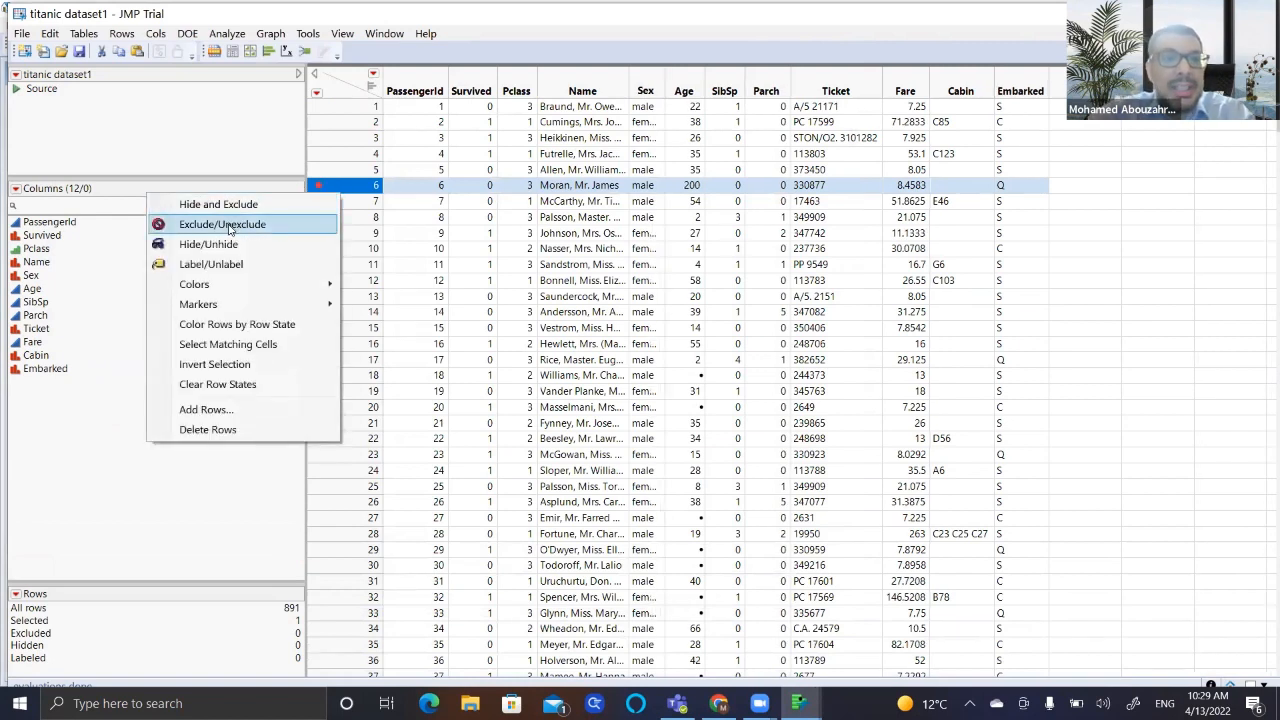
click(229, 226)
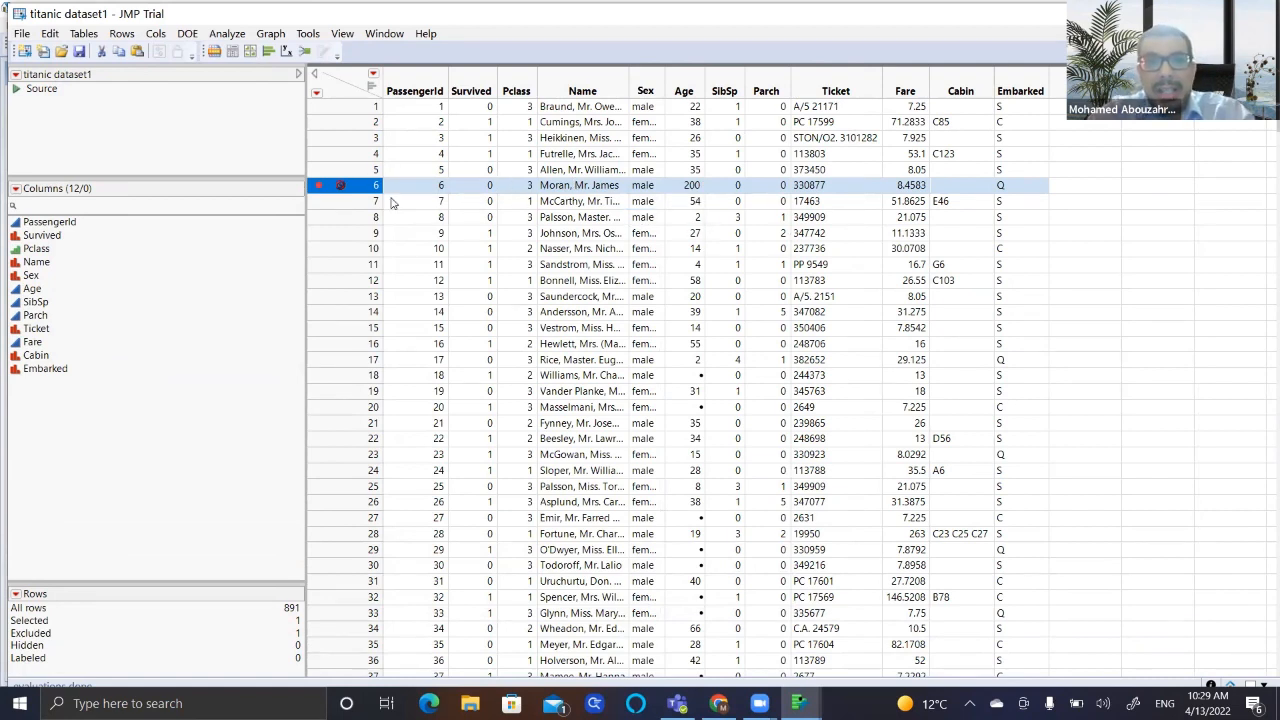
right_click(341, 194)
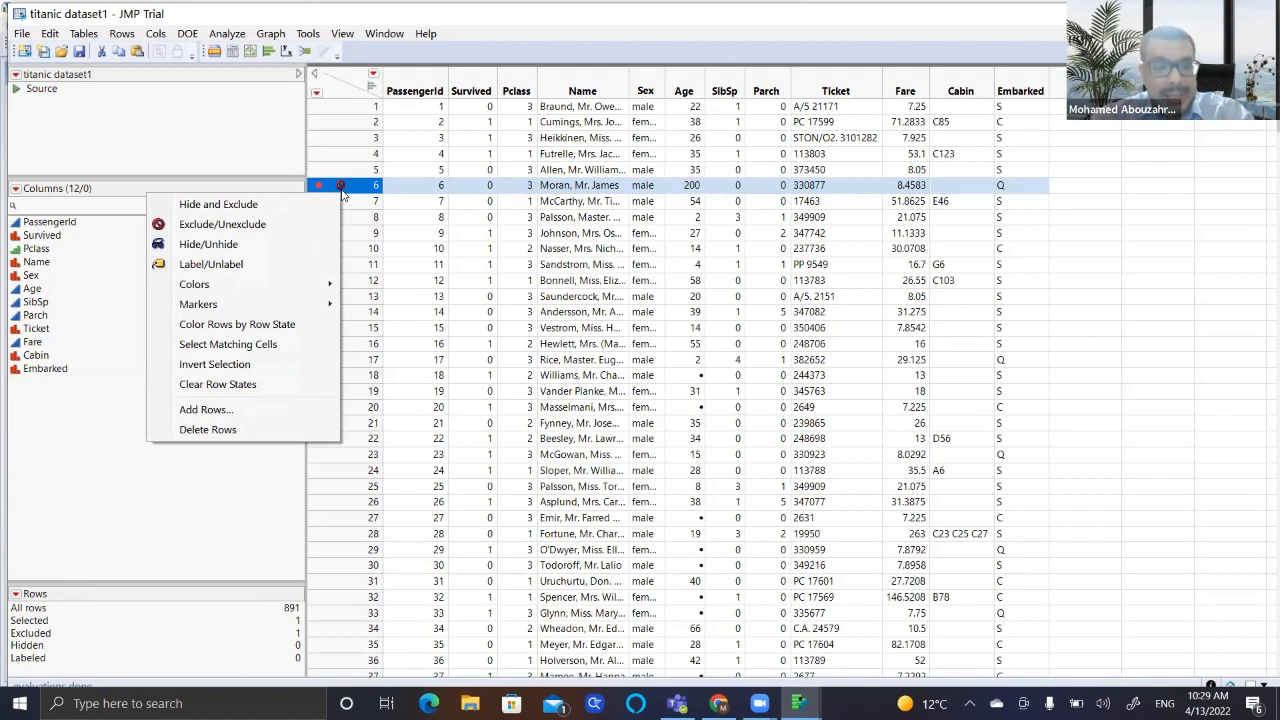
click(296, 226)
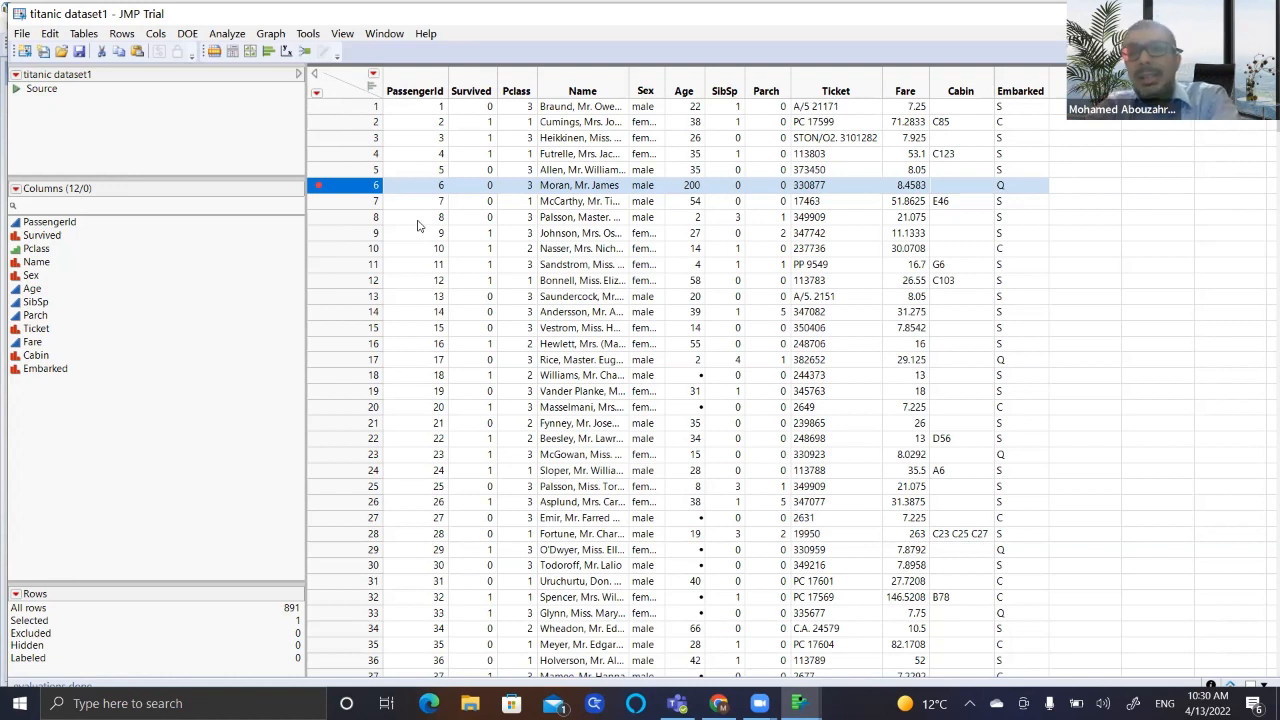
- Start a Distribution analysis and cast Survived and Pclass as Y columns
click(229, 34)
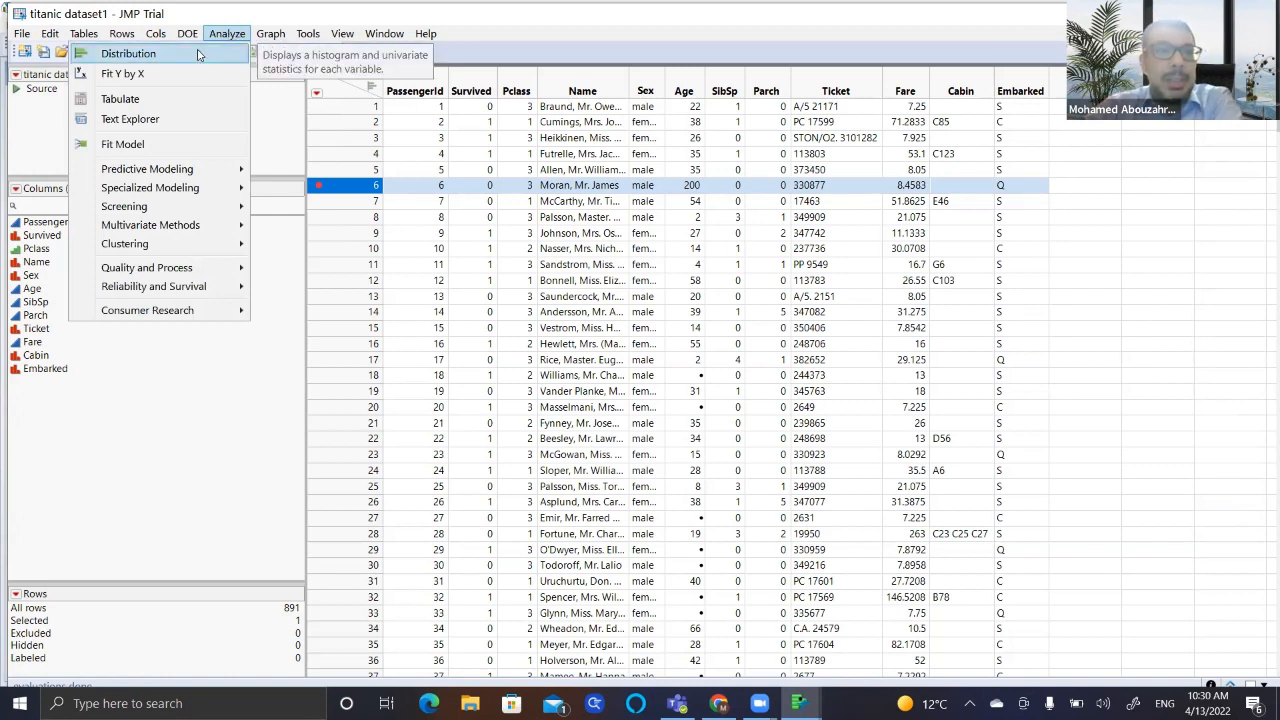
click(229, 53)
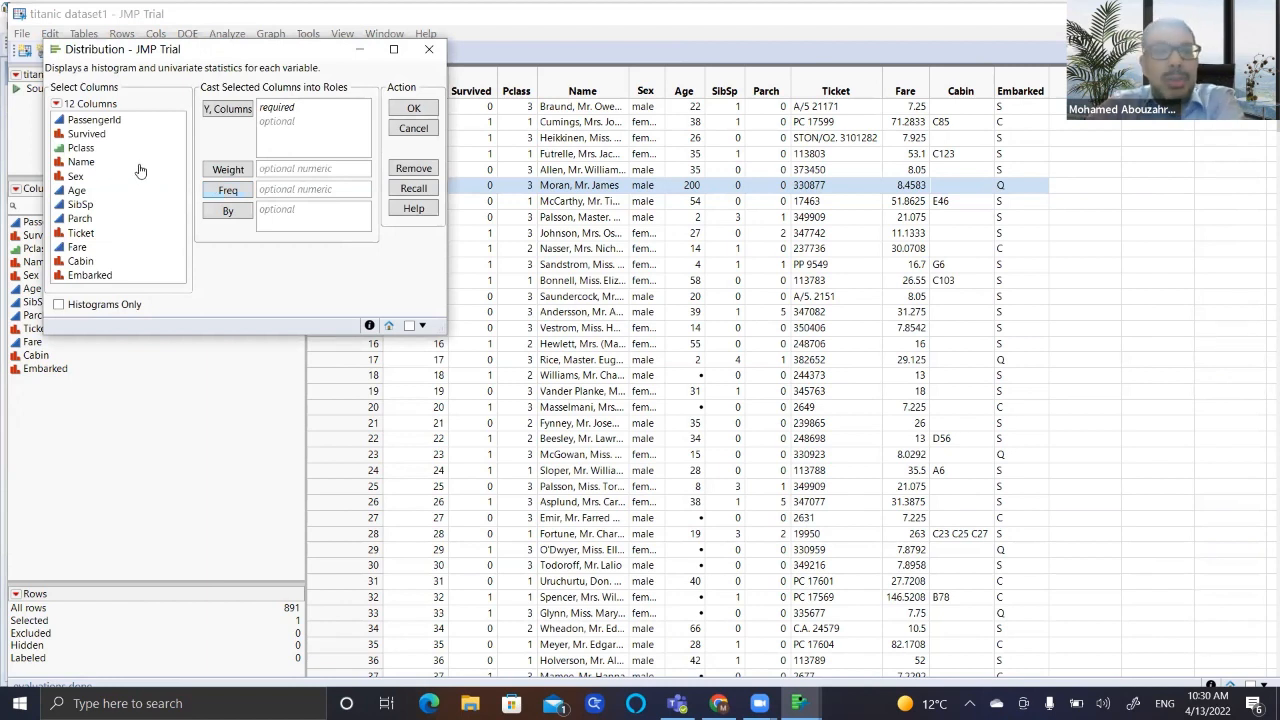
click(98, 134)
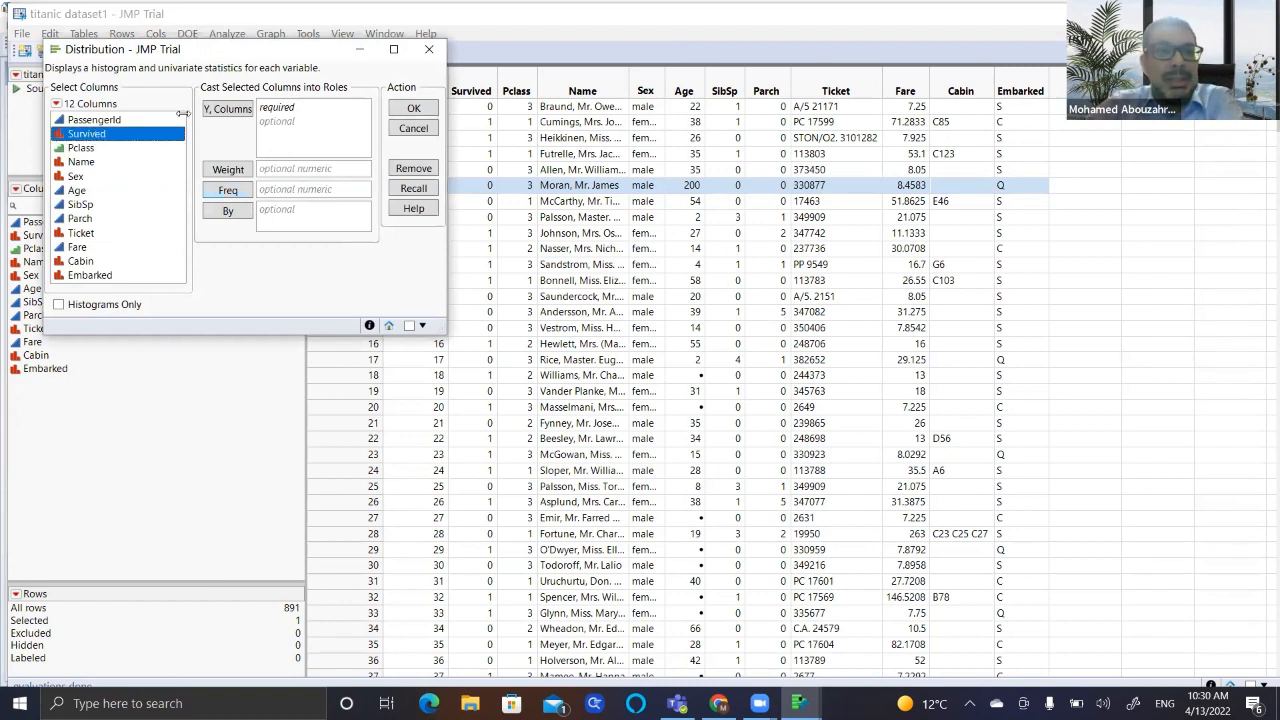
click(236, 109)
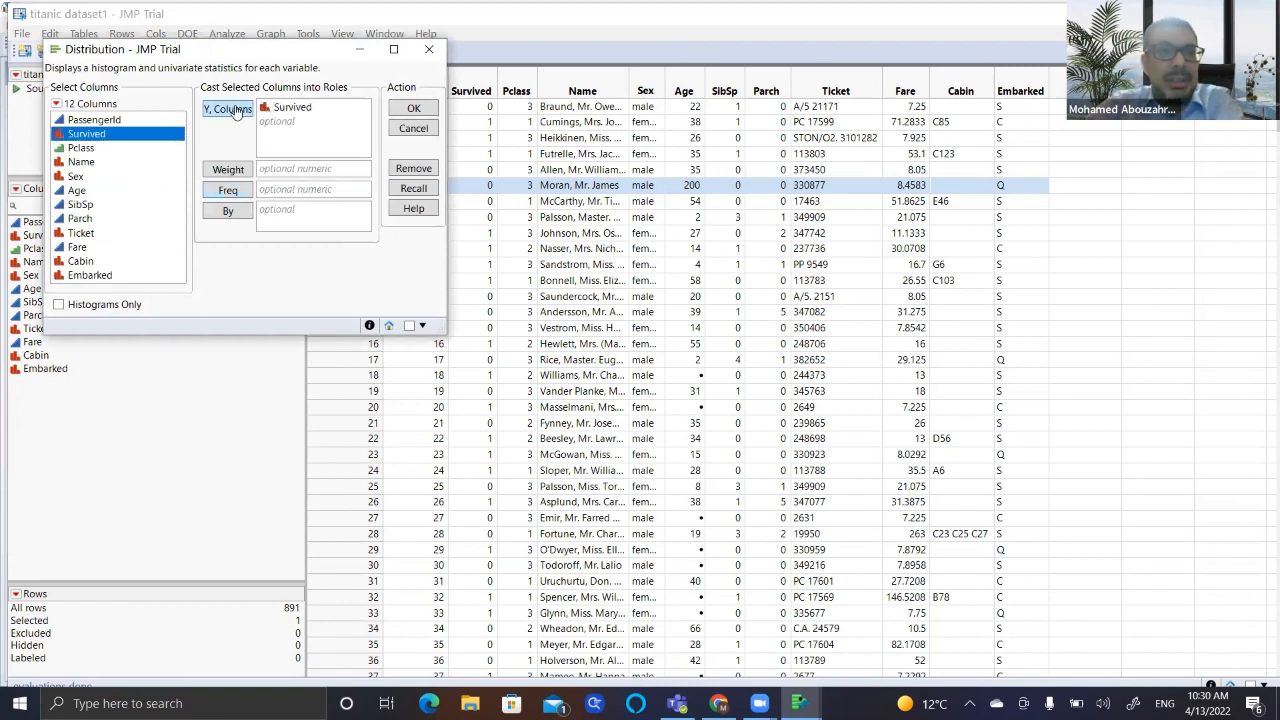
click(95, 150)
click(218, 114)
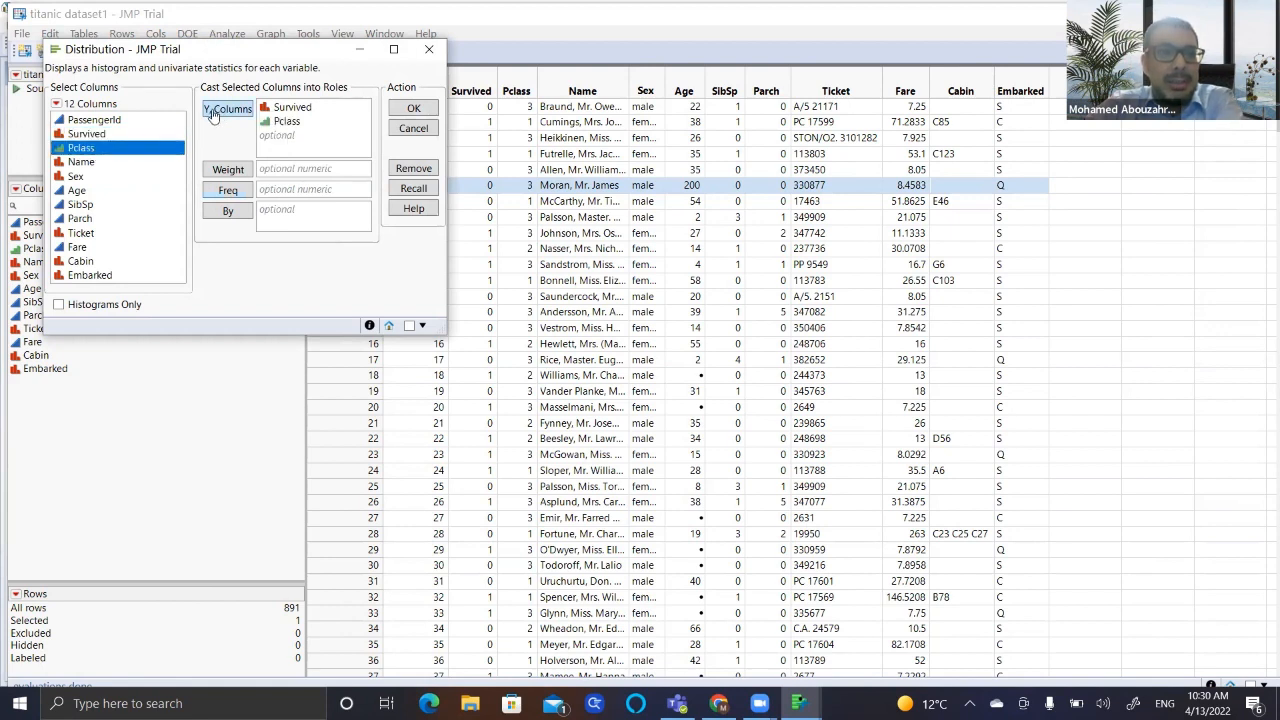
- Add Age, SibSp, Parch and Fare to the Distribution's Y columns and generate the report
click(80, 178)
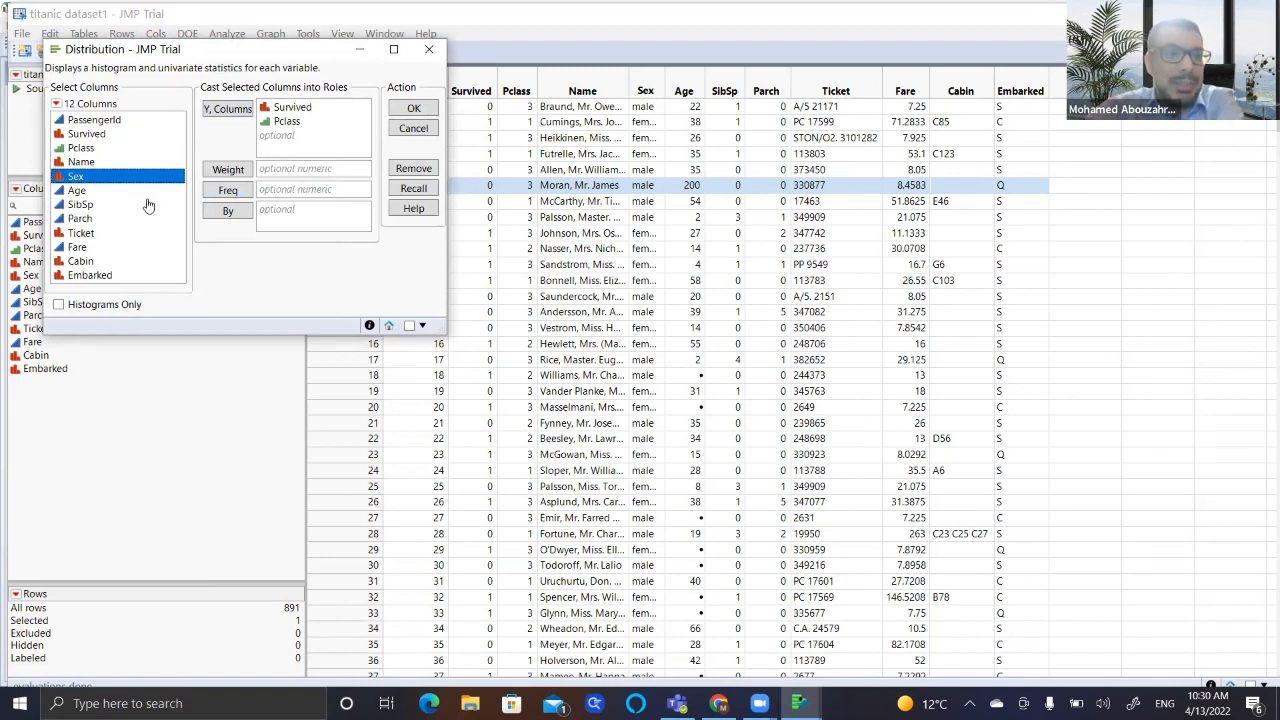
click(112, 204)
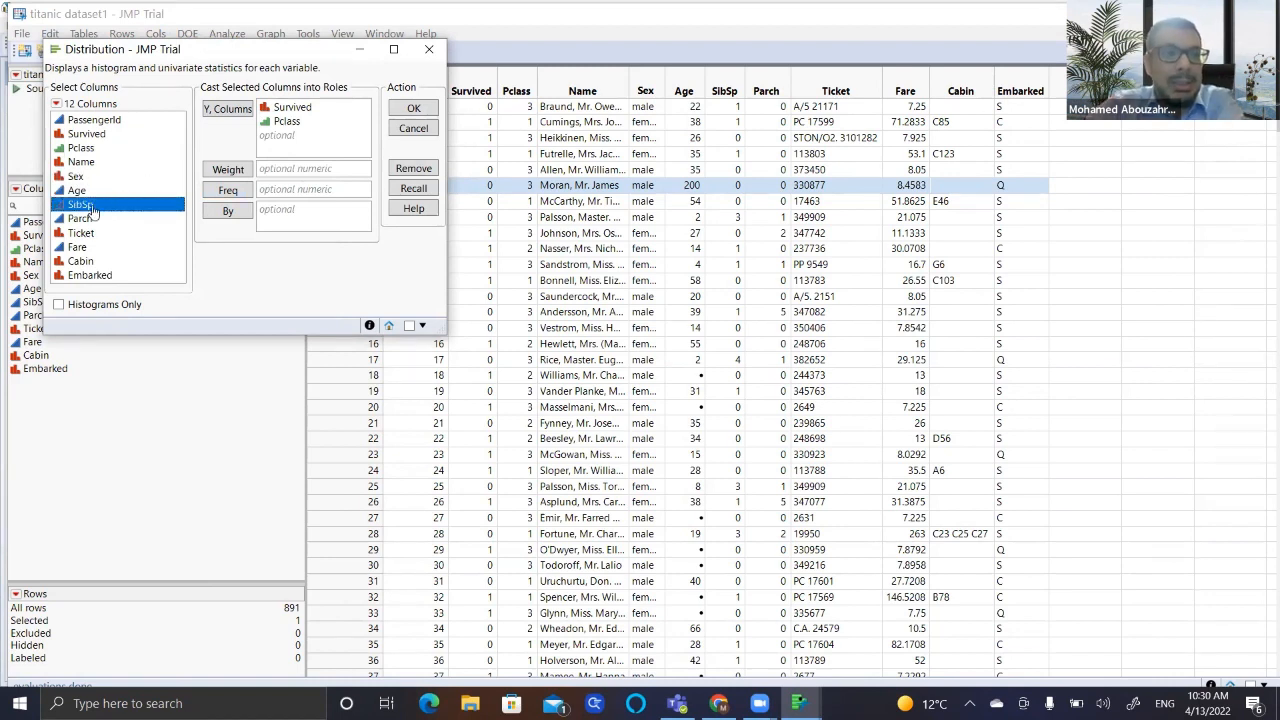
click(86, 191)
click(224, 110)
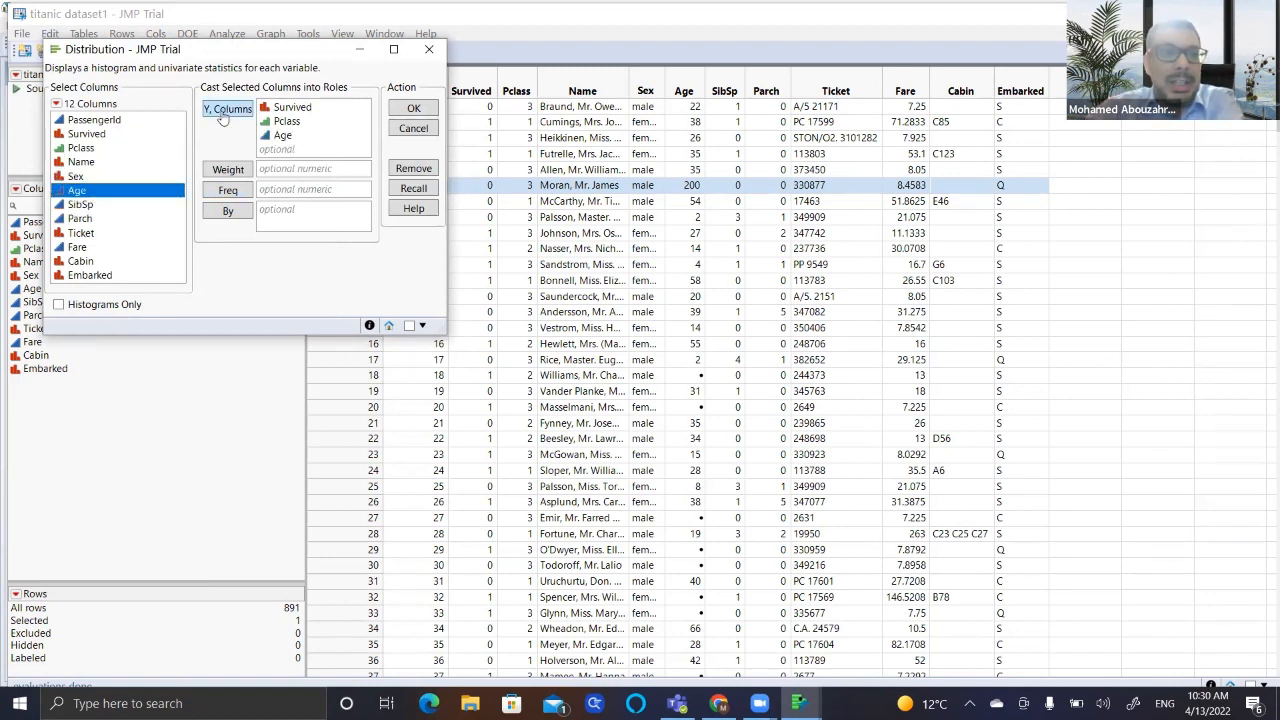
click(100, 205)
click(224, 110)
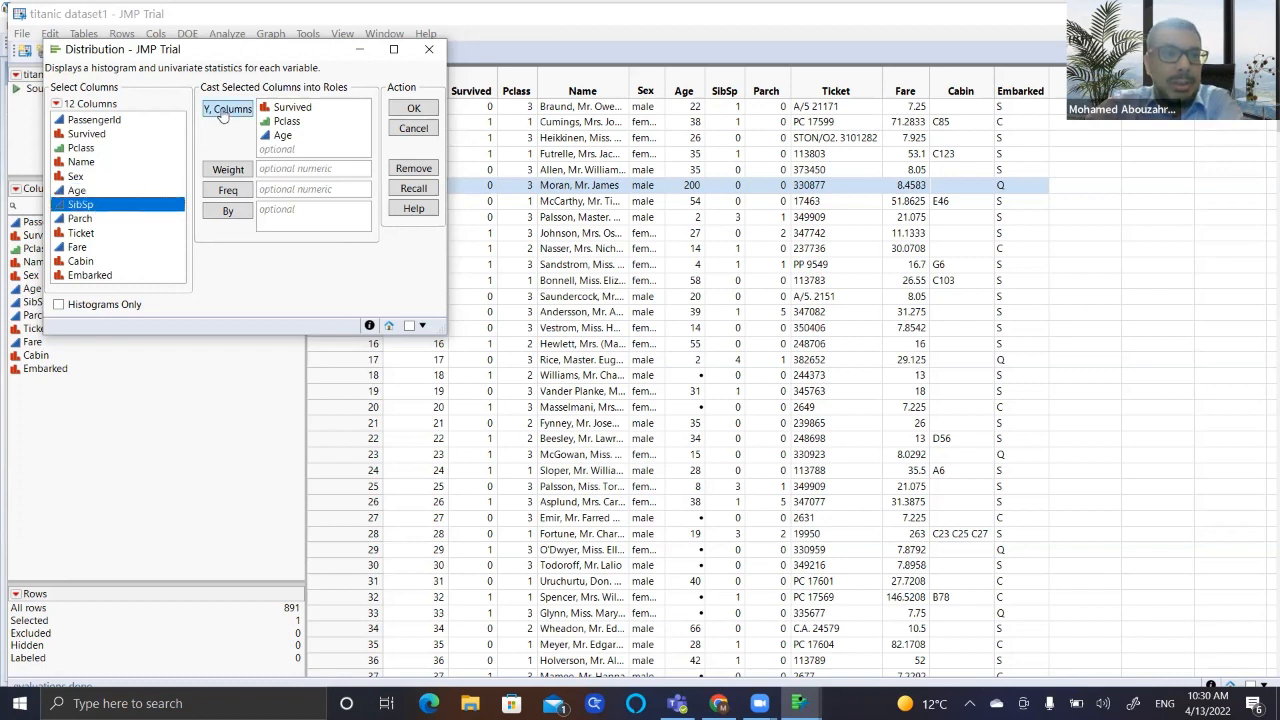
click(92, 218)
click(224, 112)
click(80, 247)
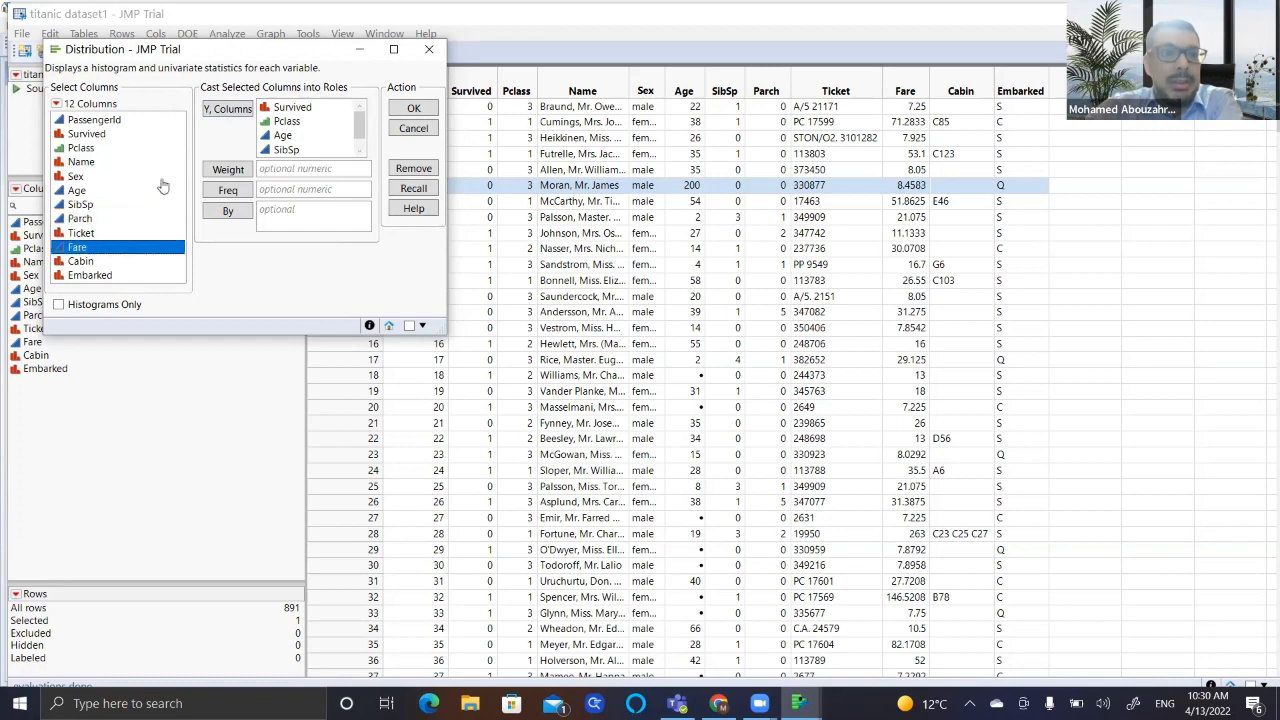
click(224, 110)
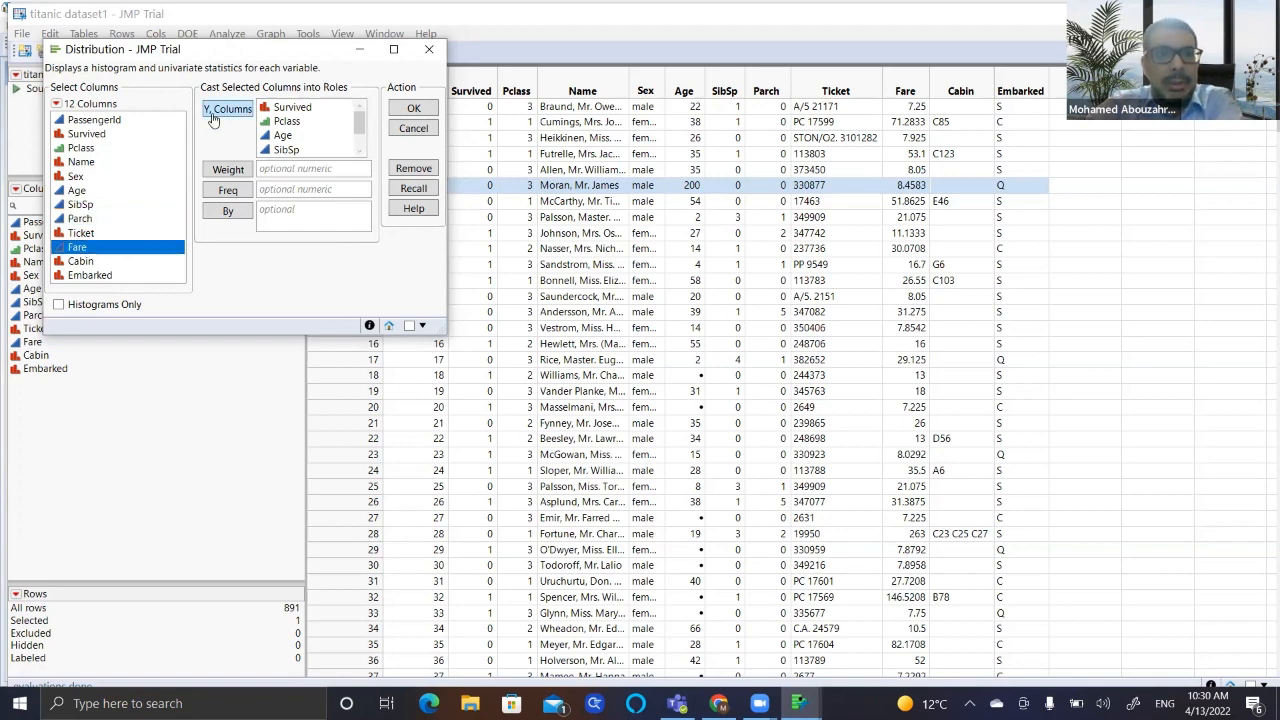
click(413, 108)
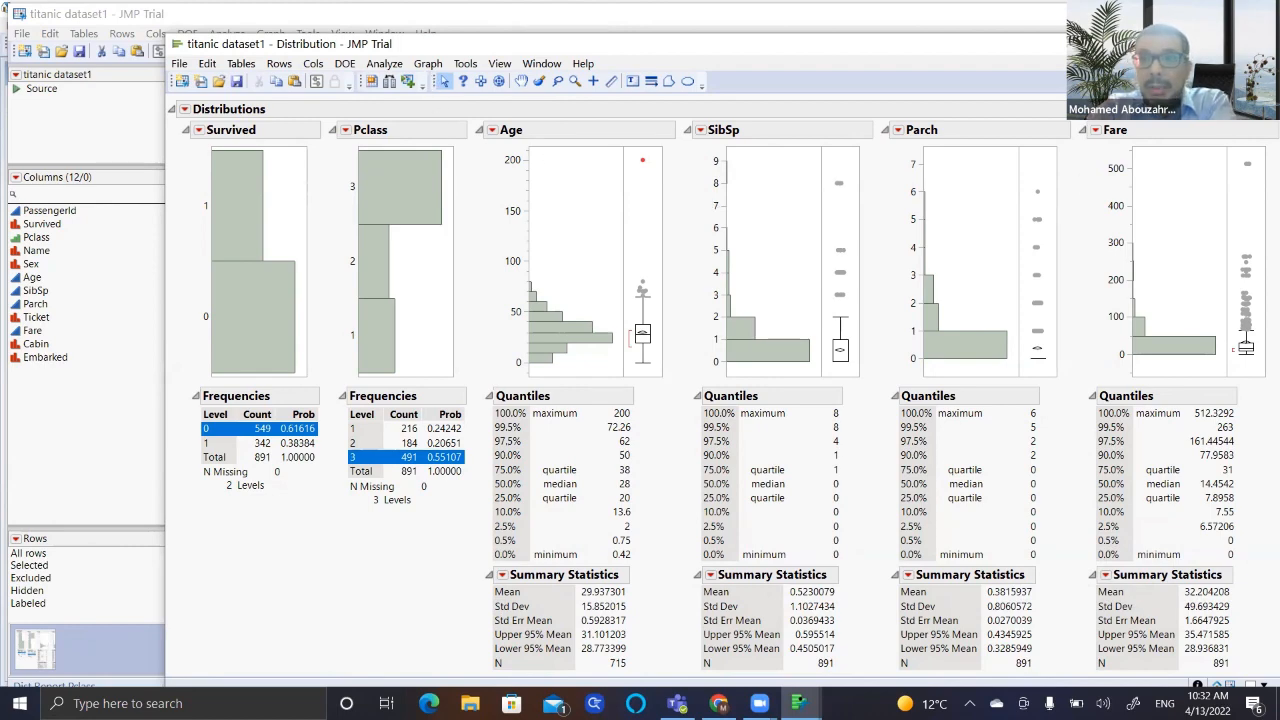
- Return to the titanic data table, start a Fit Y by X analysis and assign Survived as the Y response
click(249, 21)
click(215, 34)
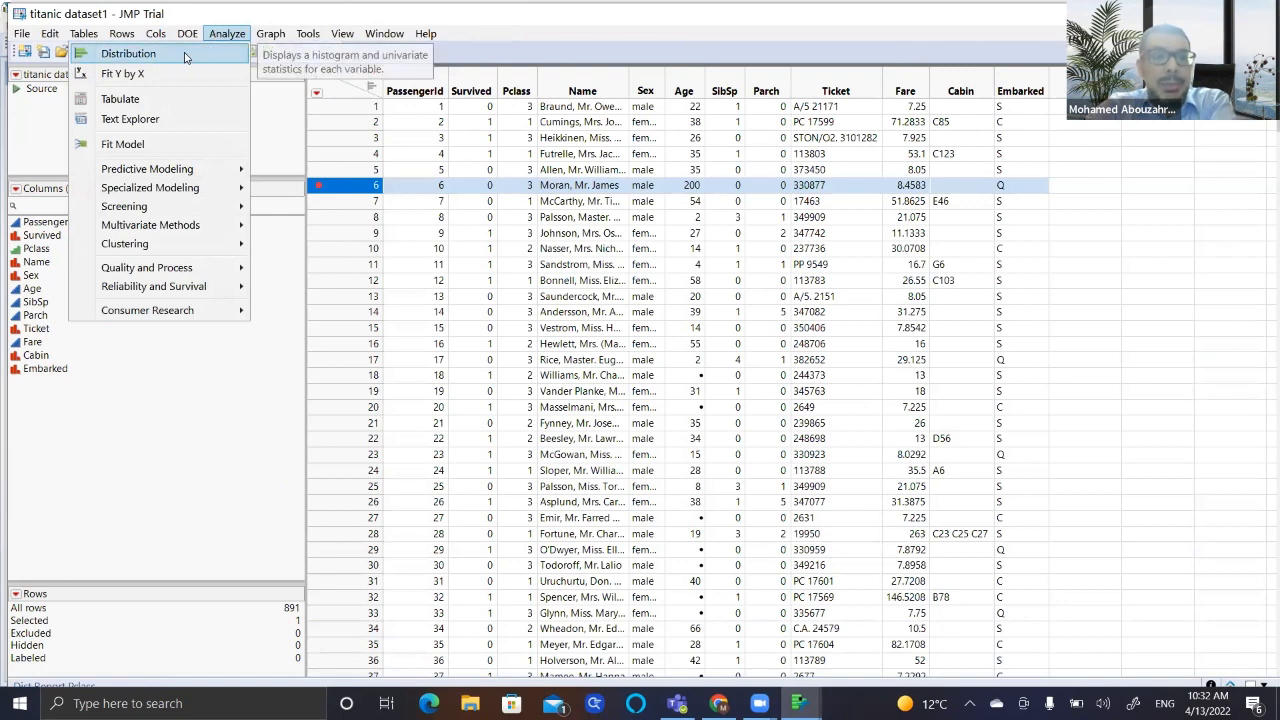
click(643, 235)
click(643, 235)
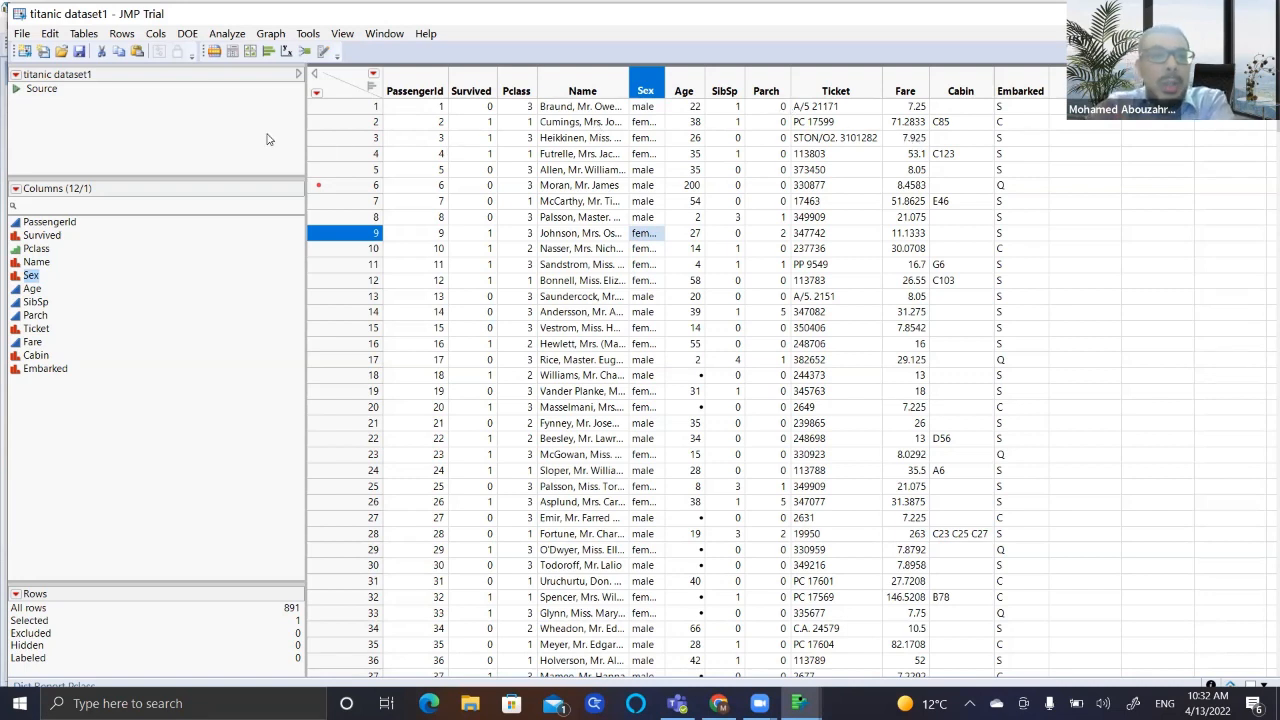
click(224, 36)
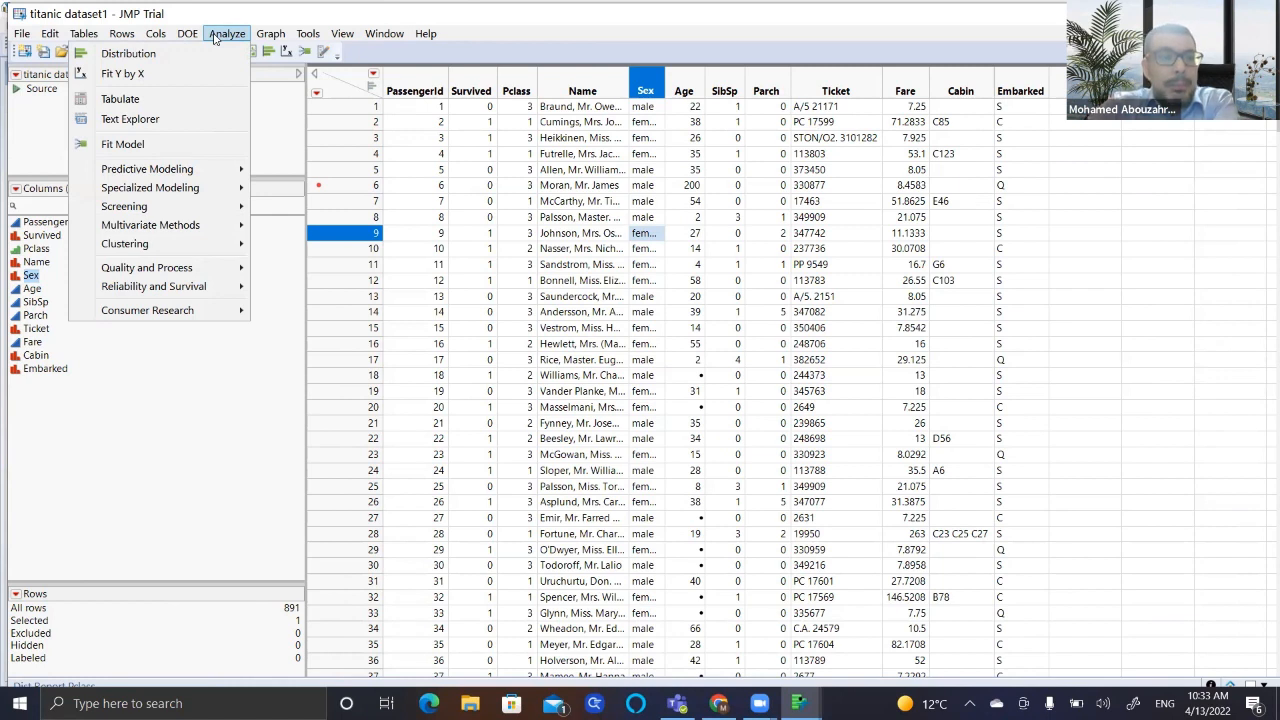
click(170, 80)
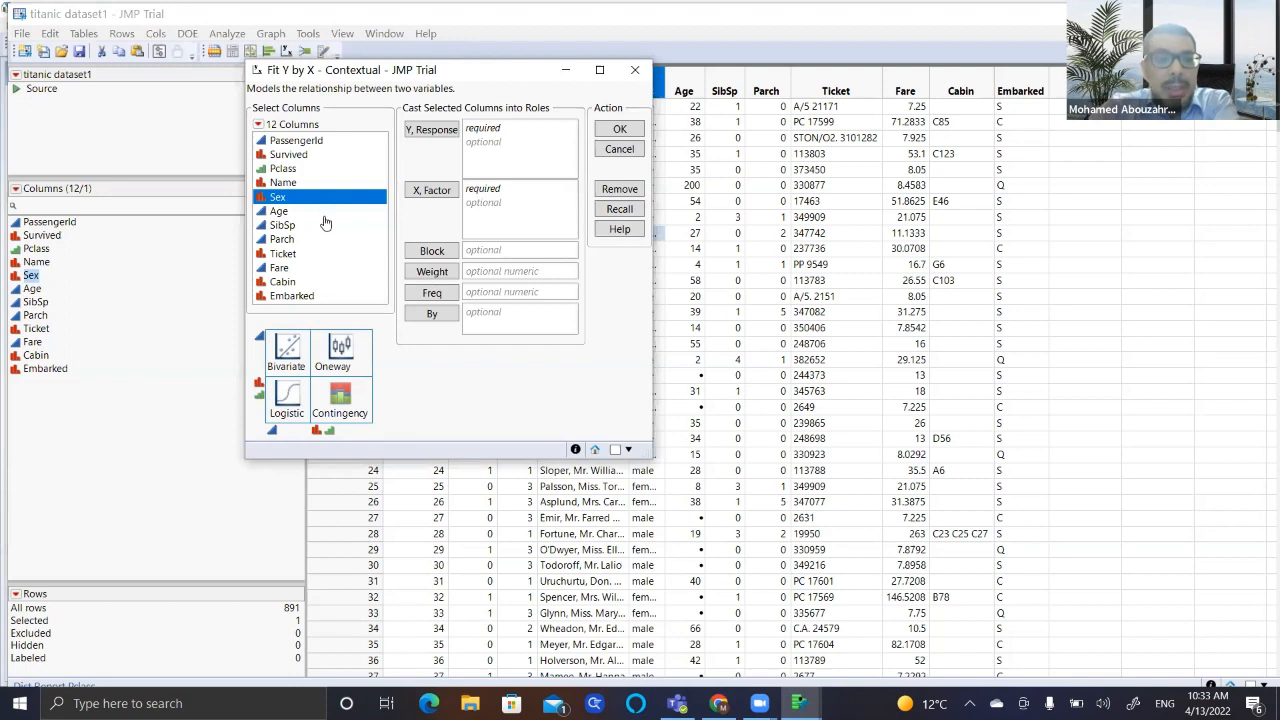
click(303, 156)
click(428, 132)
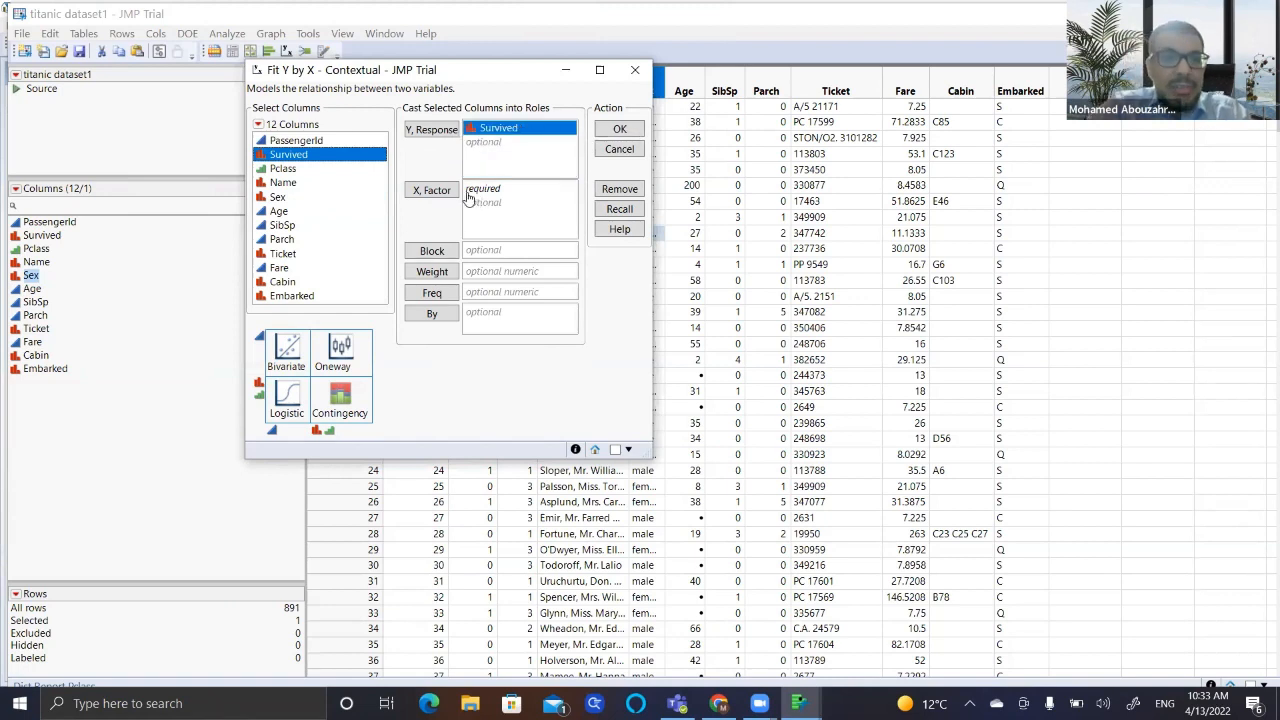
- Assign Pclass, Sex, Age, SibSp, Parch and Fare as X factors and run the Fit Y by X analysis
mouse_move(287, 169)
mouse_down()
mouse_move(421, 193)
mouse_move(519, 192)
mouse_up()
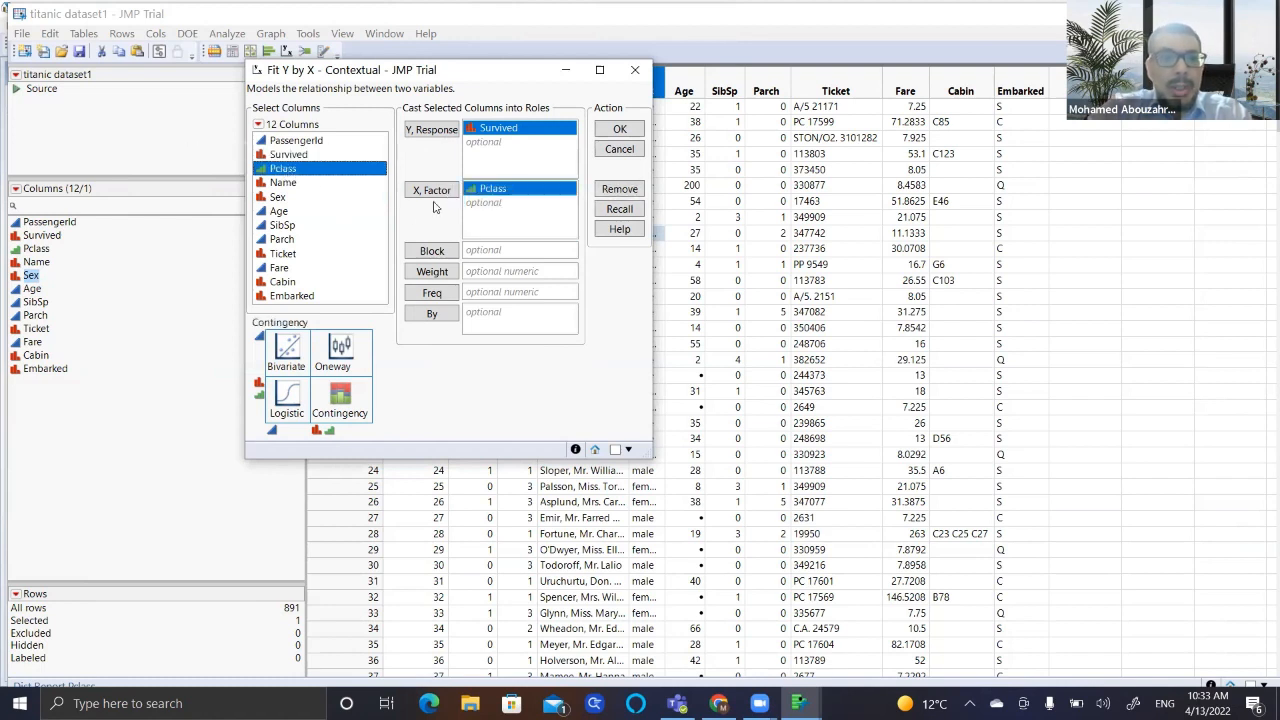
click(279, 199)
mouse_move(280, 203)
mouse_down()
mouse_move(490, 232)
mouse_move(495, 220)
mouse_up()
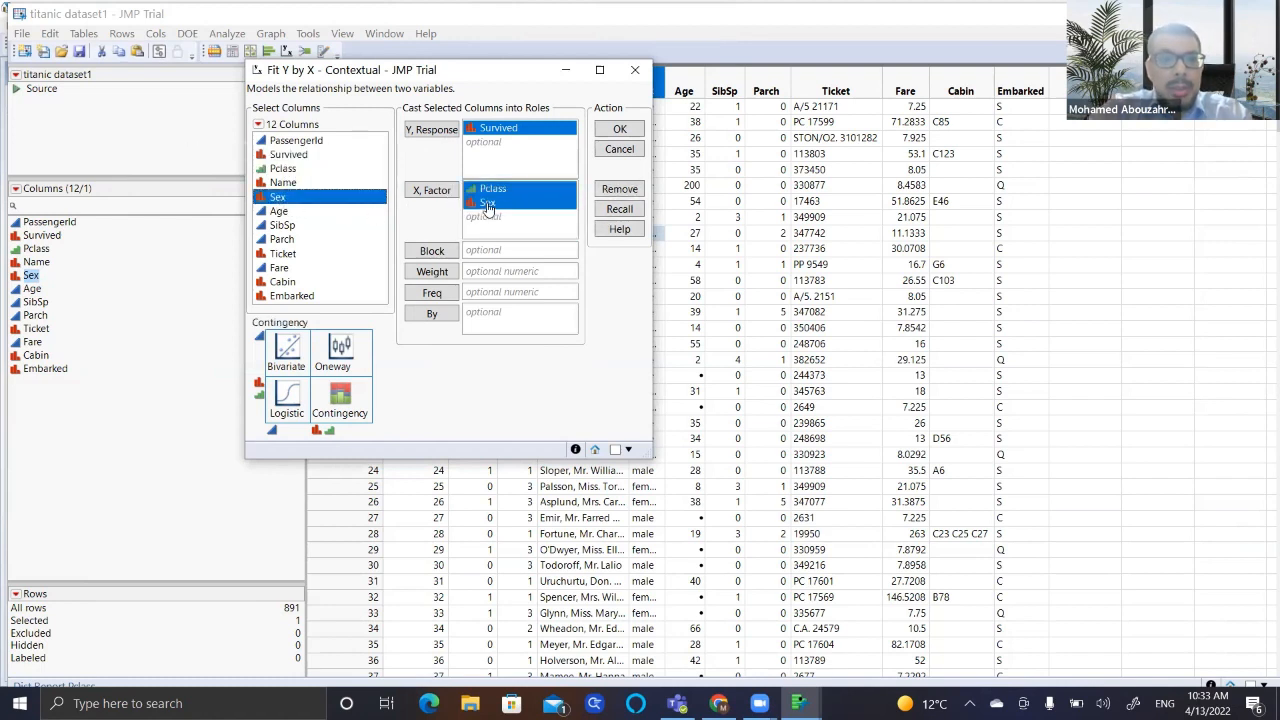
mouse_move(281, 212)
mouse_down()
mouse_move(460, 205)
mouse_move(491, 219)
mouse_up()
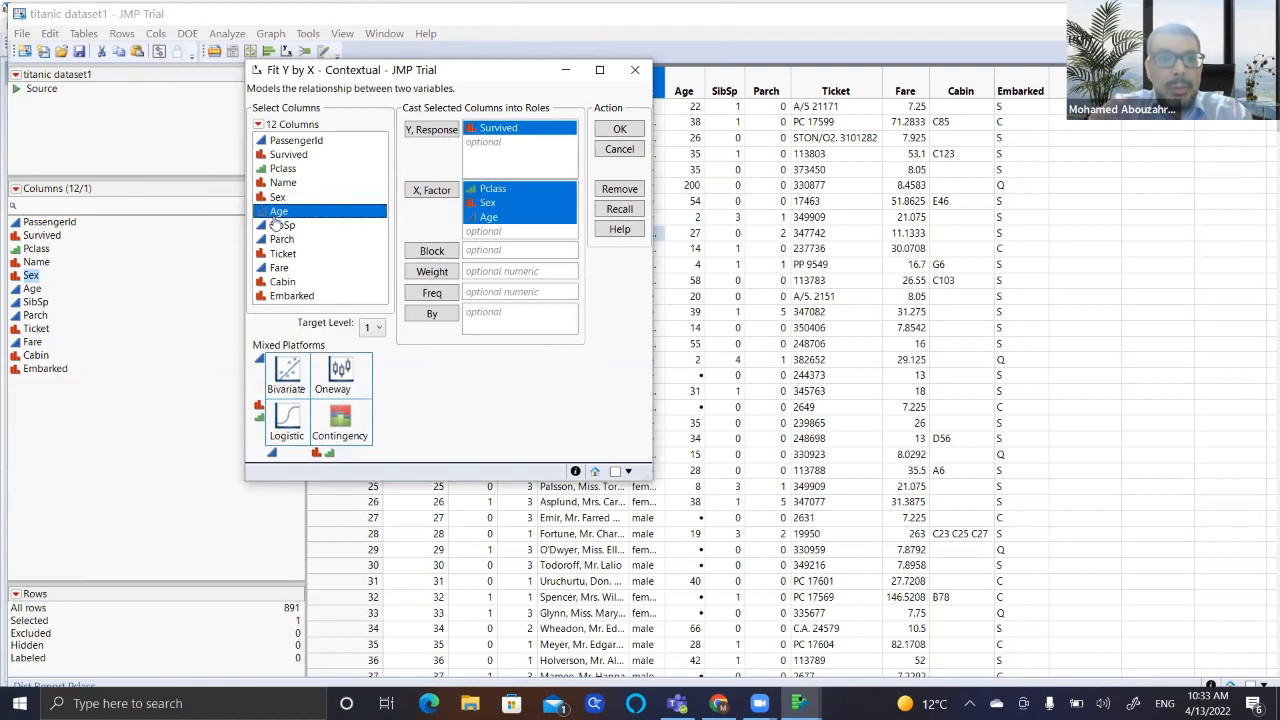
drag(272, 226, 495, 230)
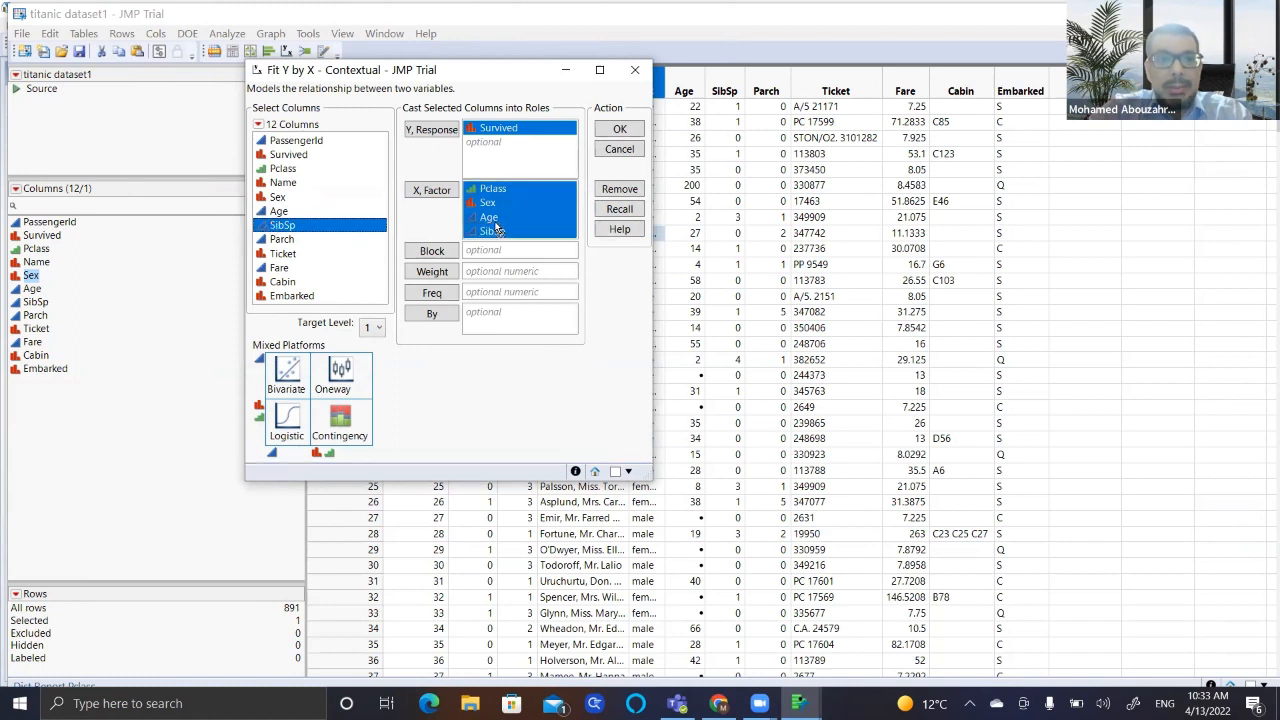
click(285, 240)
drag(290, 246, 528, 244)
drag(283, 268, 500, 232)
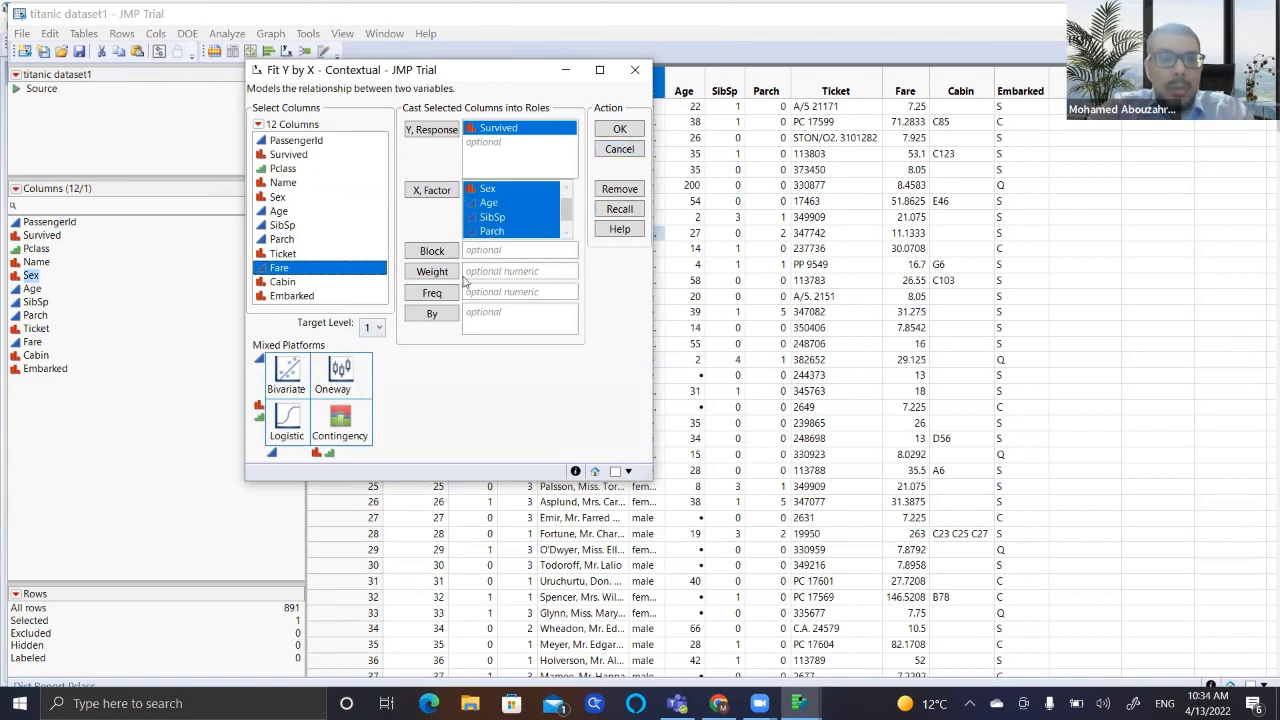
click(620, 130)
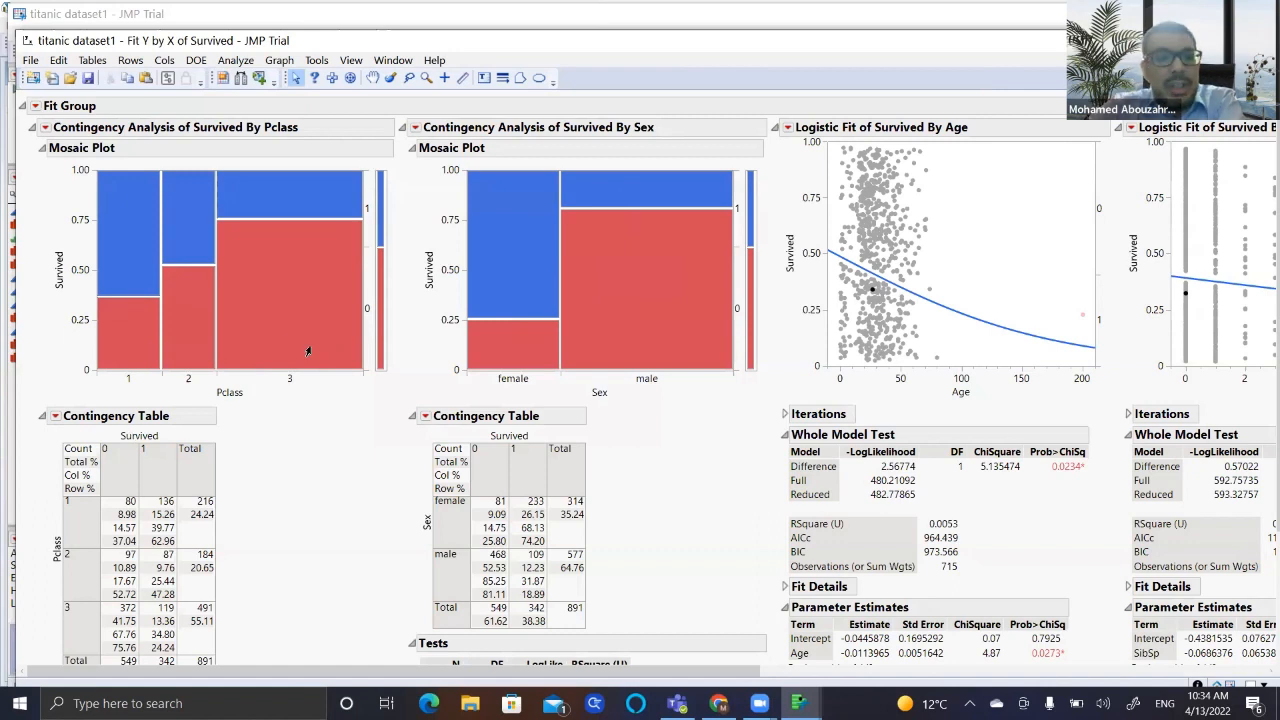
- Examine the mosaic plots of Survived by Pclass and Sex and the logistic fits by Age, SibSp, Parch and Fare, and leave the report
mouse_move(308, 351)
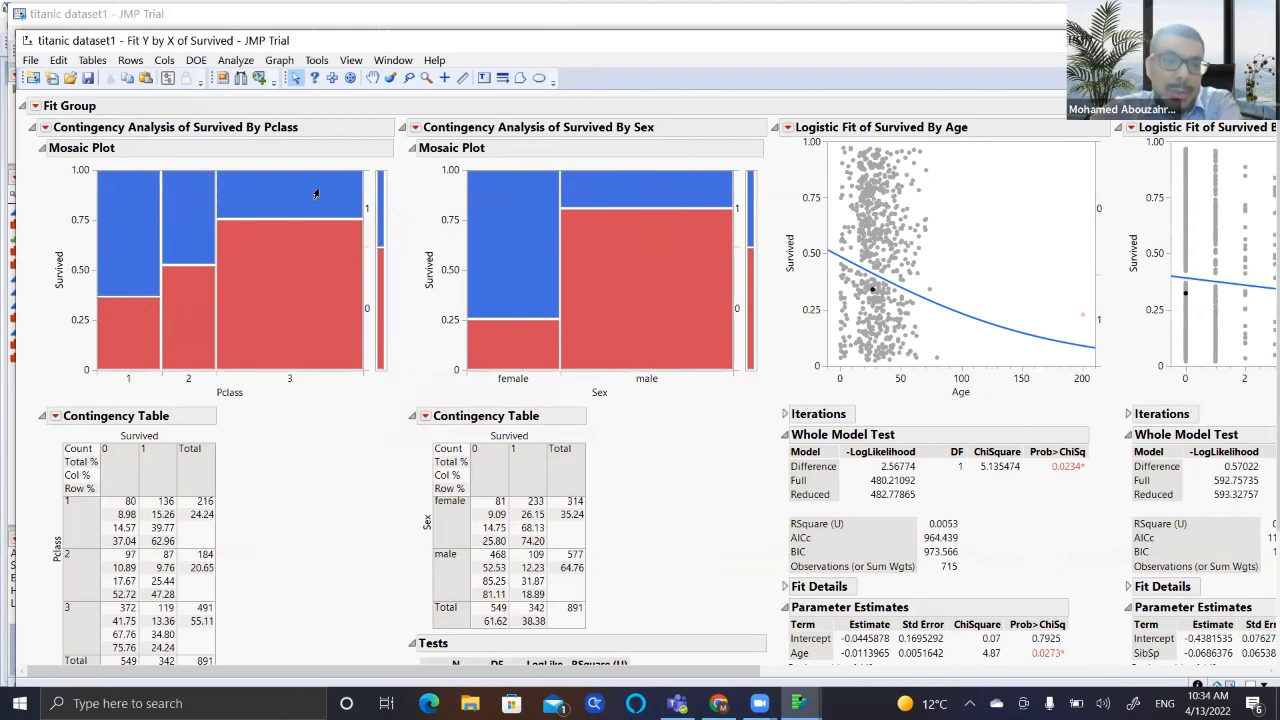
mouse_move(315, 194)
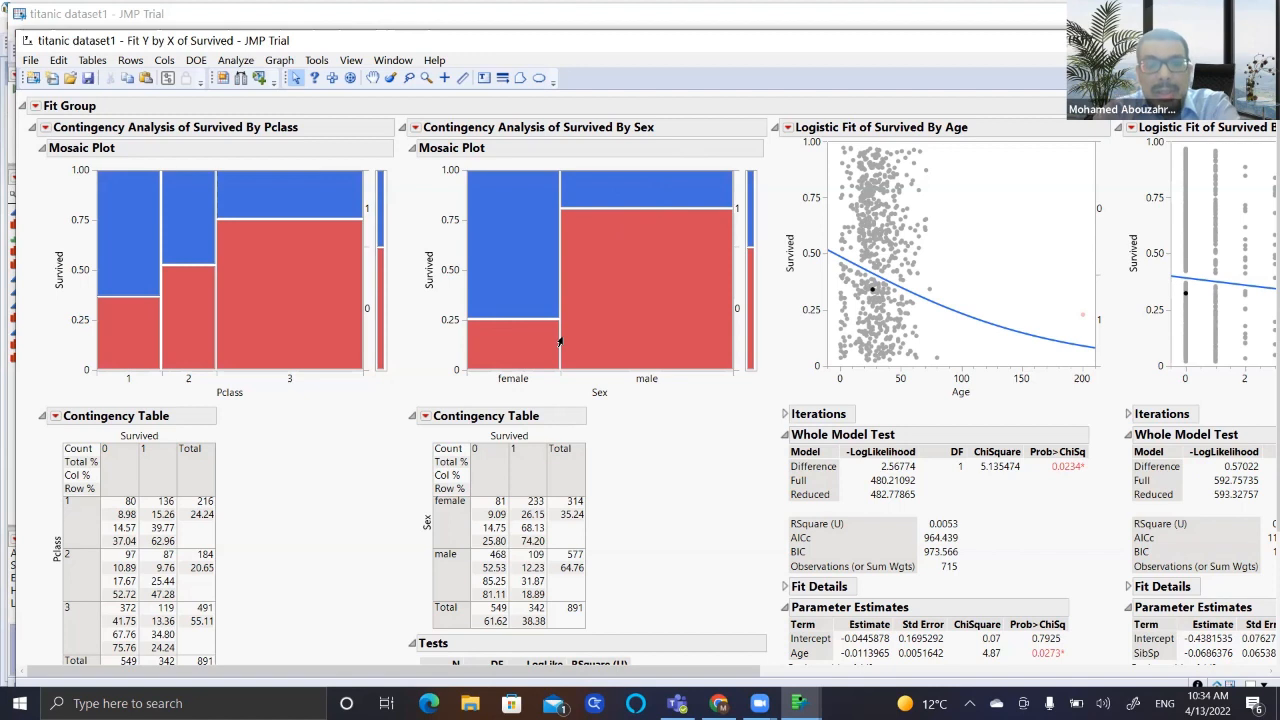
mouse_move(560, 342)
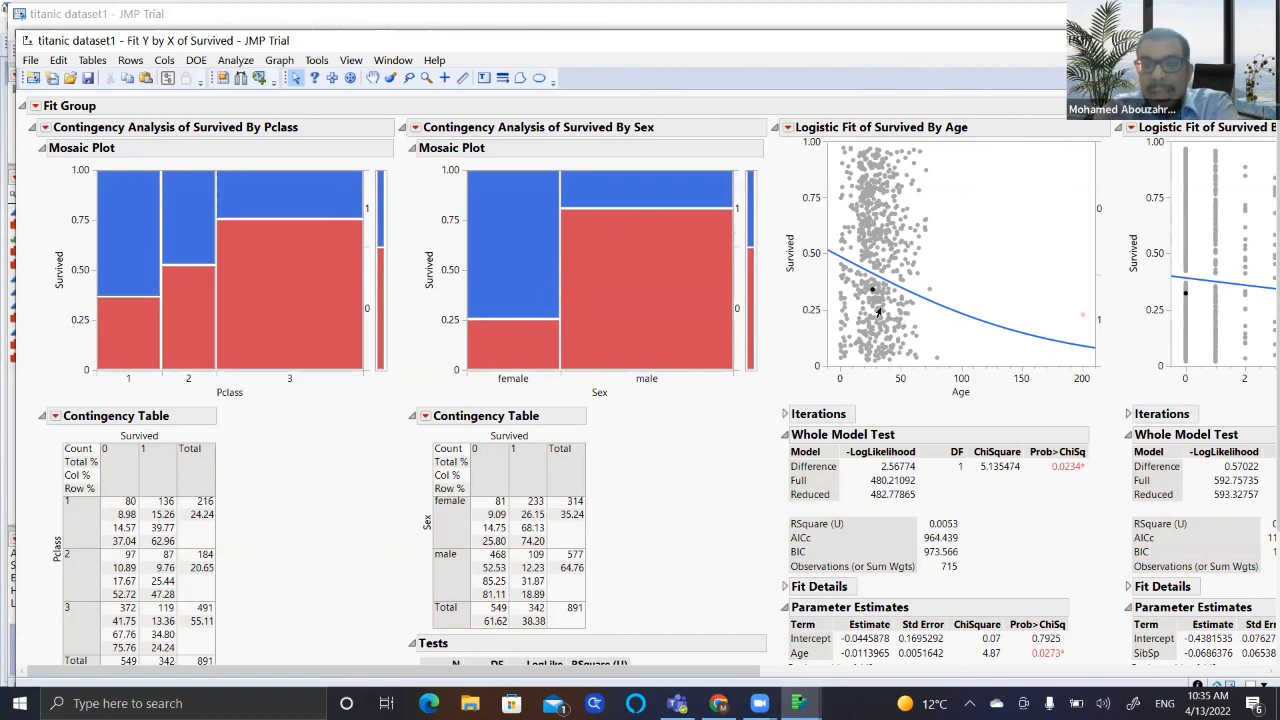
mouse_move(878, 313)
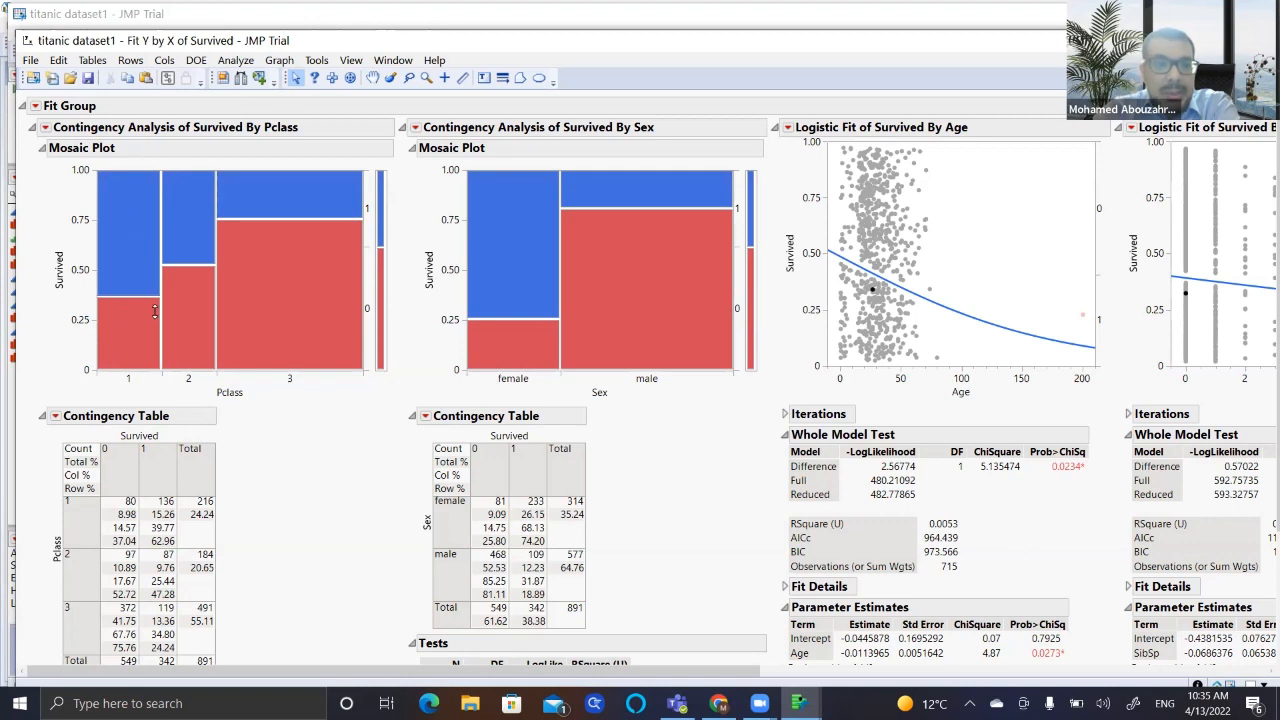
mouse_move(237, 254)
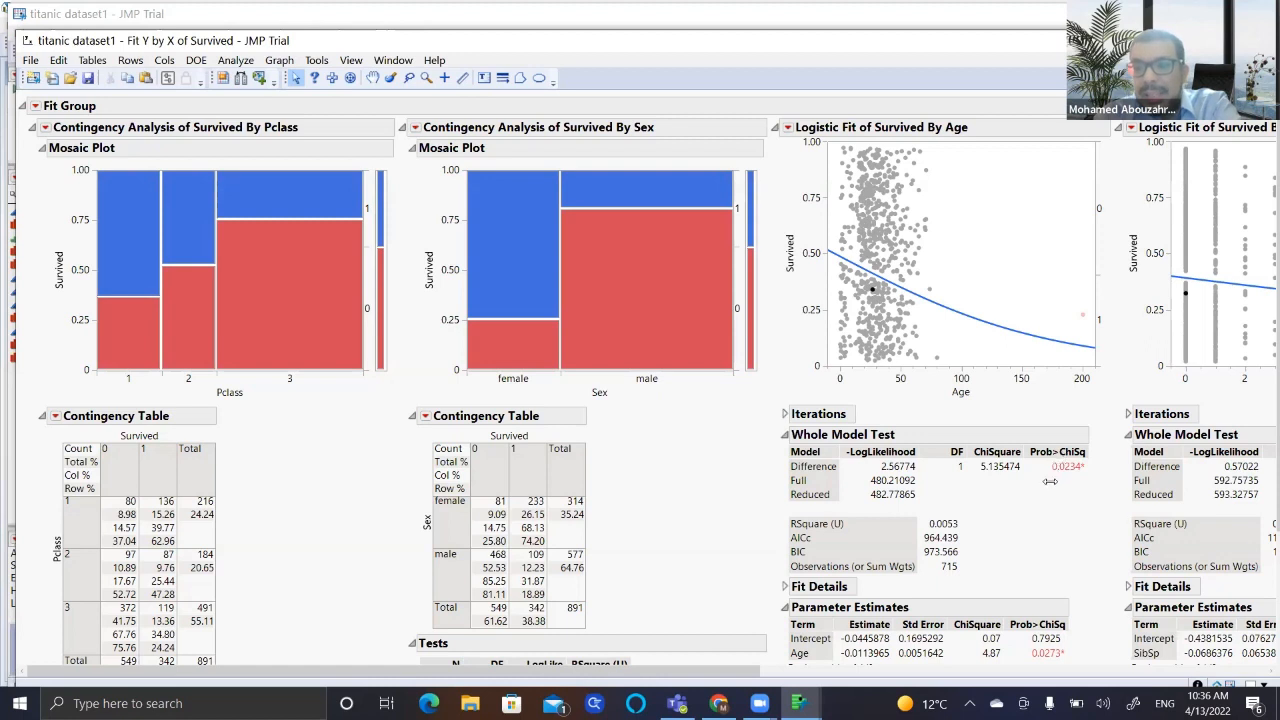
mouse_move(1069, 470)
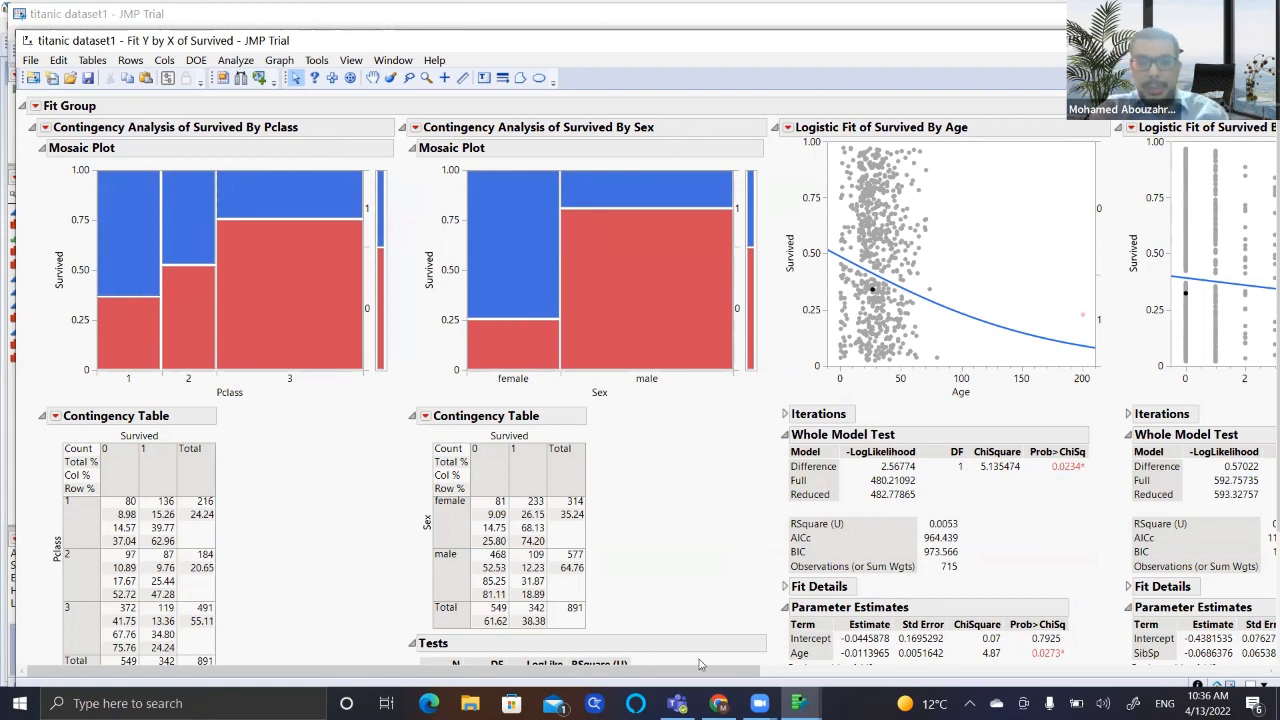
drag(705, 677, 866, 670)
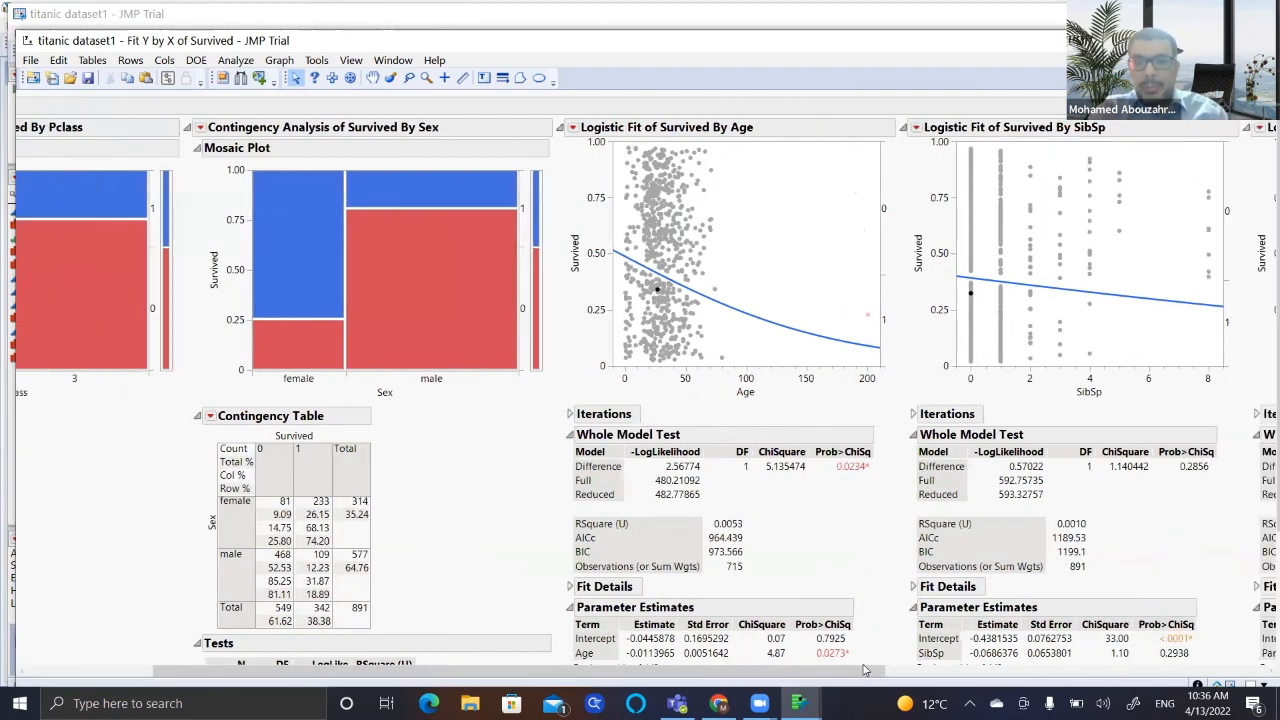
click(930, 676)
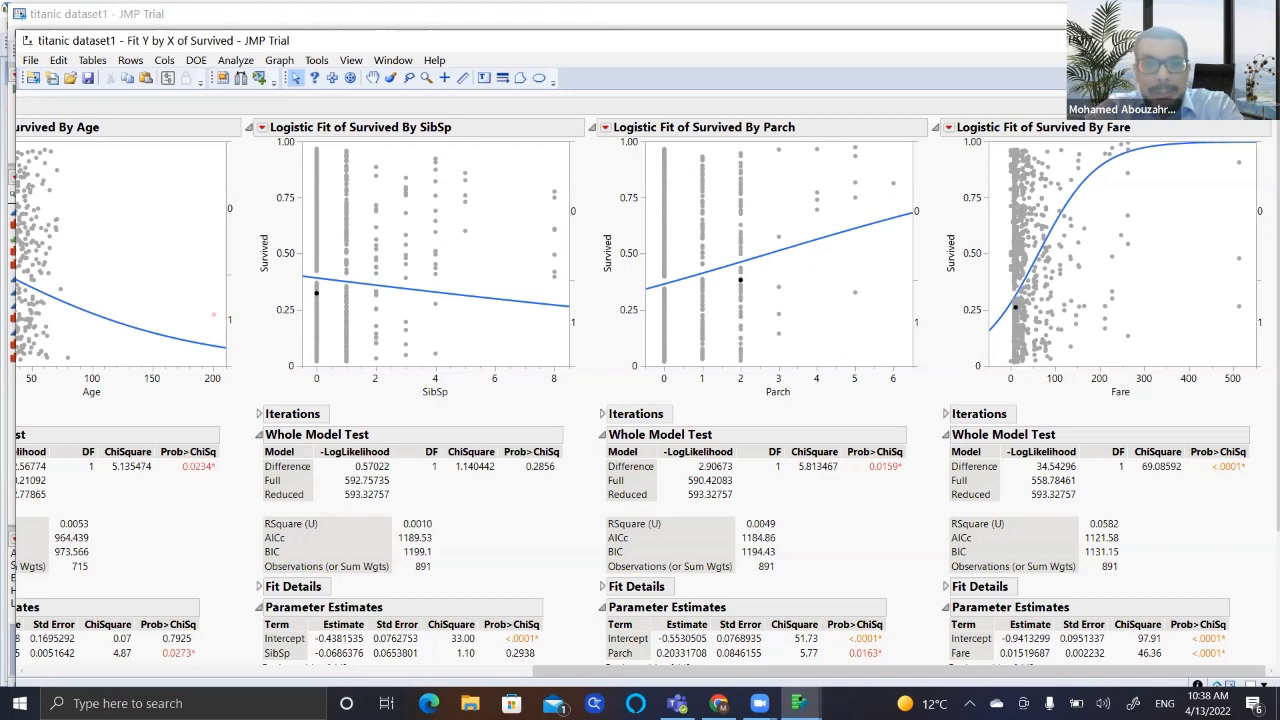
click(747, 119)
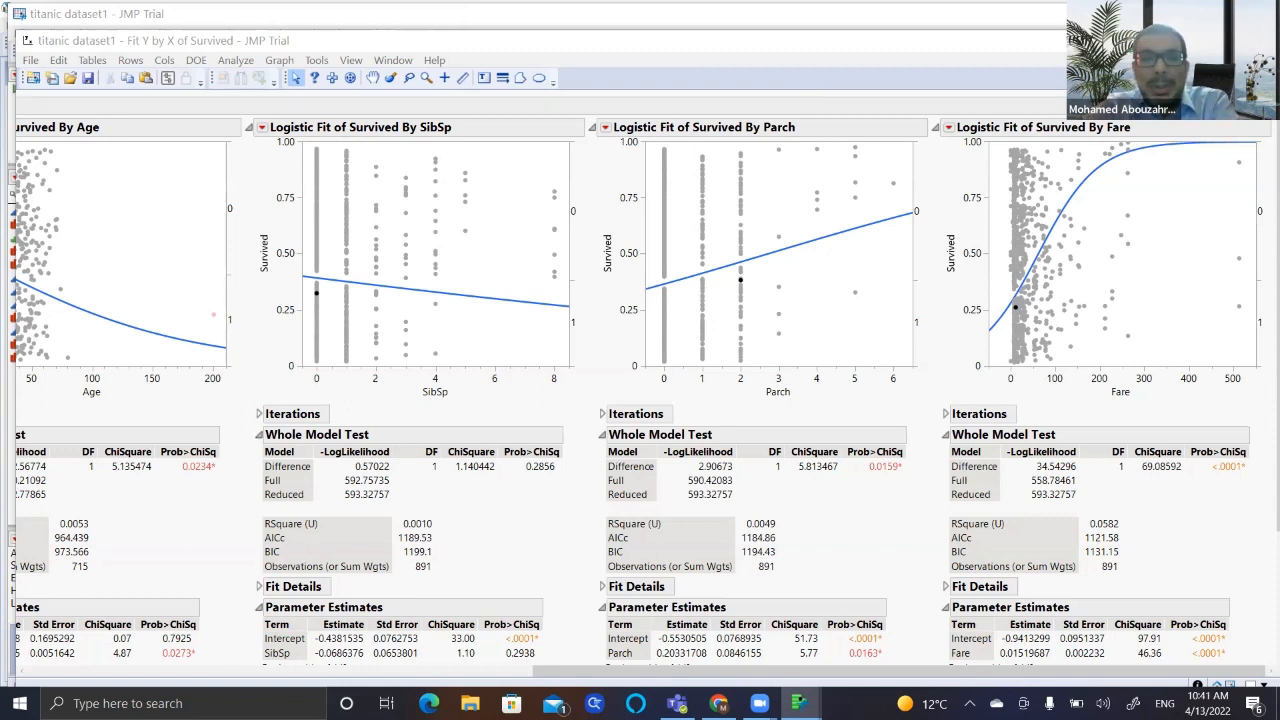
click(1180, 41)
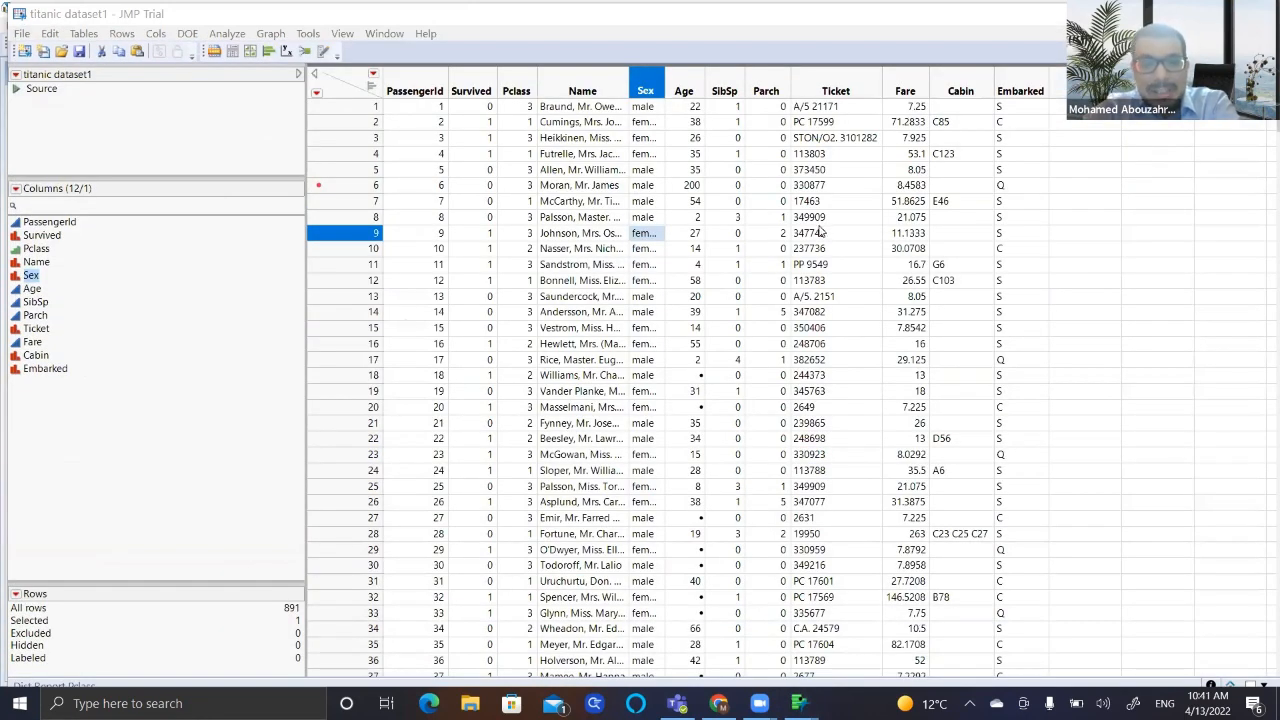
- Build a Graph Builder points plot with Pclass on the X axis and Fare on the Y axis
double_click(270, 39)
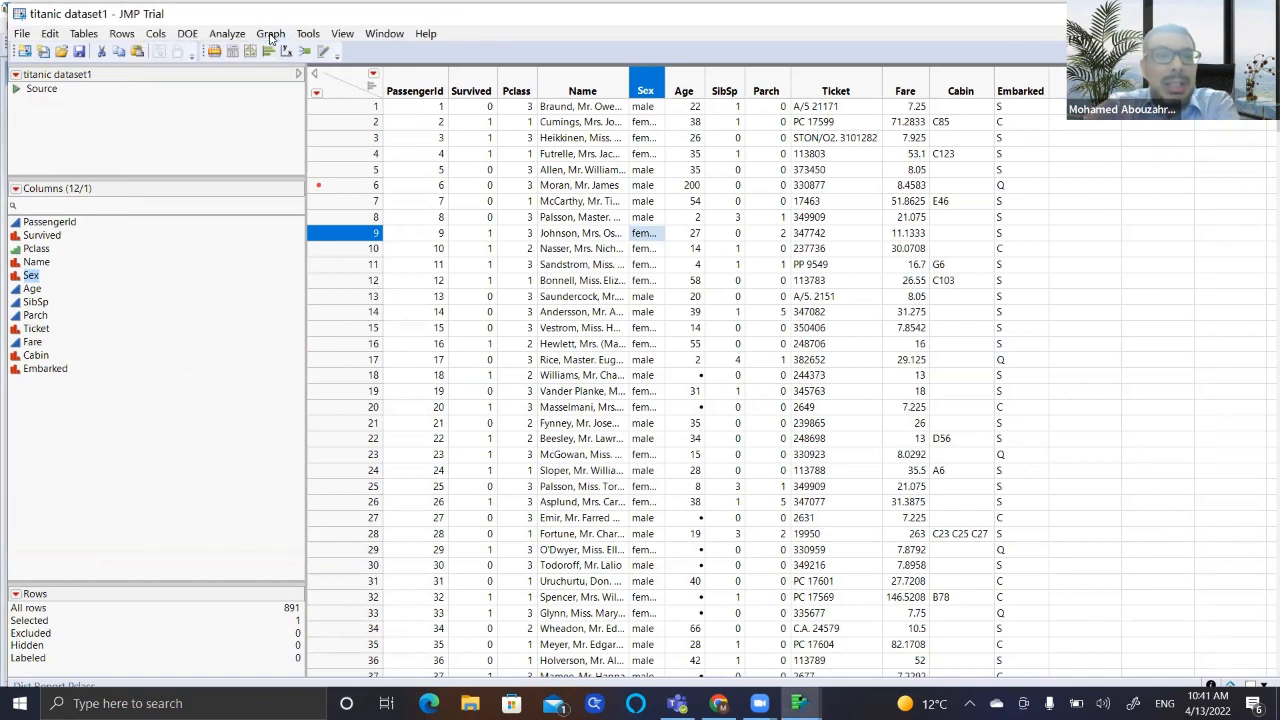
click(270, 37)
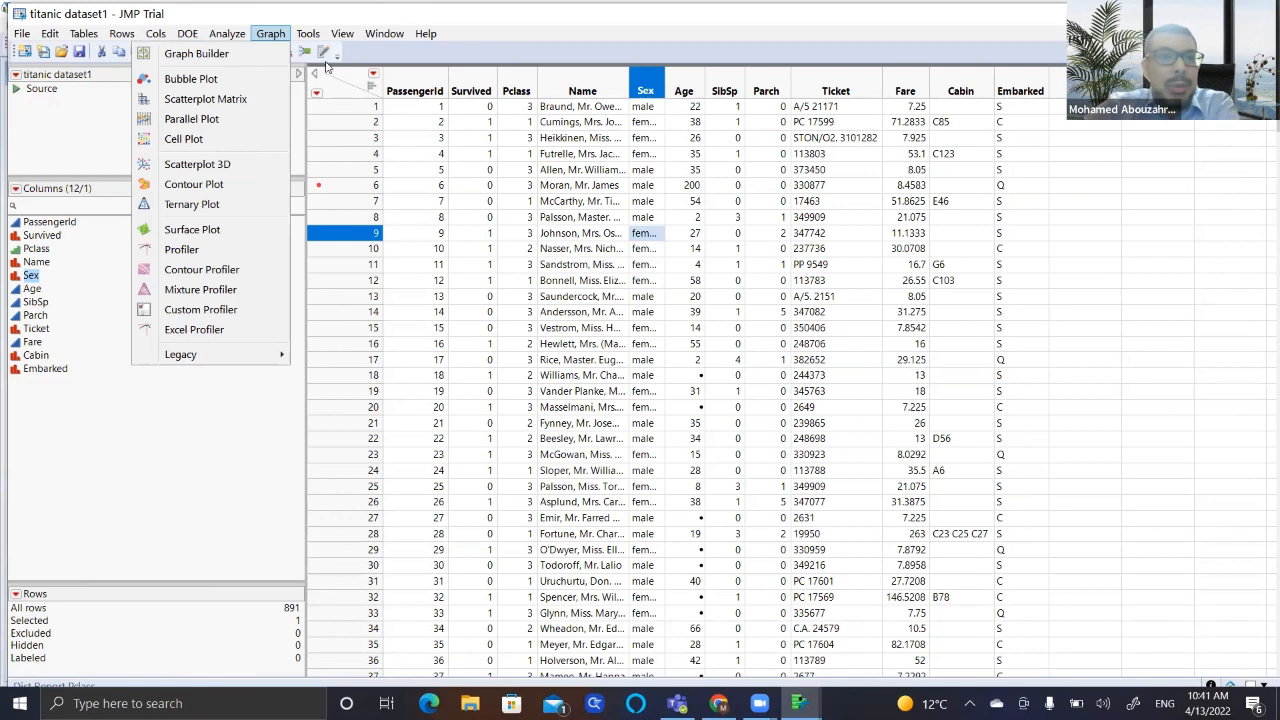
click(200, 54)
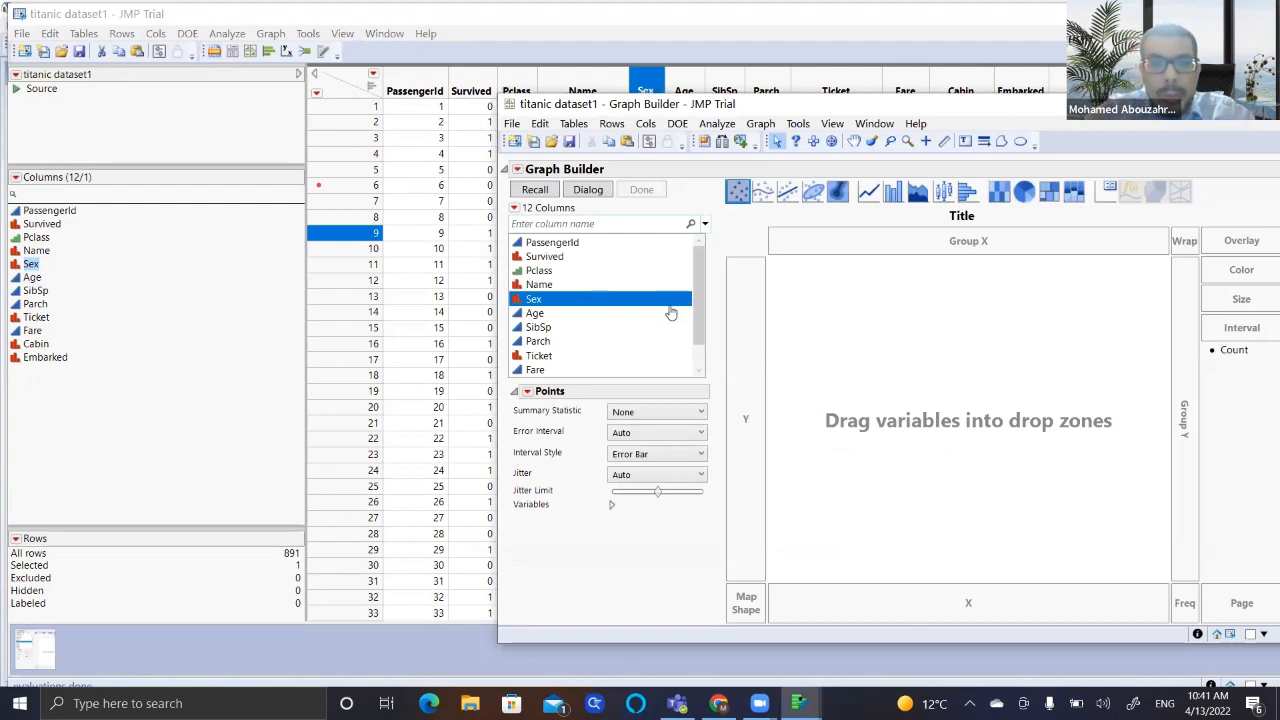
mouse_move(548, 272)
mouse_down()
mouse_move(810, 408)
mouse_move(928, 606)
mouse_up()
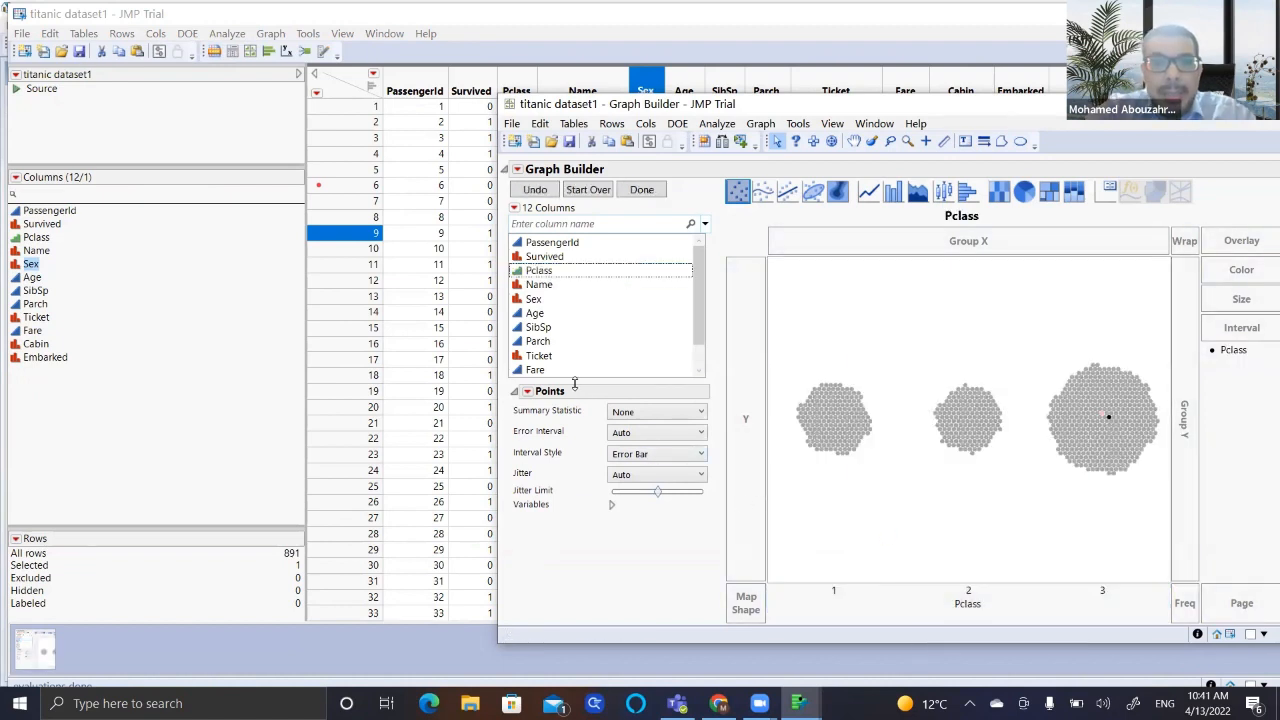
scroll(555, 345, down, 1)
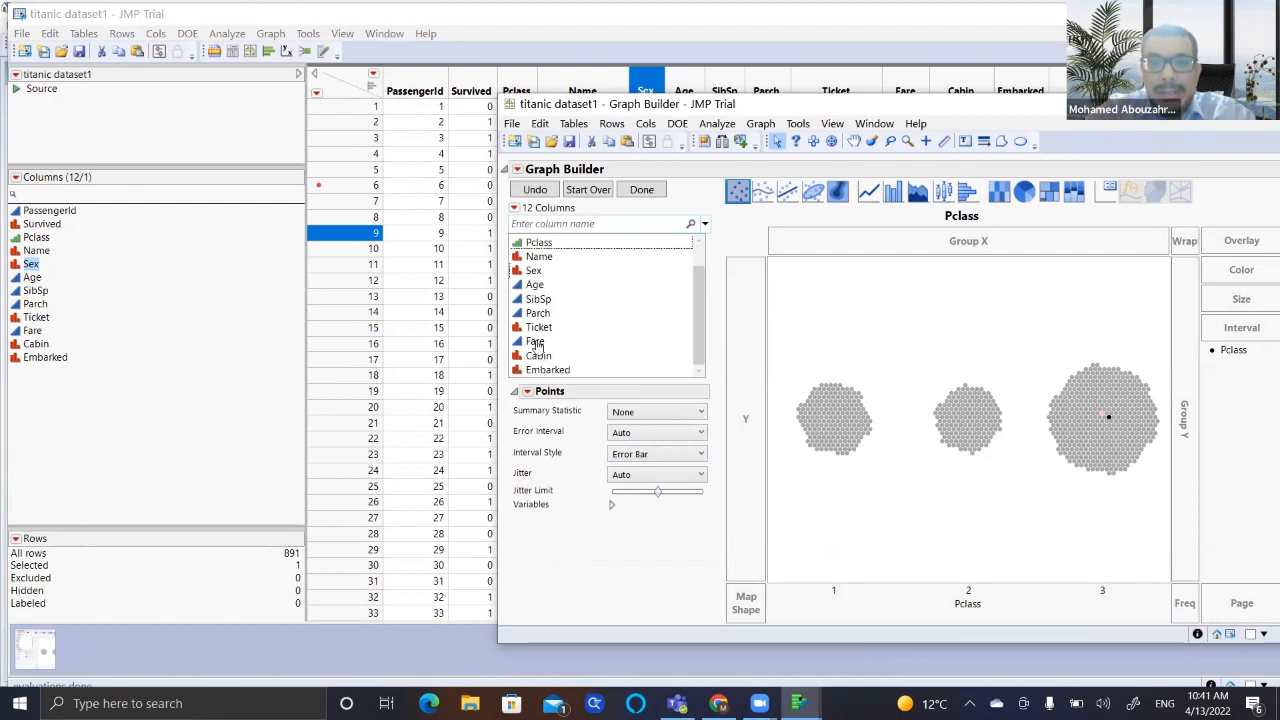
drag(535, 341, 752, 404)
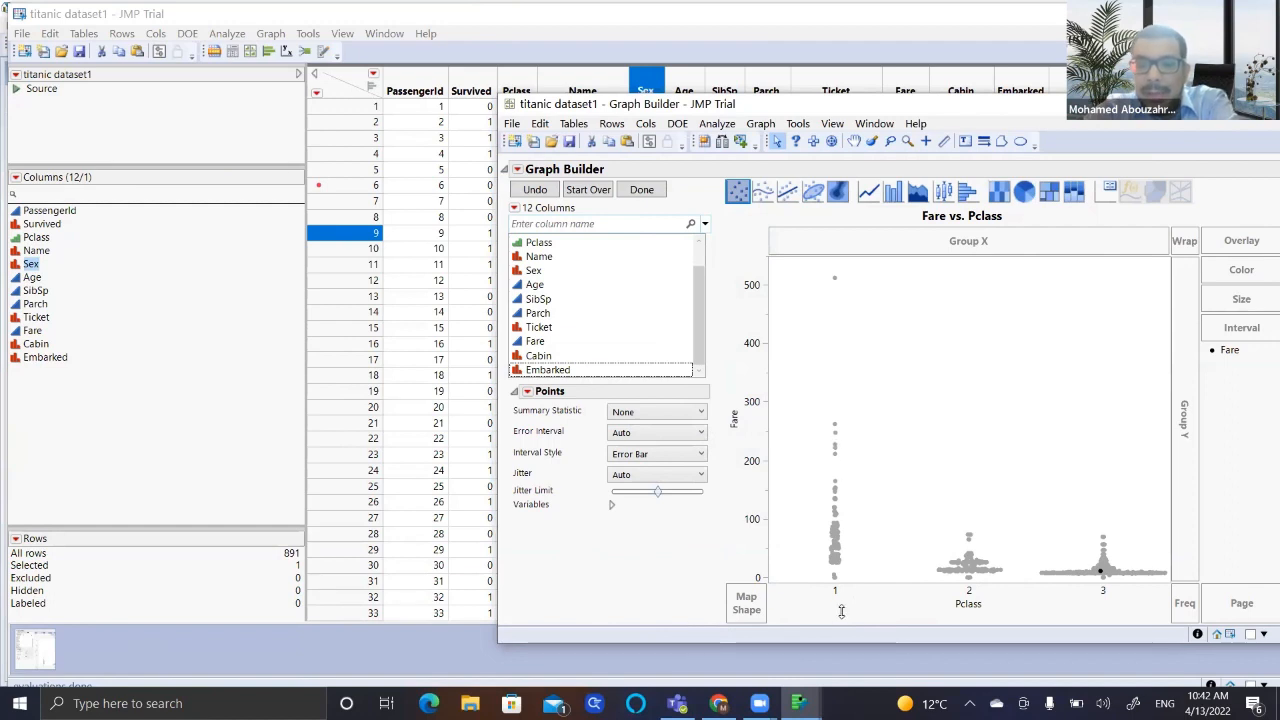
mouse_move(1099, 578)
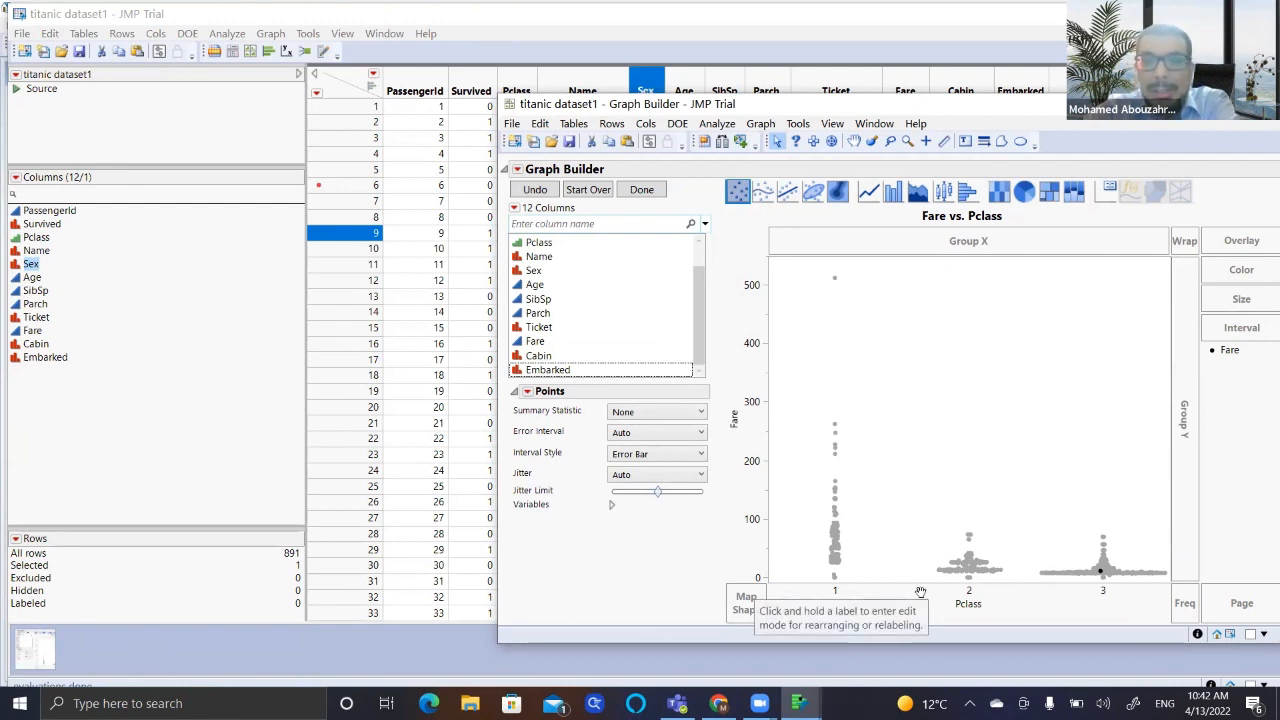
- Add a smoother line to the Fare vs. Pclass graph and remove the points
click(760, 195)
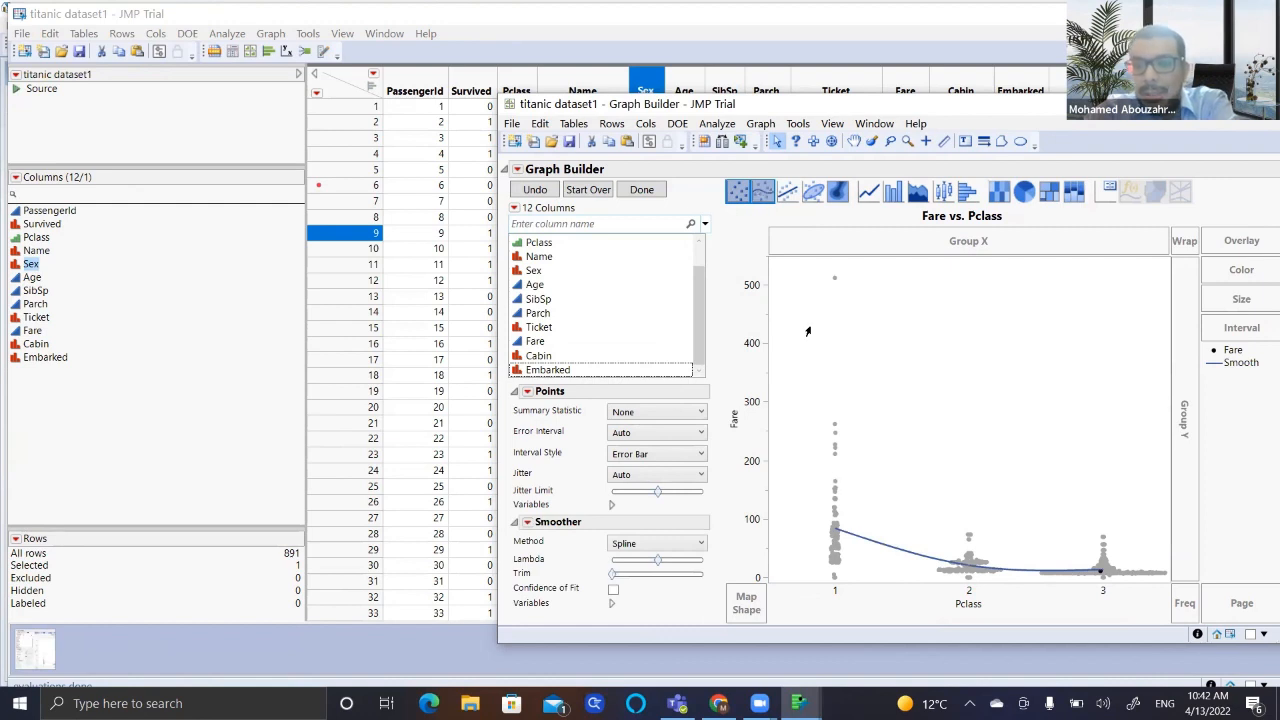
click(763, 195)
click(763, 195)
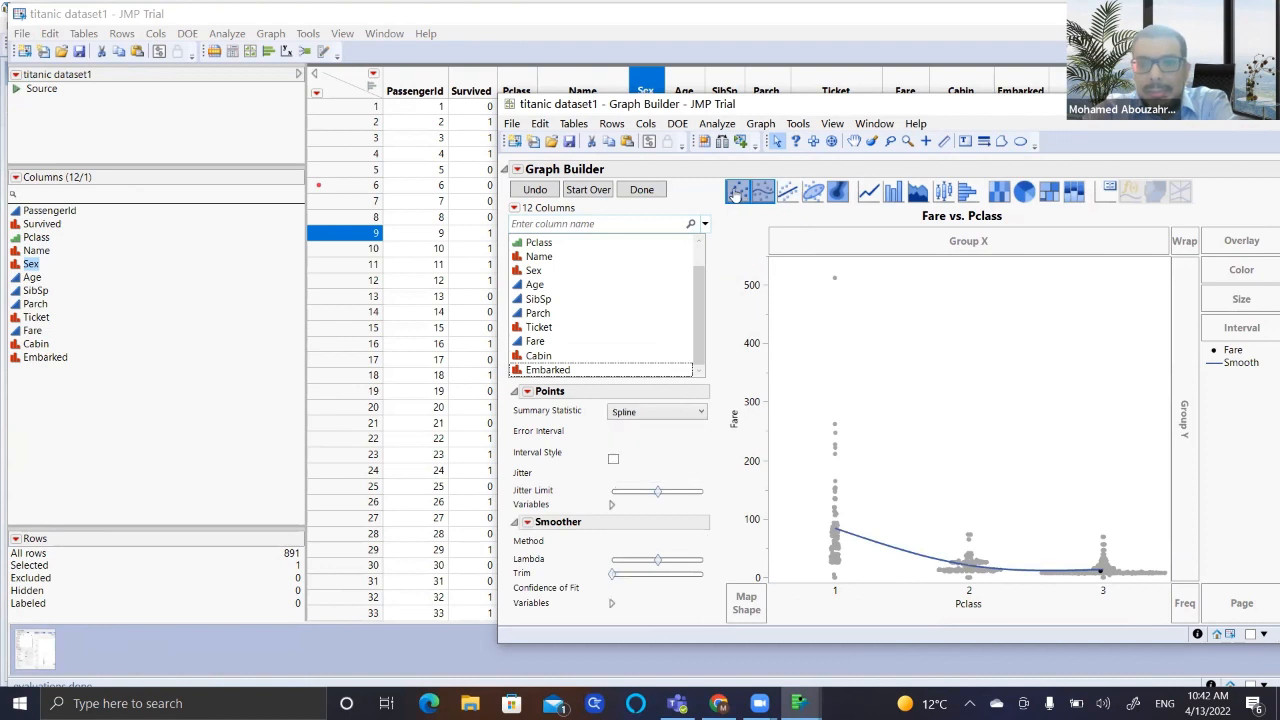
click(737, 192)
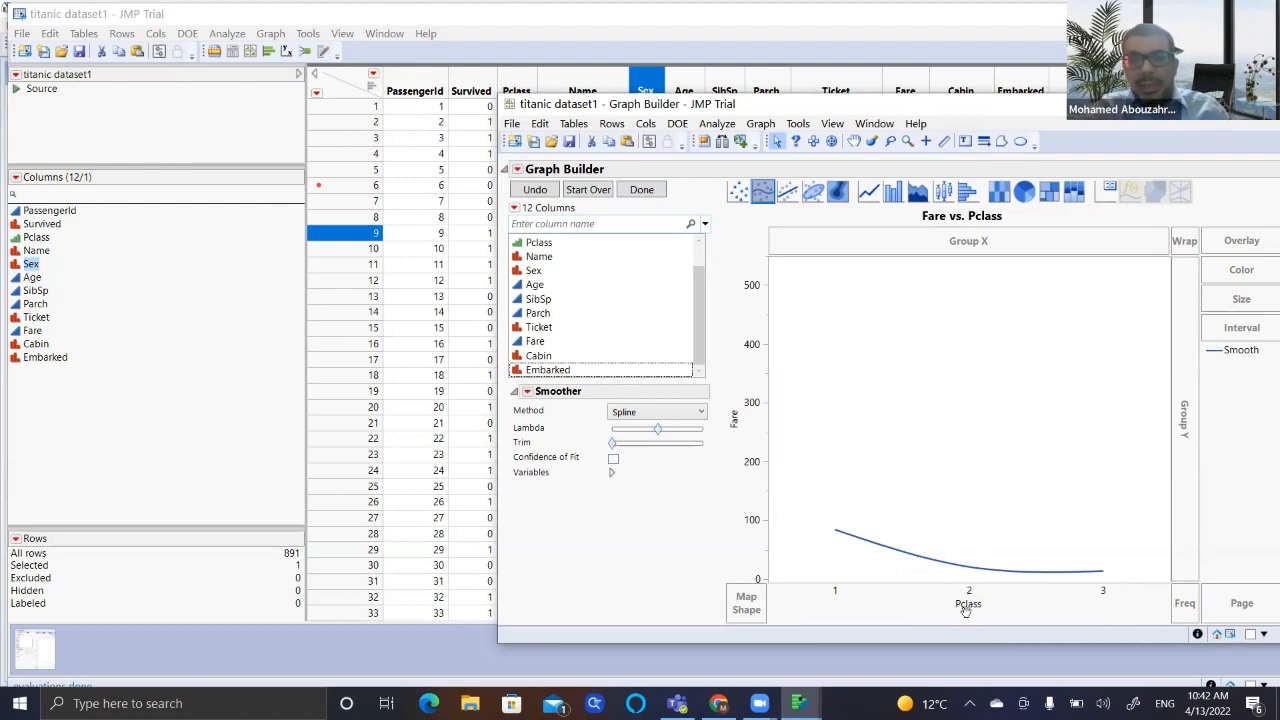
- Plot the Fare smoother against Parch instead of Pclass, and clear Parch from the X axis after viewing the curve
mouse_move(966, 610)
mouse_down()
mouse_move(784, 508)
mouse_move(630, 310)
mouse_move(596, 314)
mouse_move(832, 543)
mouse_move(950, 607)
mouse_up()
click(545, 314)
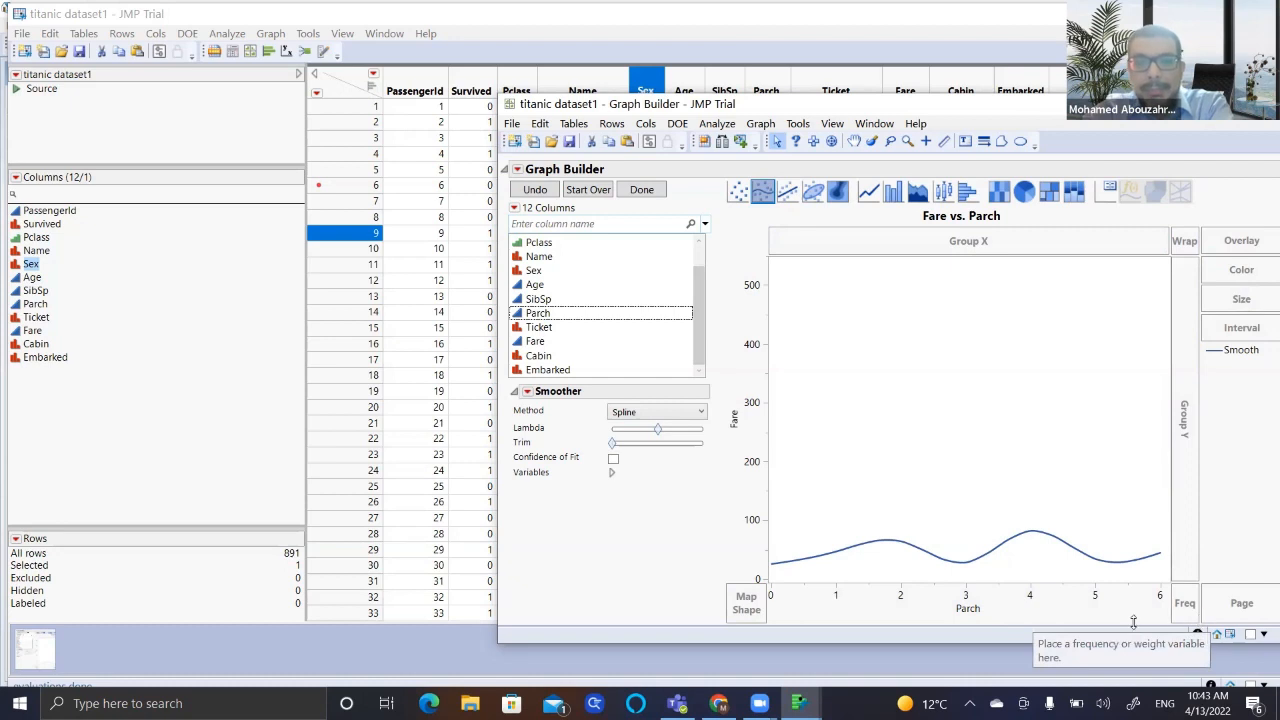
drag(966, 609, 594, 327)
- Put Age on the X axis to view Fare against Age, and close the graph
mouse_move(536, 288)
mouse_down()
mouse_move(763, 426)
mouse_move(626, 366)
mouse_up()
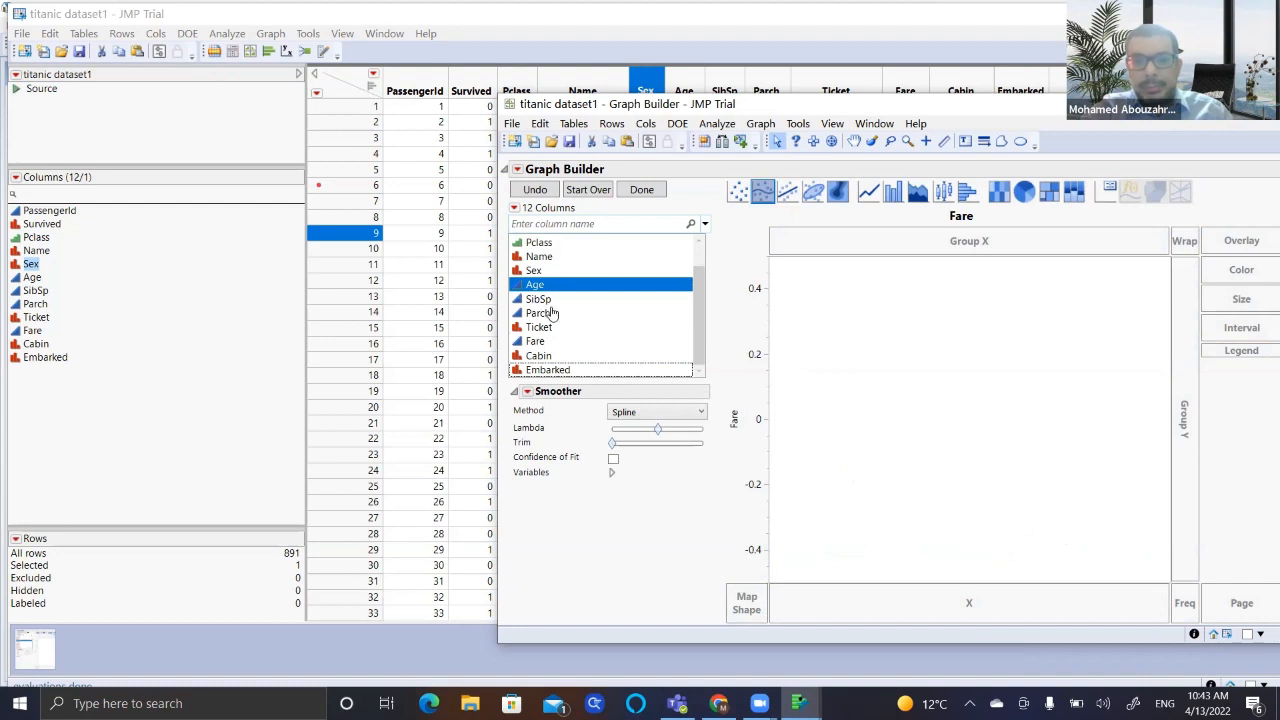
mouse_move(535, 287)
mouse_down()
mouse_move(877, 485)
mouse_move(936, 609)
mouse_up()
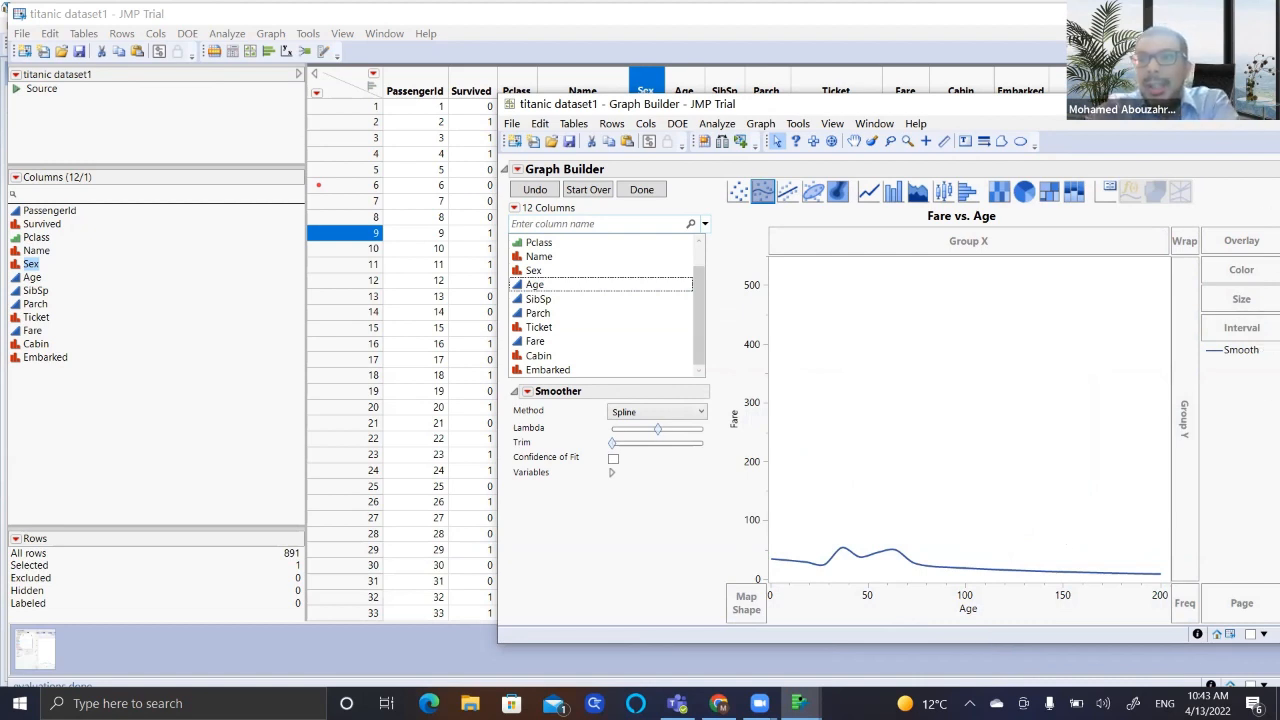
click(1262, 104)
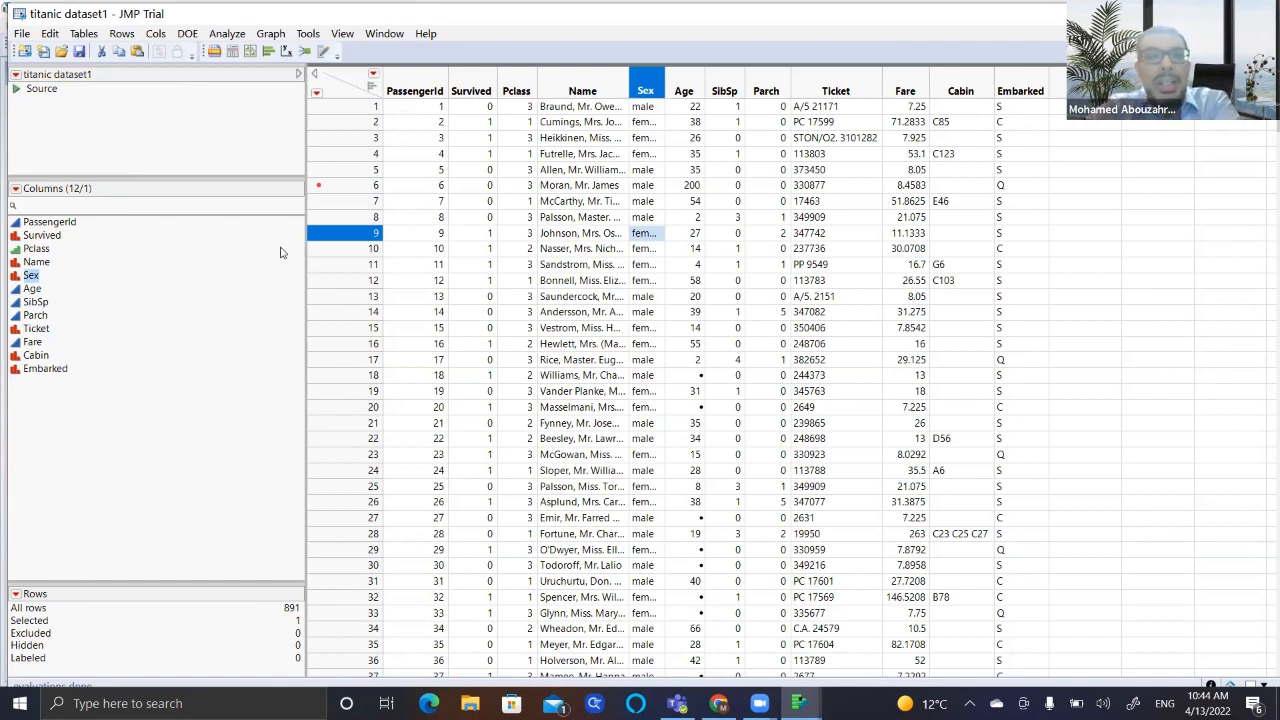
click(228, 35)
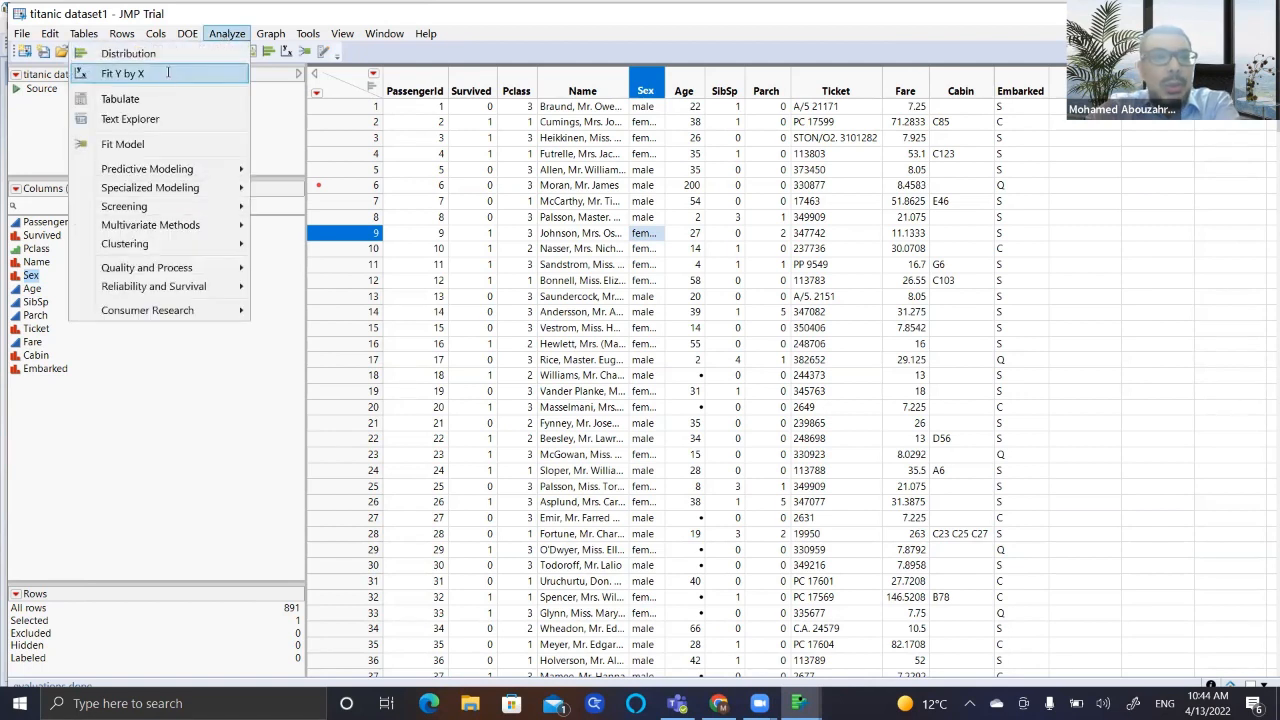
click(168, 75)
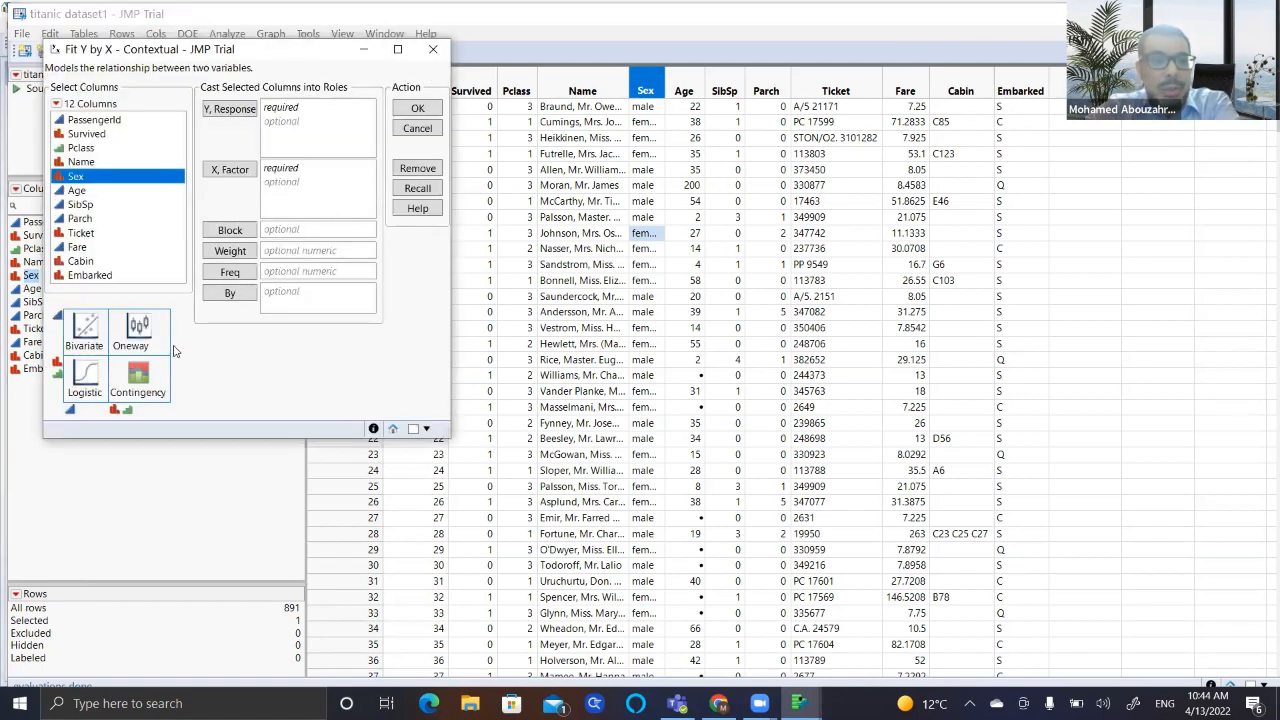
click(432, 52)
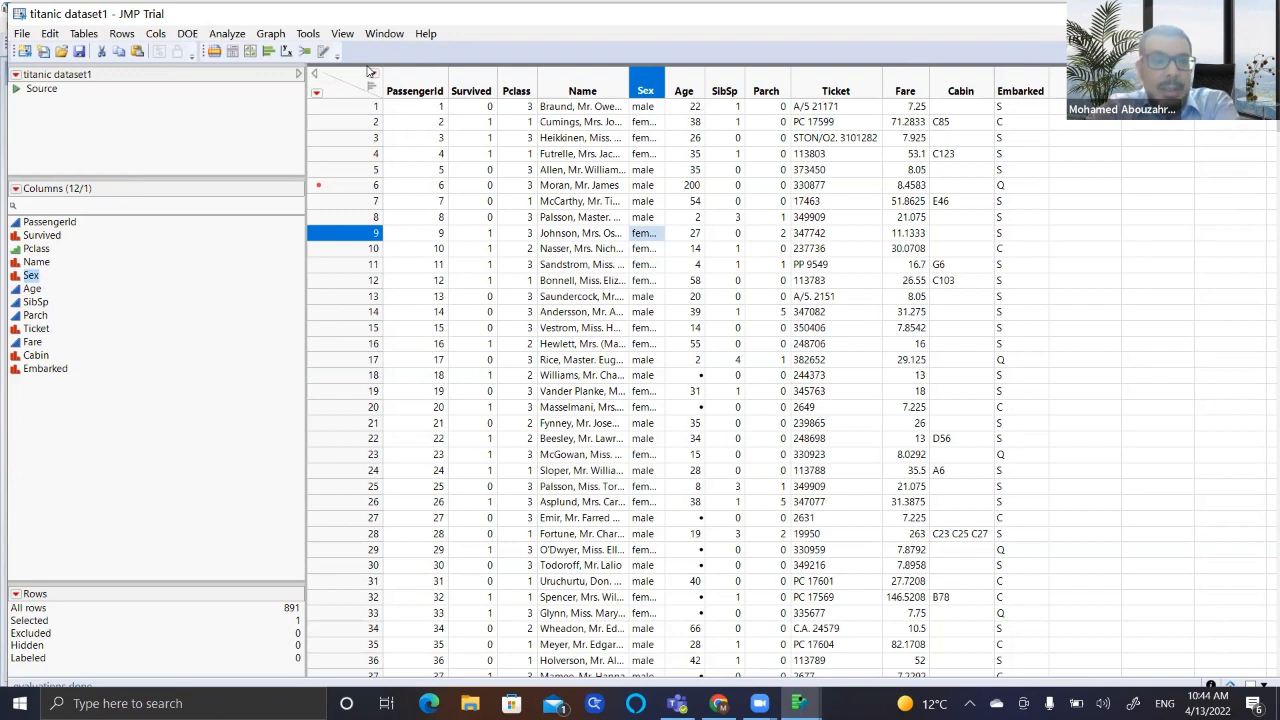
- Run a Multivariate correlation analysis with Age and Fare as the Y columns
click(217, 36)
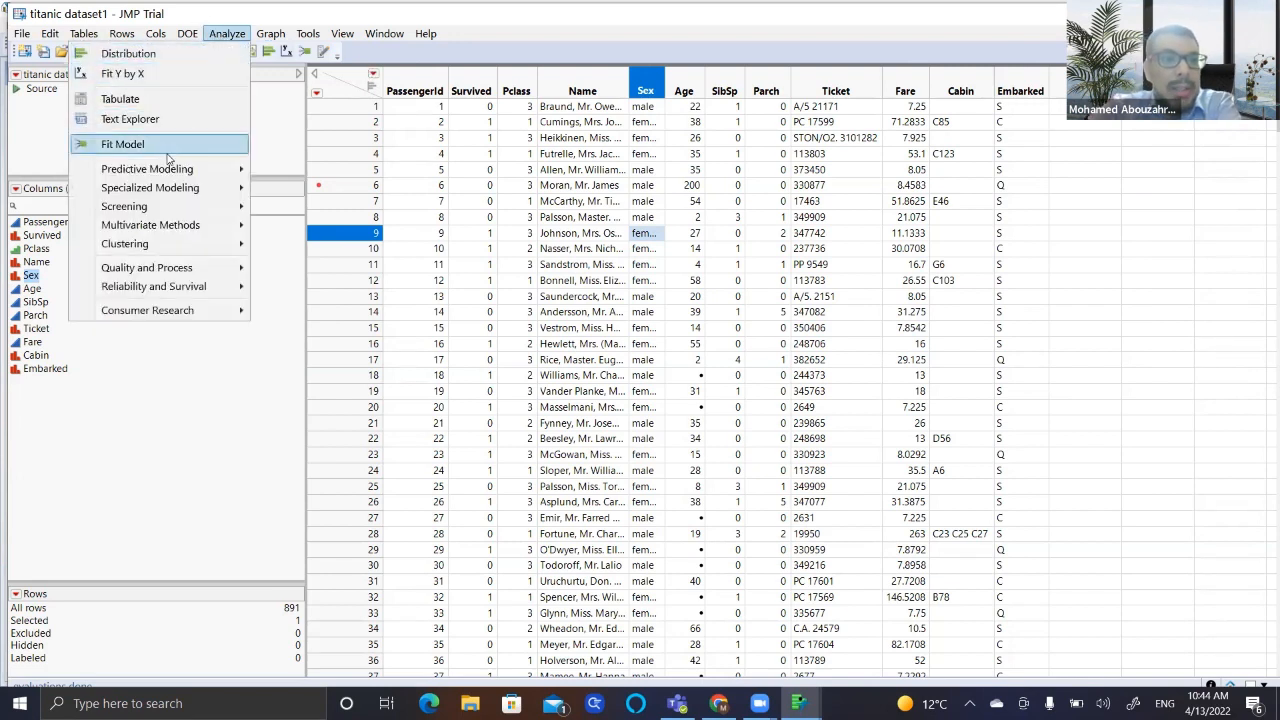
mouse_move(174, 231)
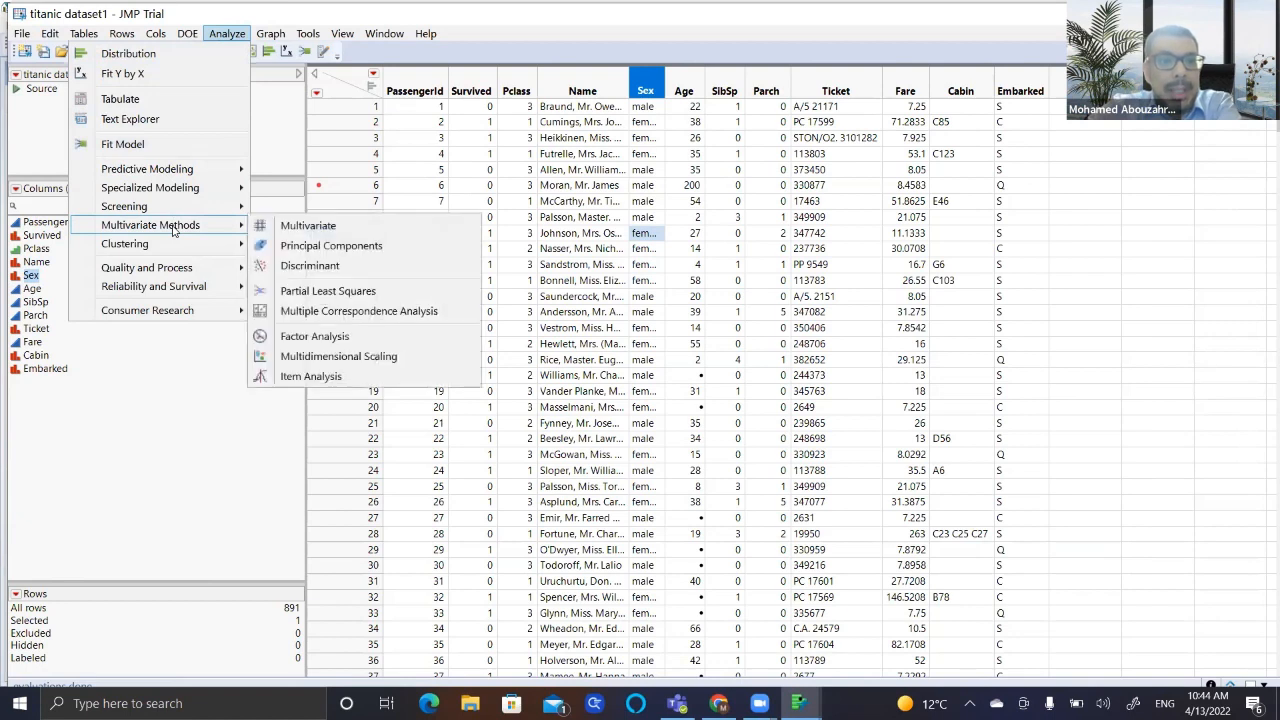
click(300, 231)
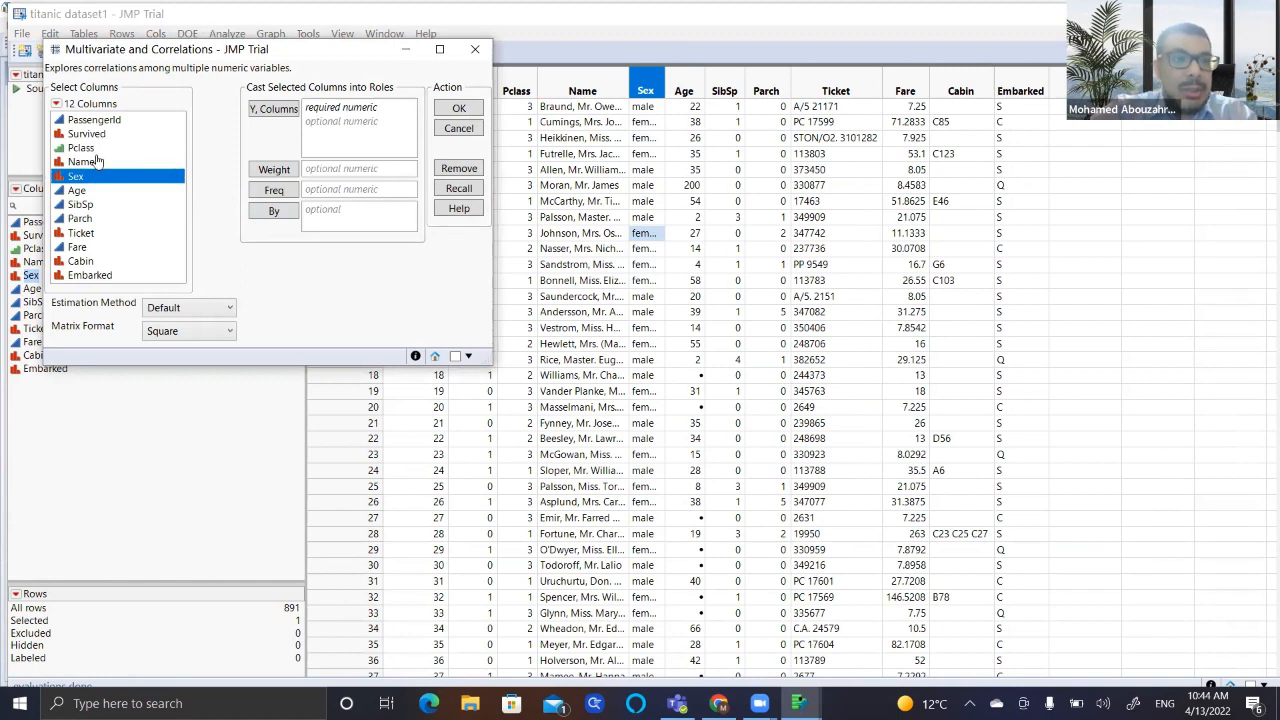
click(86, 192)
mouse_move(86, 200)
mouse_down()
mouse_move(340, 153)
mouse_move(336, 116)
mouse_up()
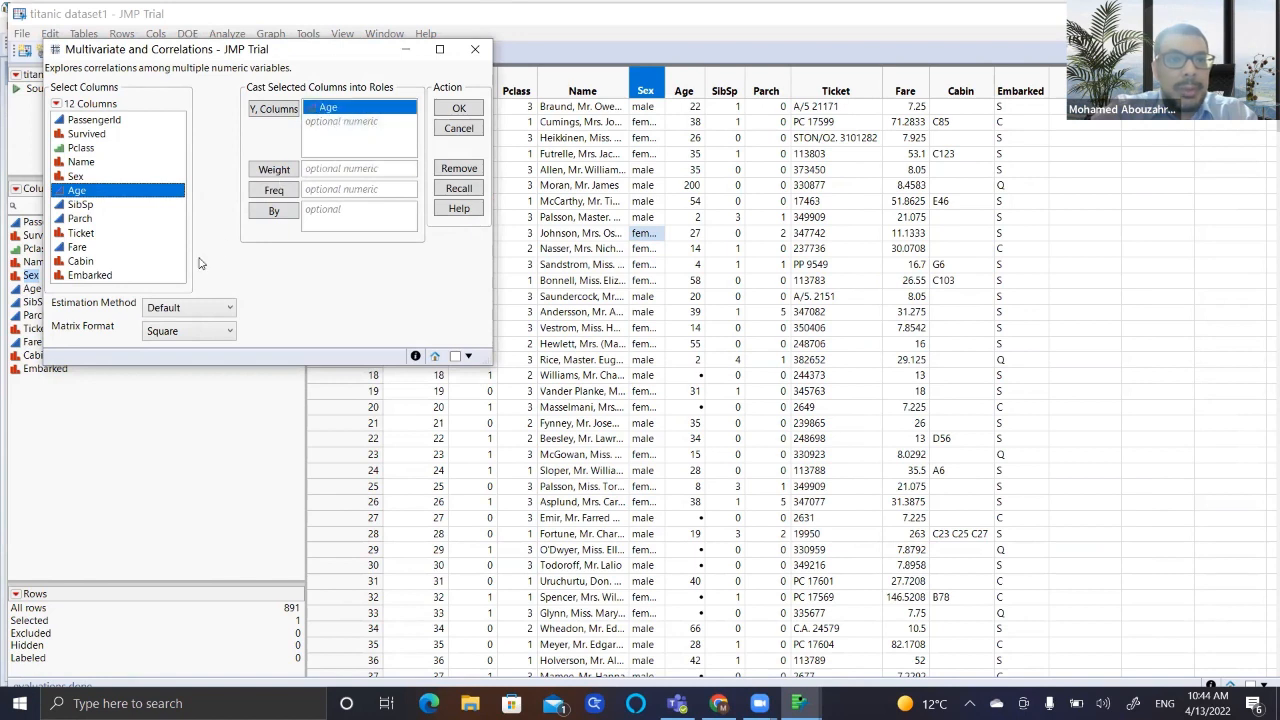
drag(197, 224, 352, 140)
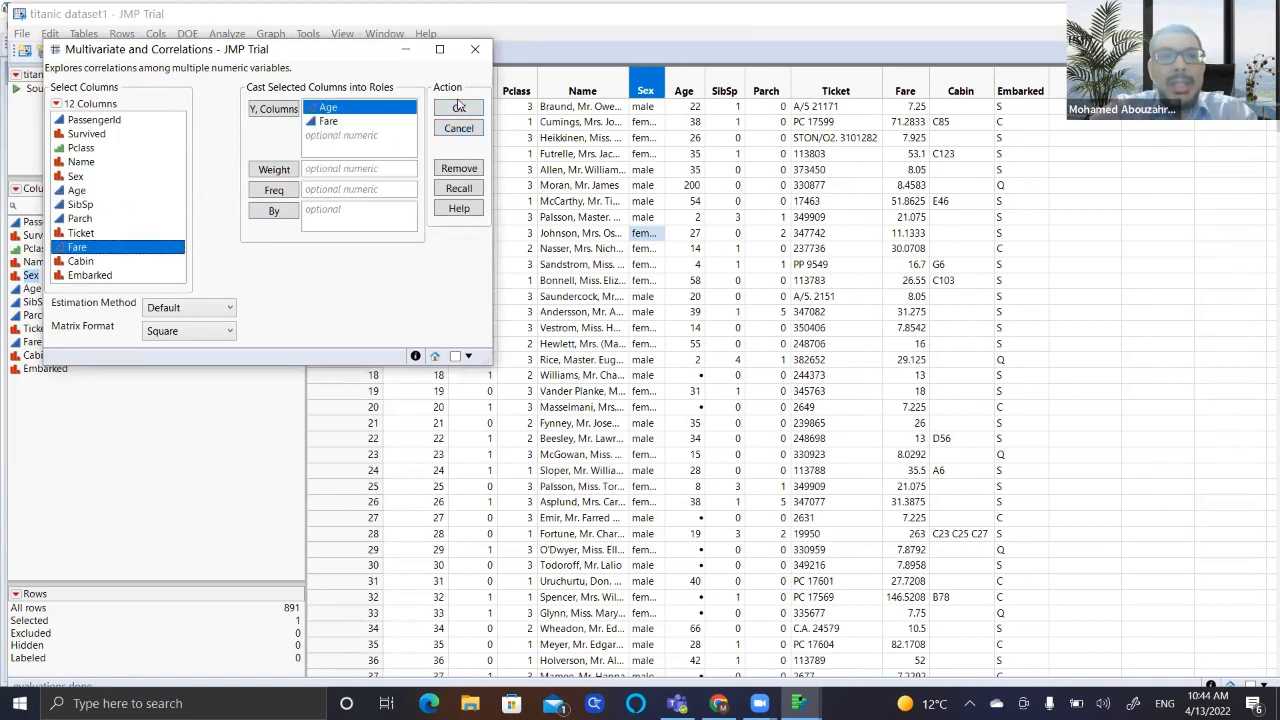
click(458, 106)
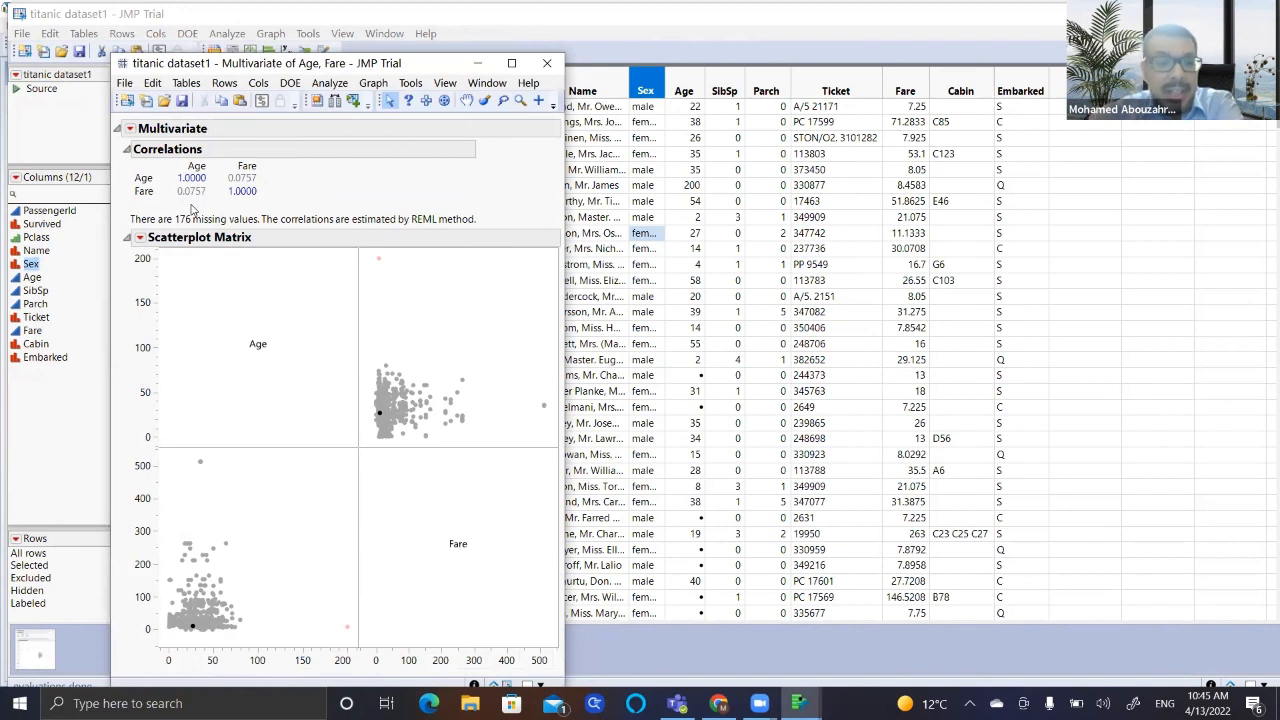
- Add fit lines to the Age and Fare scatterplot matrix, examine it and close the report
click(140, 239)
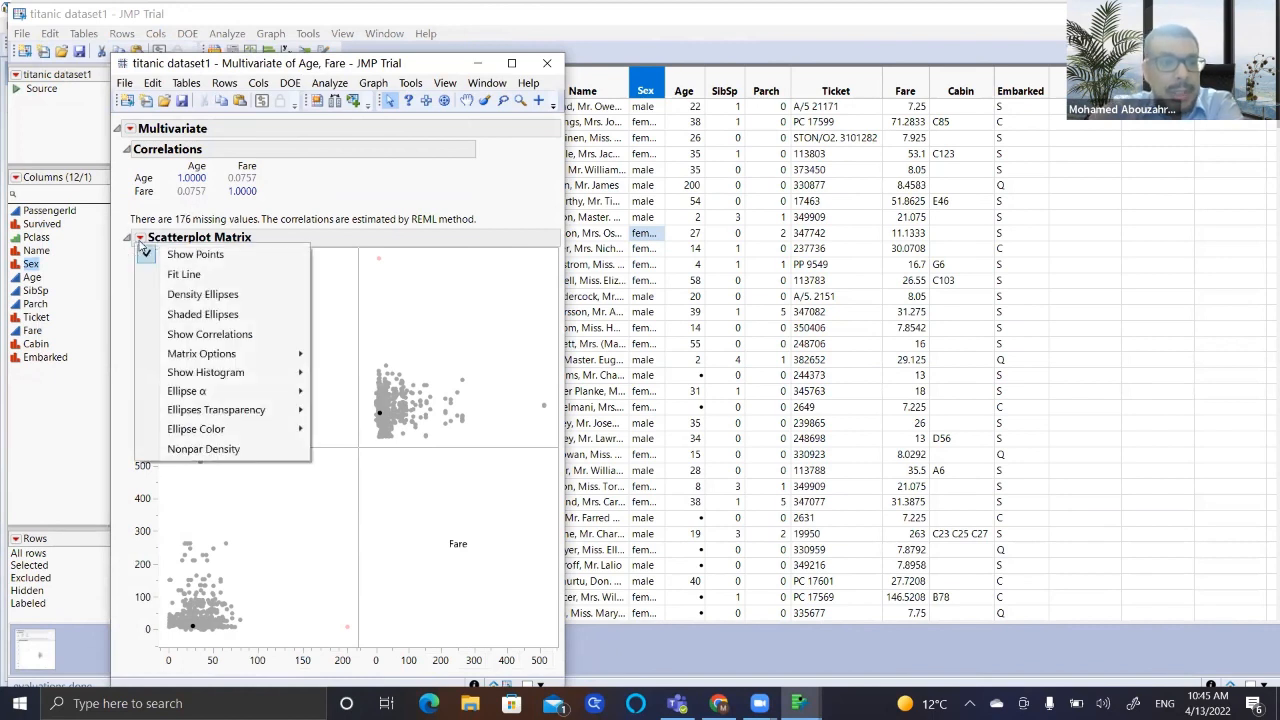
click(185, 275)
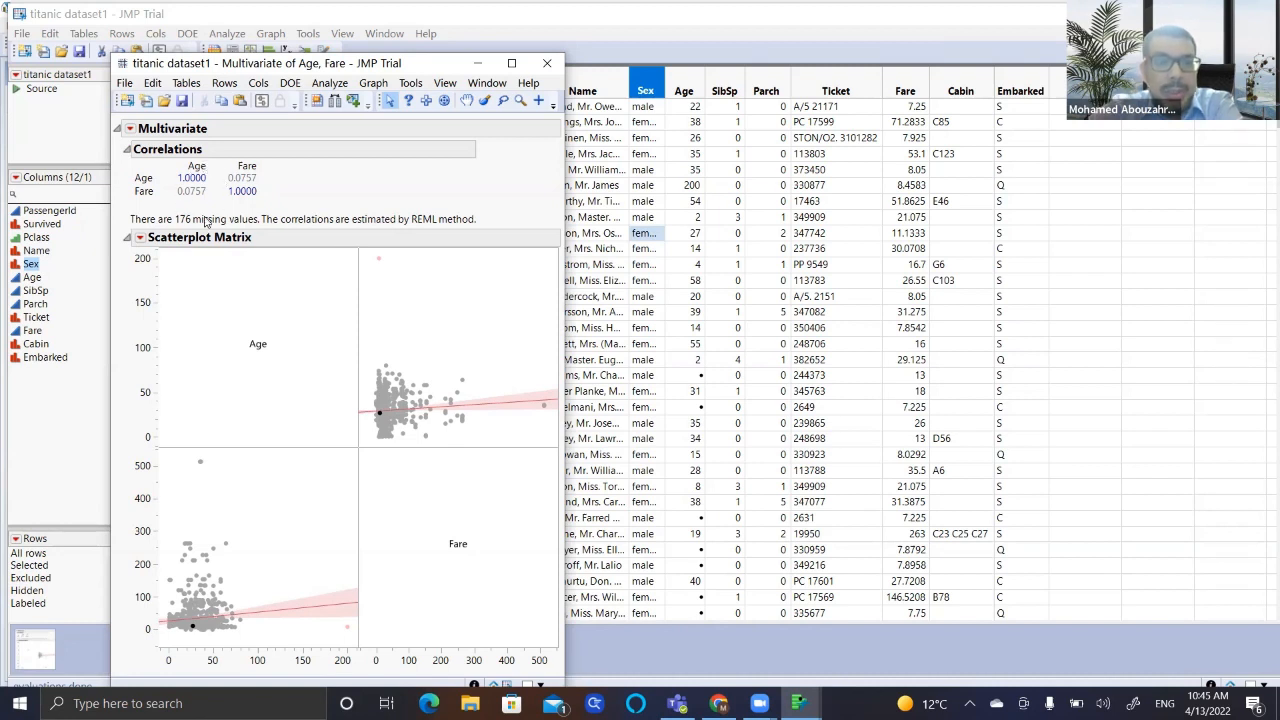
click(547, 63)
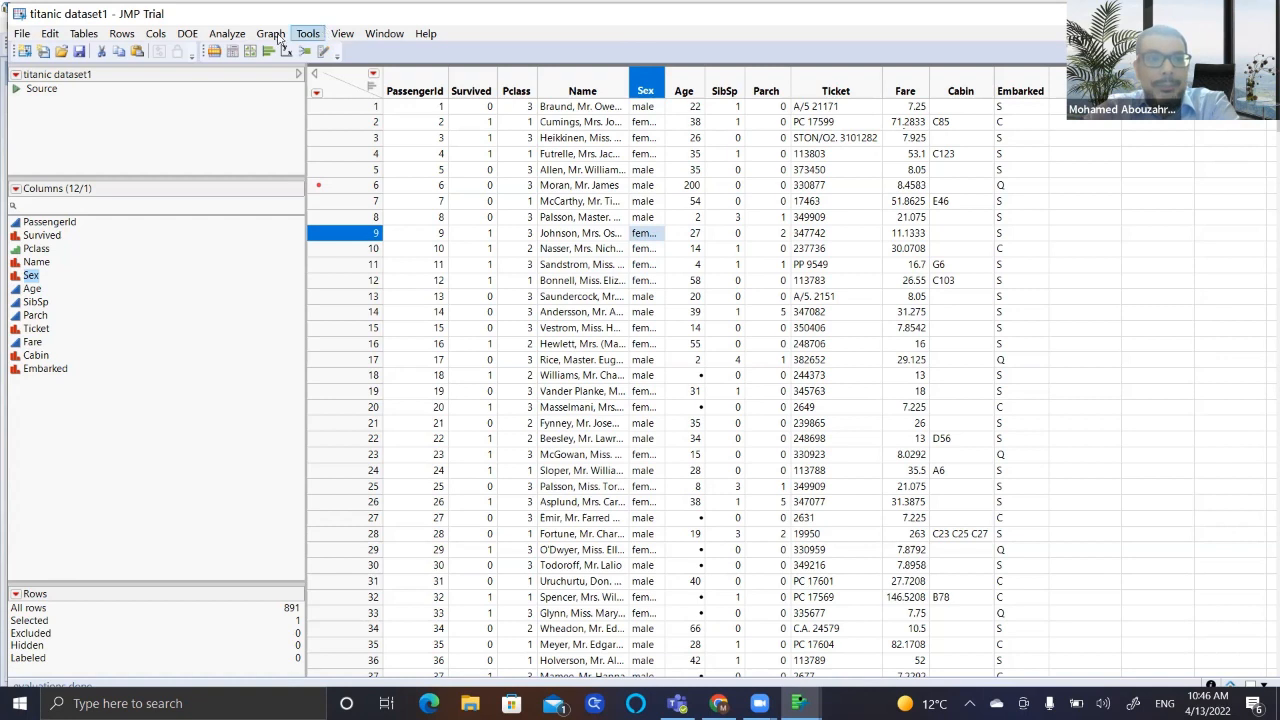
- Start a Fit Model analysis and assign Survived as the Y response
click(232, 36)
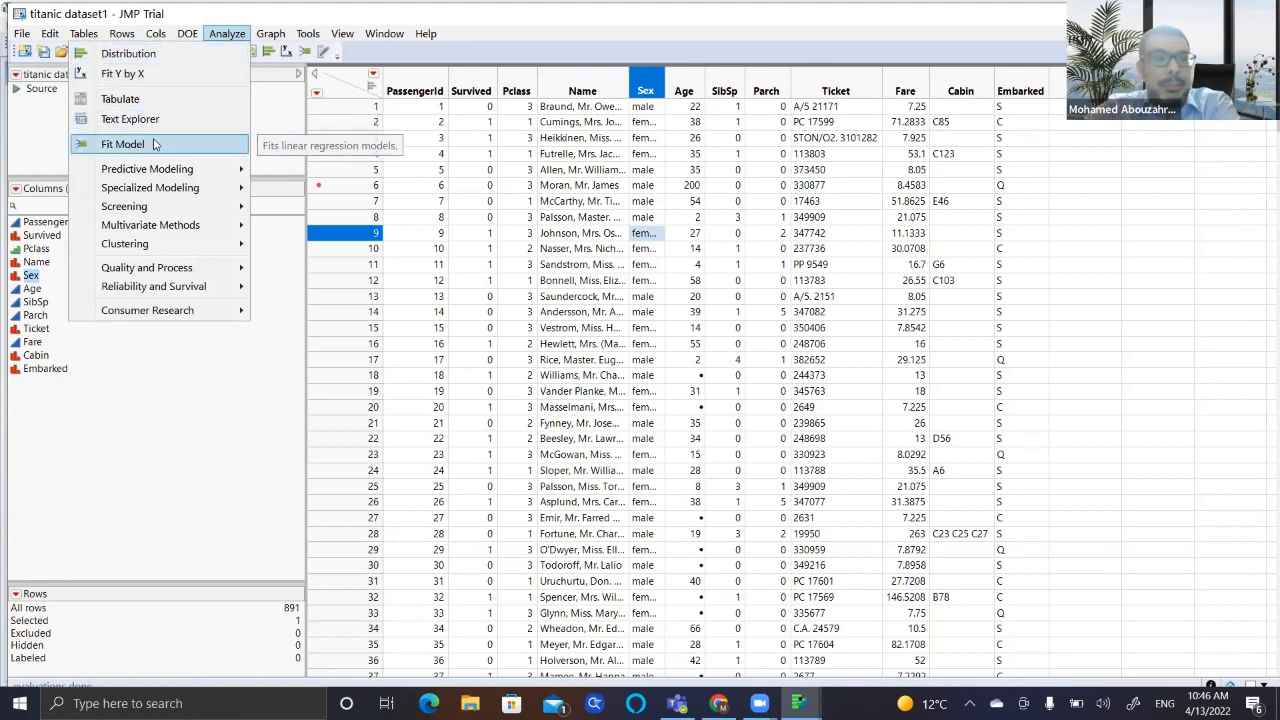
click(122, 144)
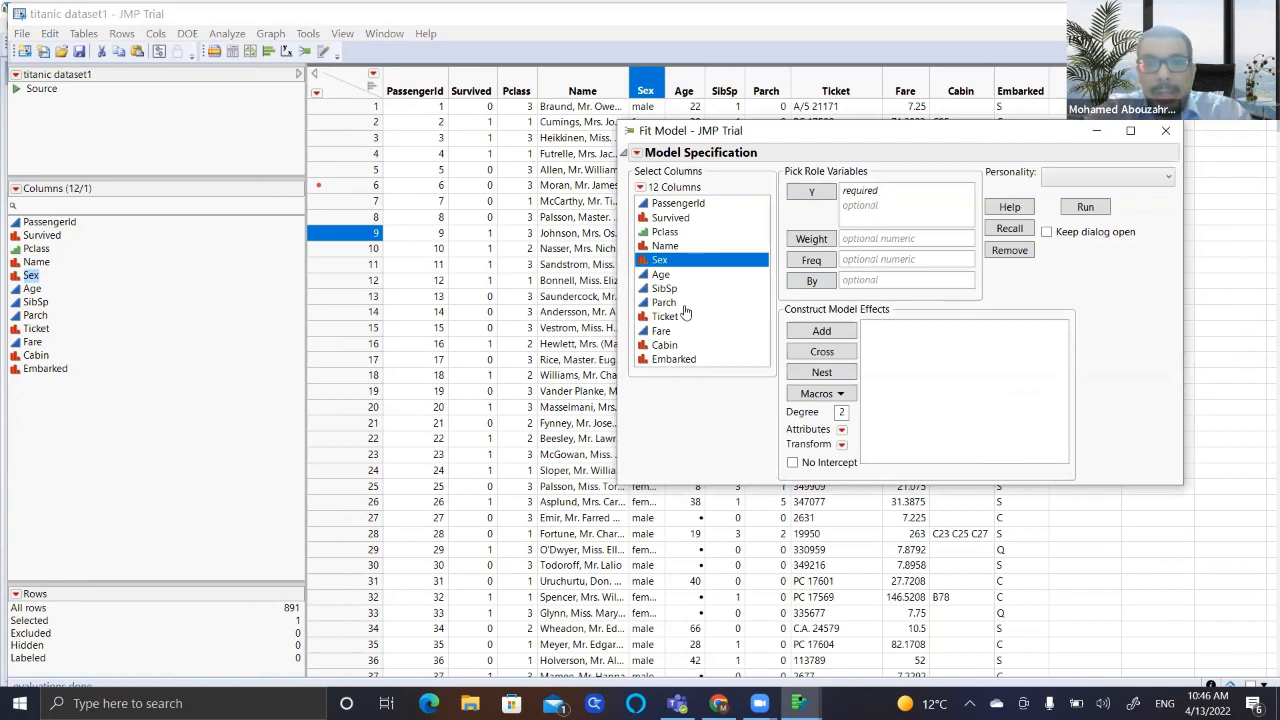
click(677, 218)
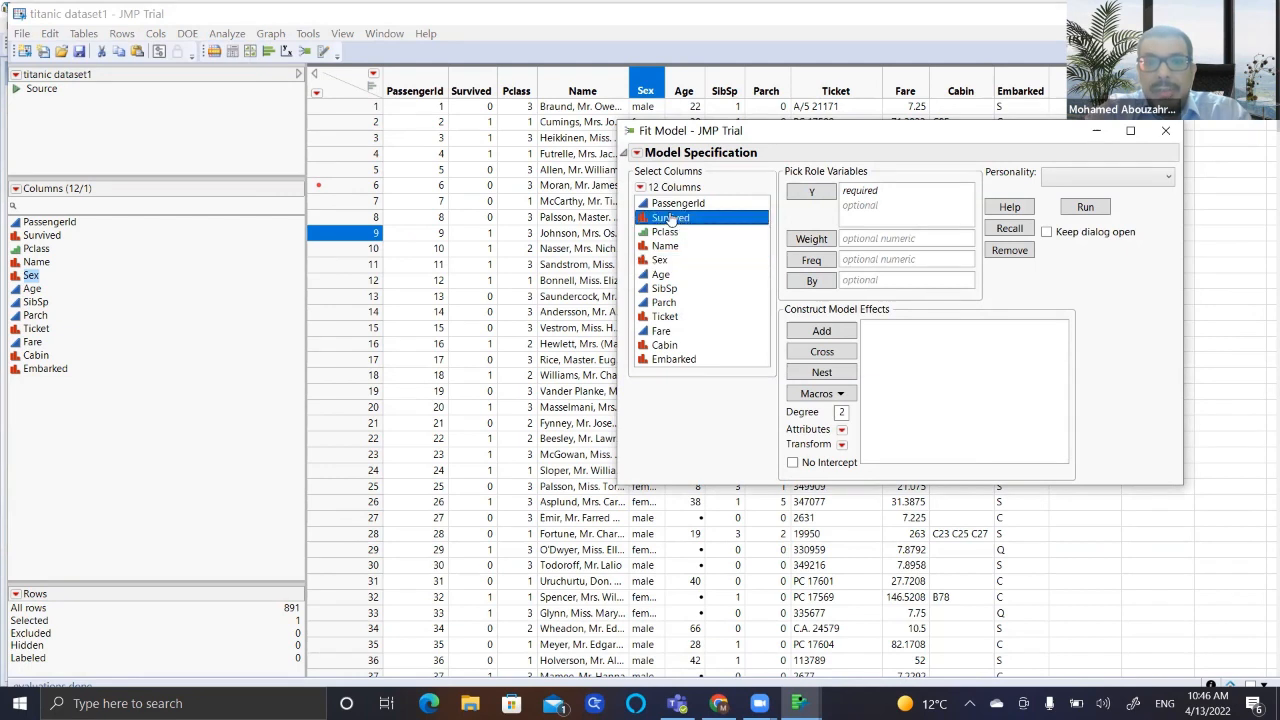
click(796, 203)
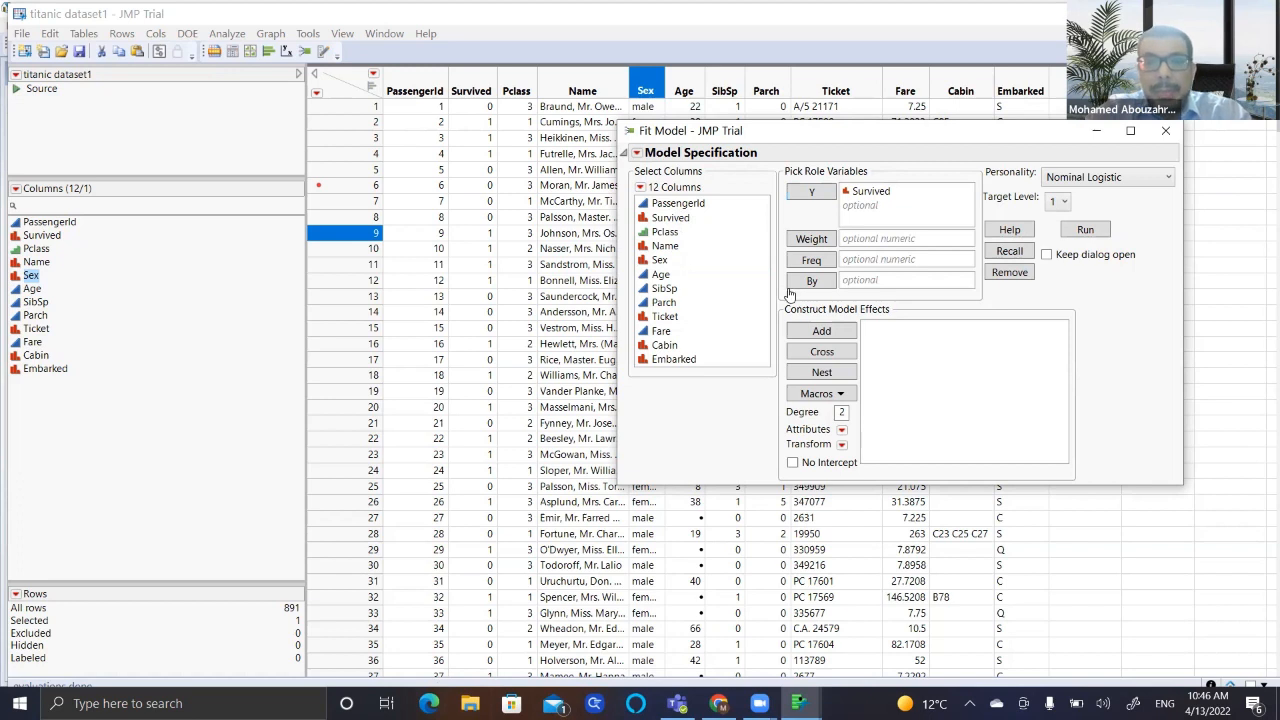
- Add Pclass, Sex, Parch and Fare as model effects for the Survived response
click(673, 234)
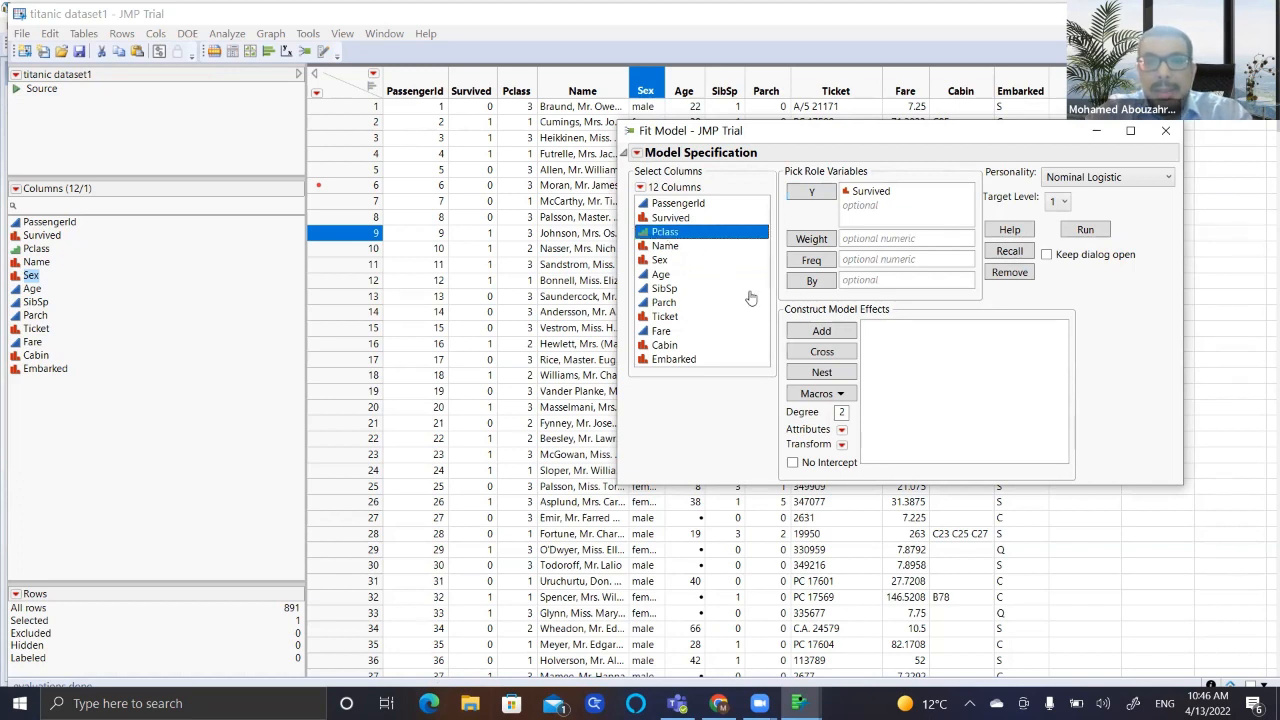
click(803, 333)
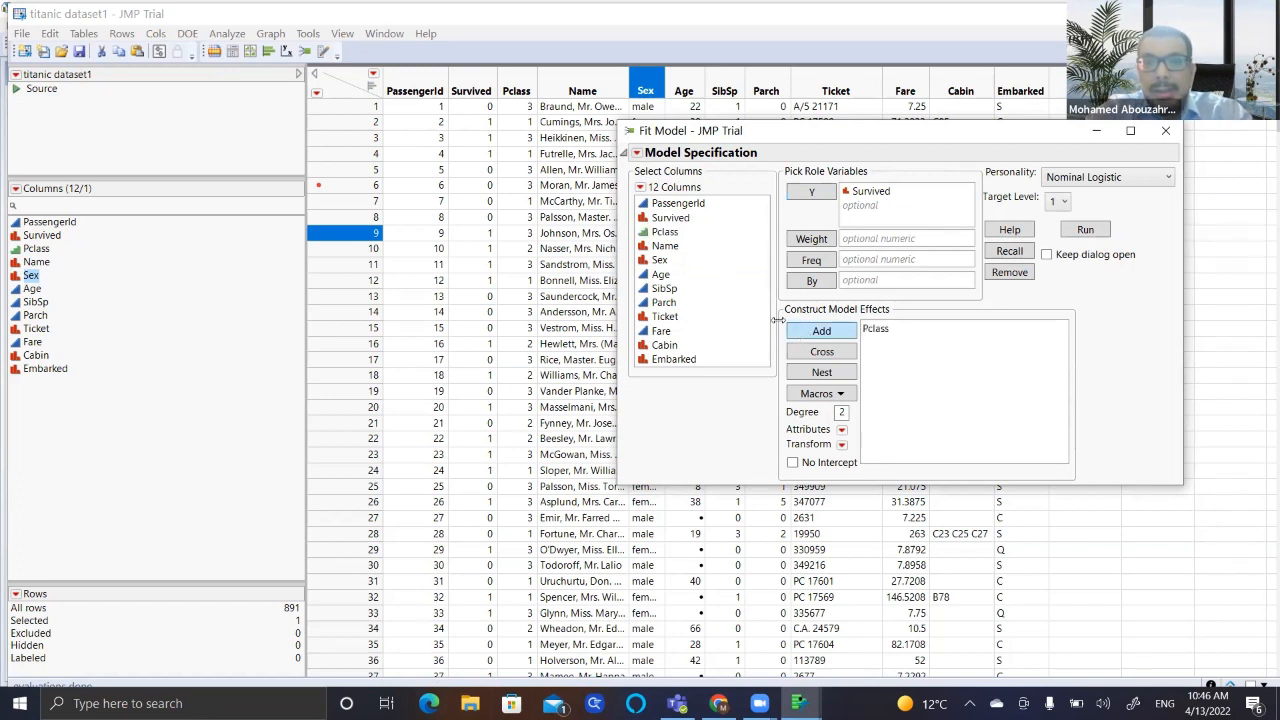
click(659, 260)
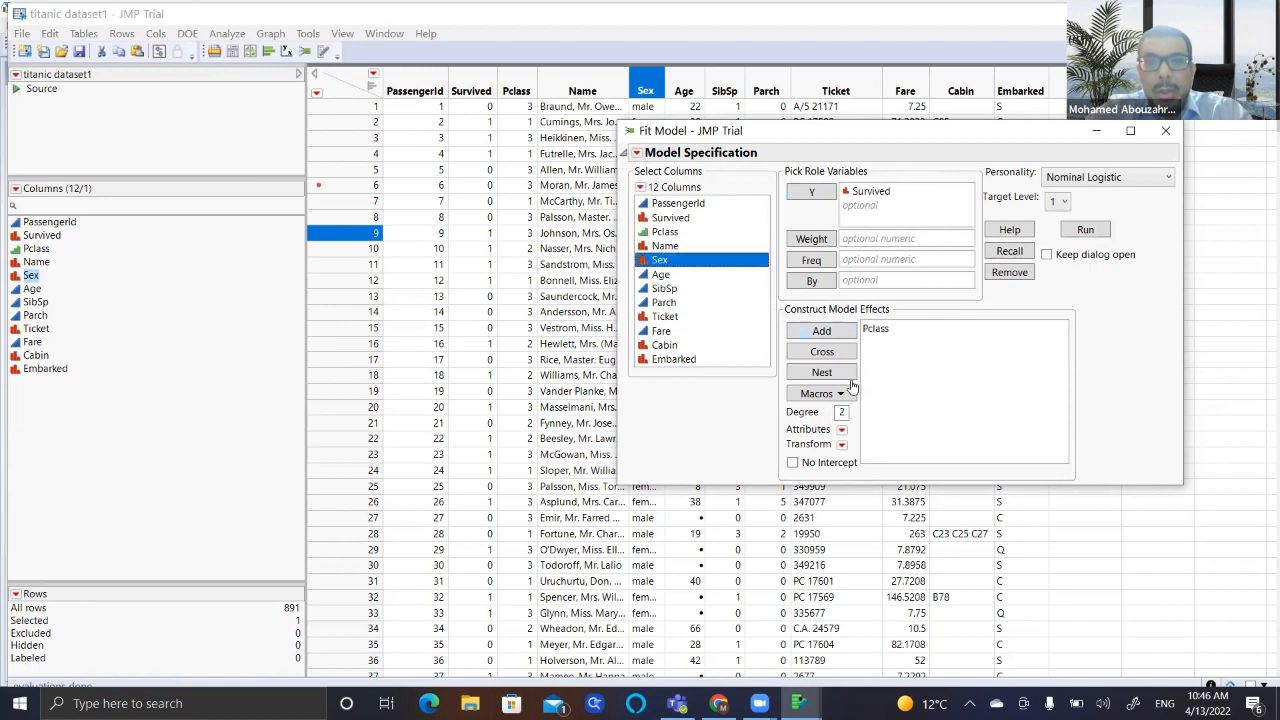
click(803, 334)
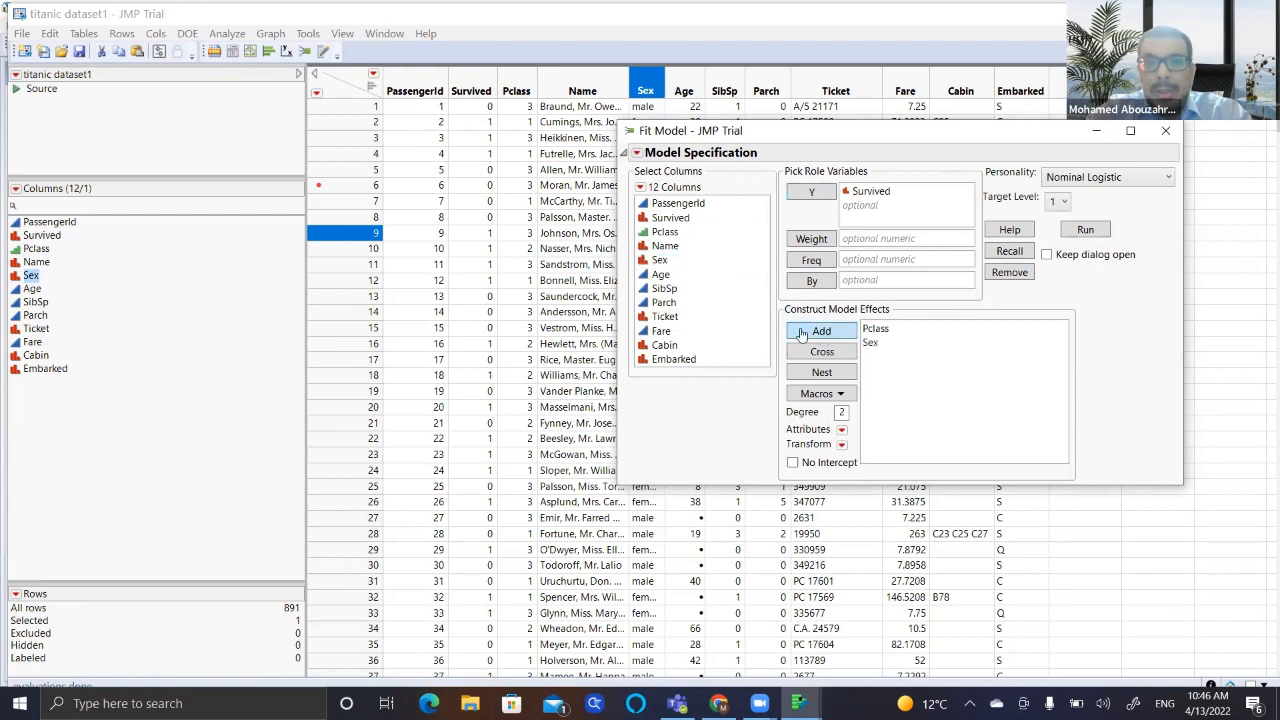
click(664, 302)
click(822, 336)
click(662, 334)
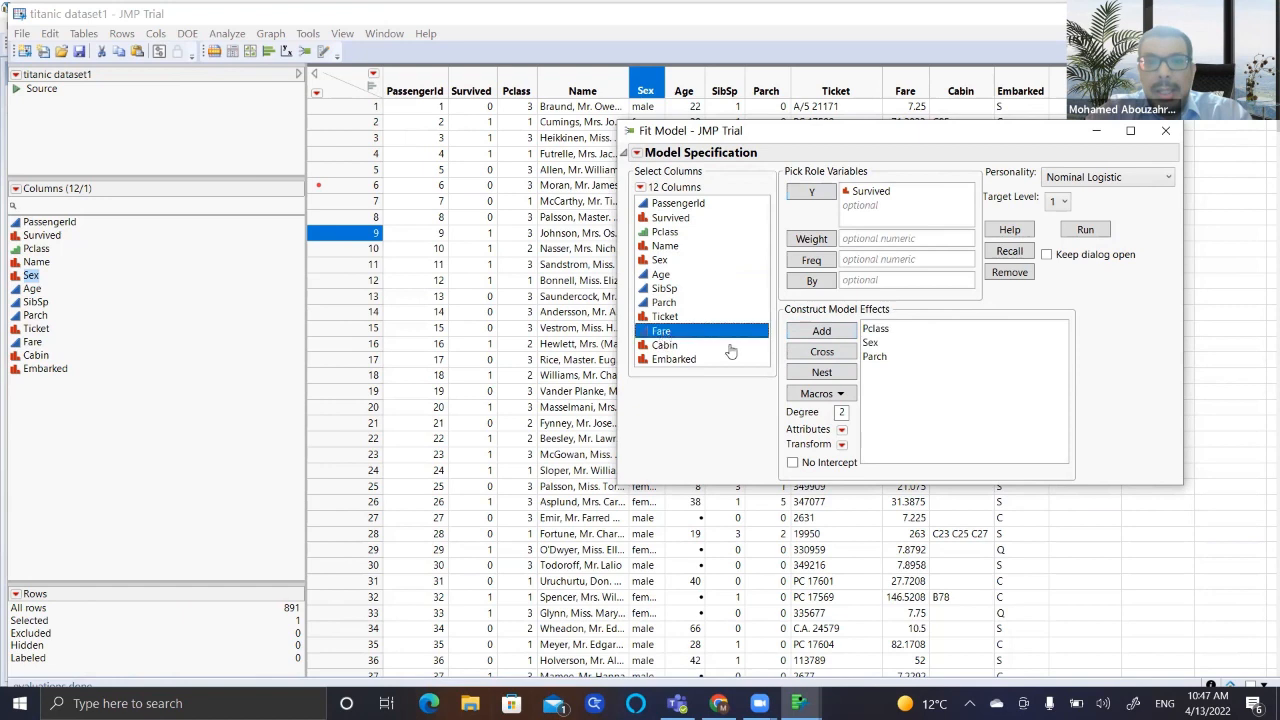
click(816, 336)
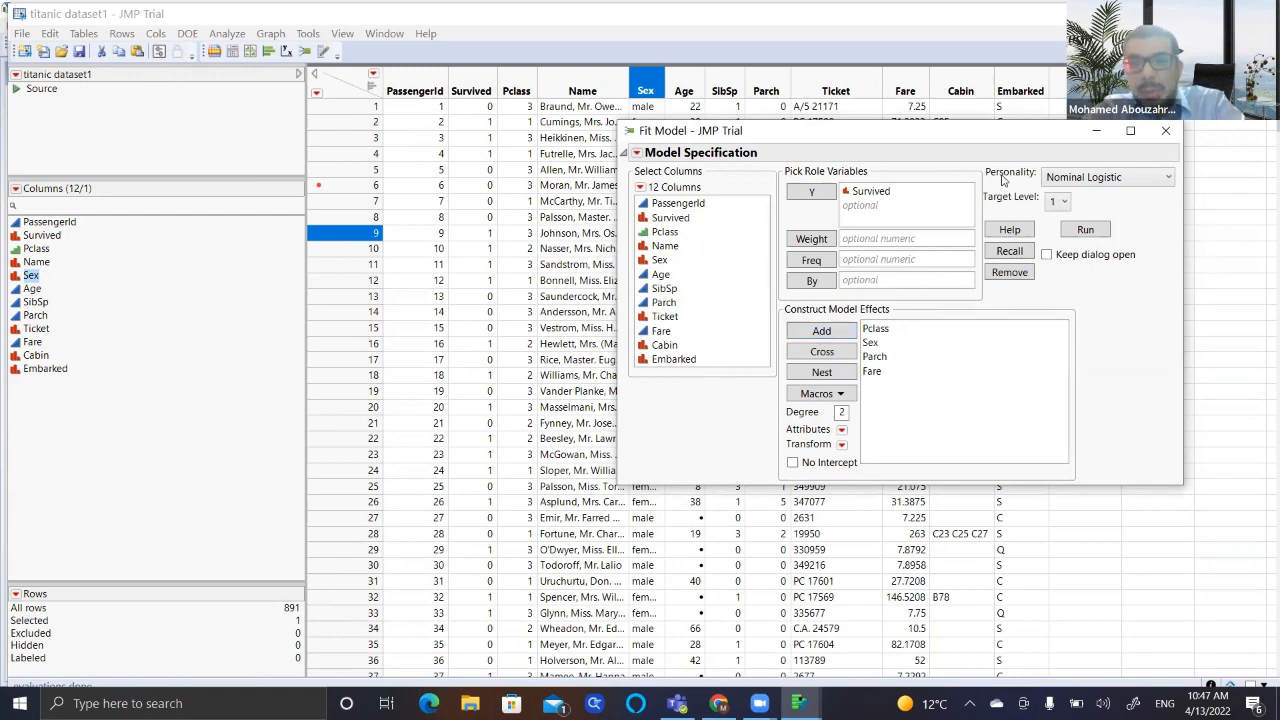
- Check the available model personalities, keep Nominal Logistic, run the model and maximize its report
click(1096, 177)
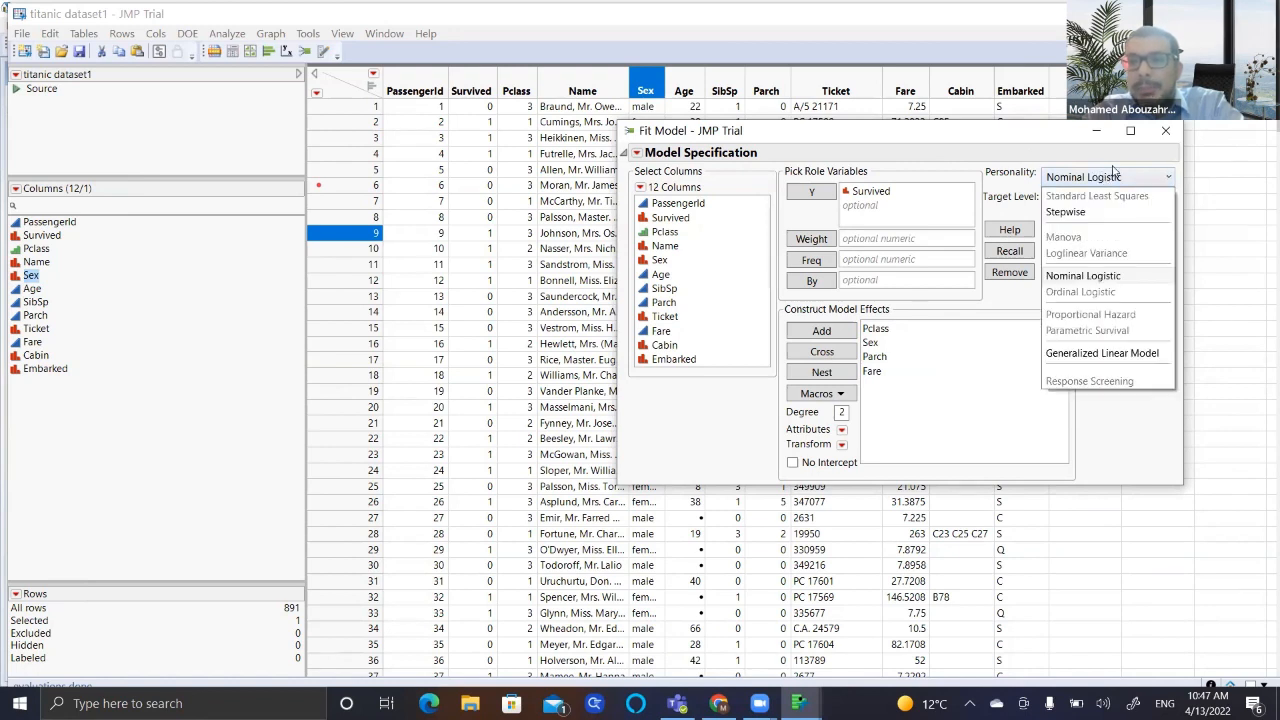
click(1103, 152)
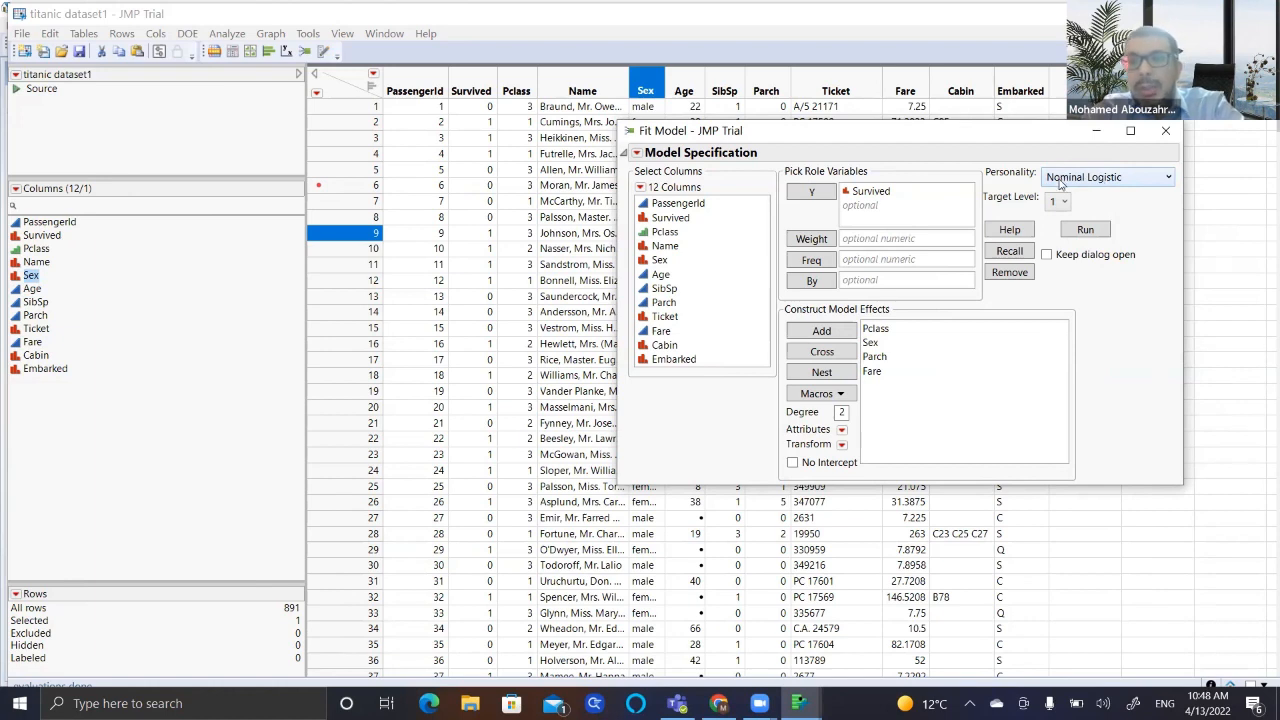
click(1085, 232)
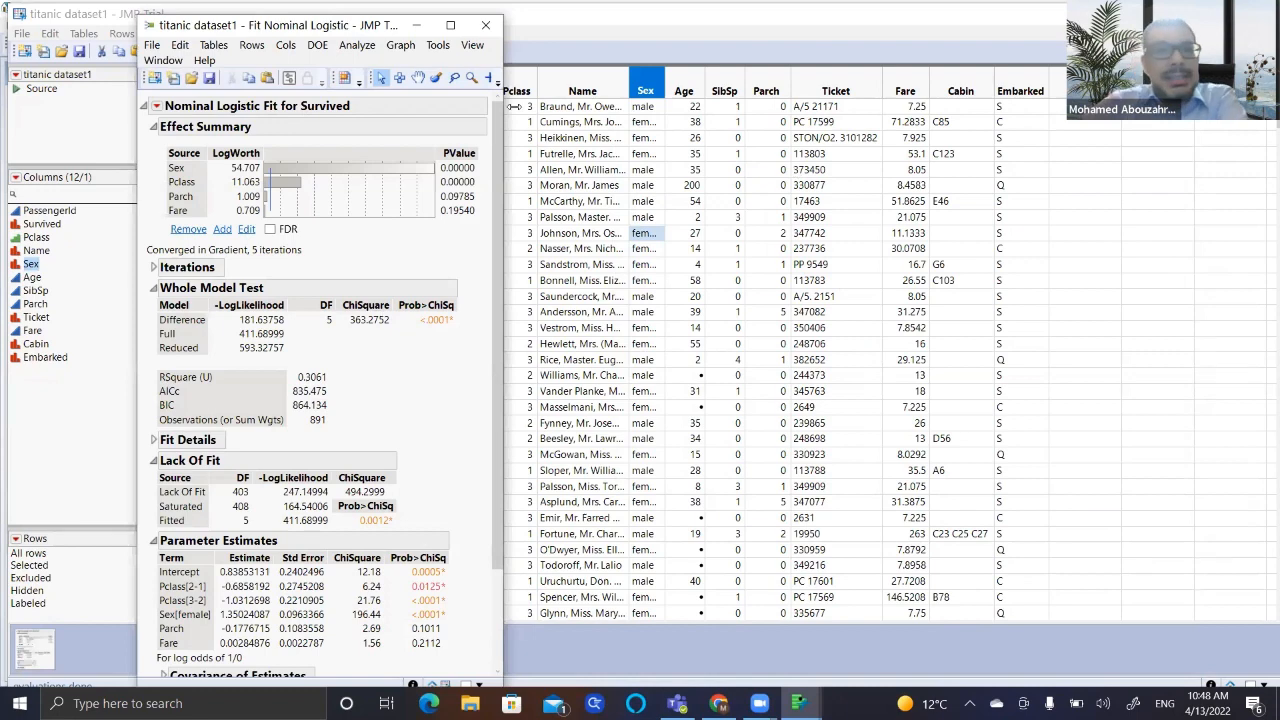
click(450, 25)
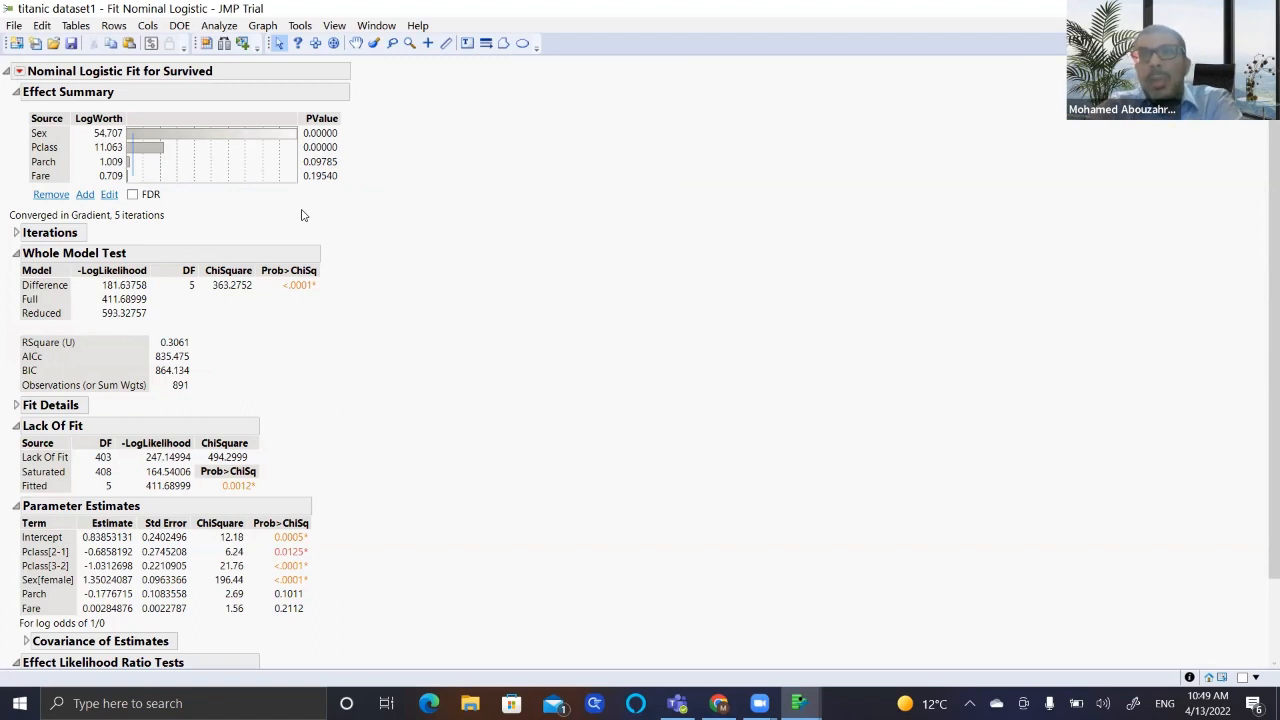
- Examine the logistic fit report, from the Fare effect's p-value and RSquare to the parameter estimates and effect likelihood ratio tests
click(56, 180)
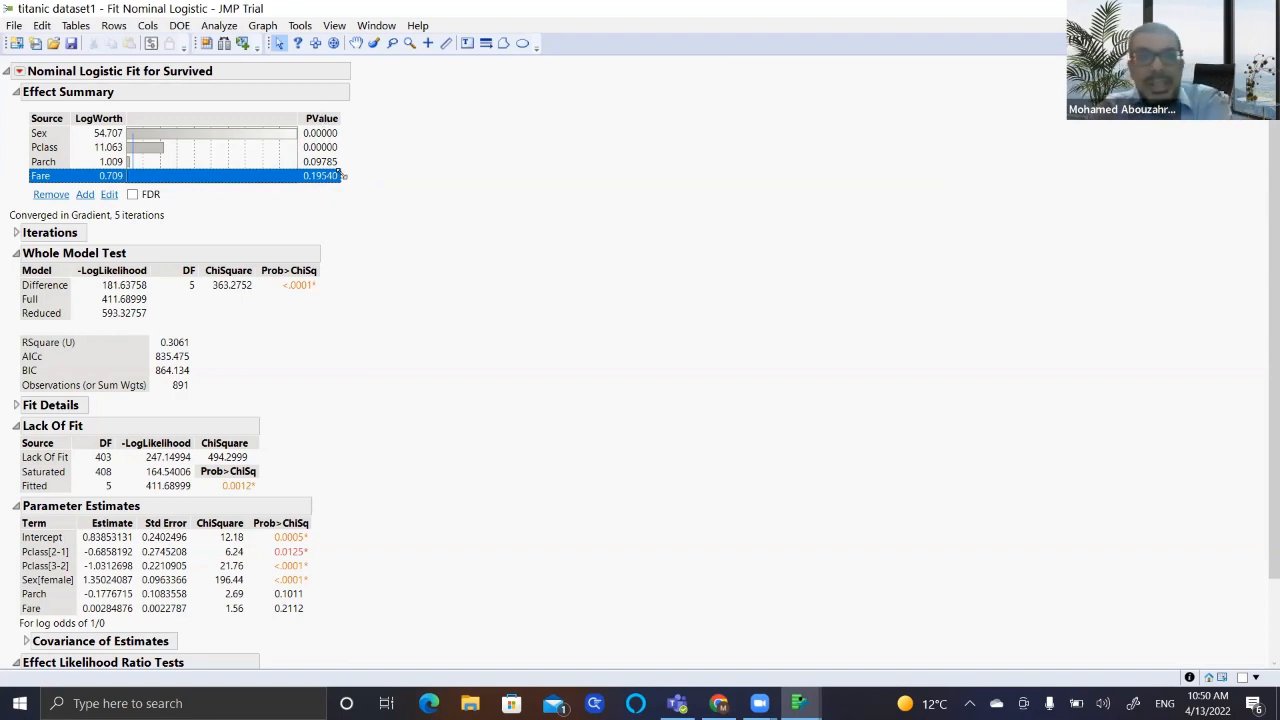
click(546, 85)
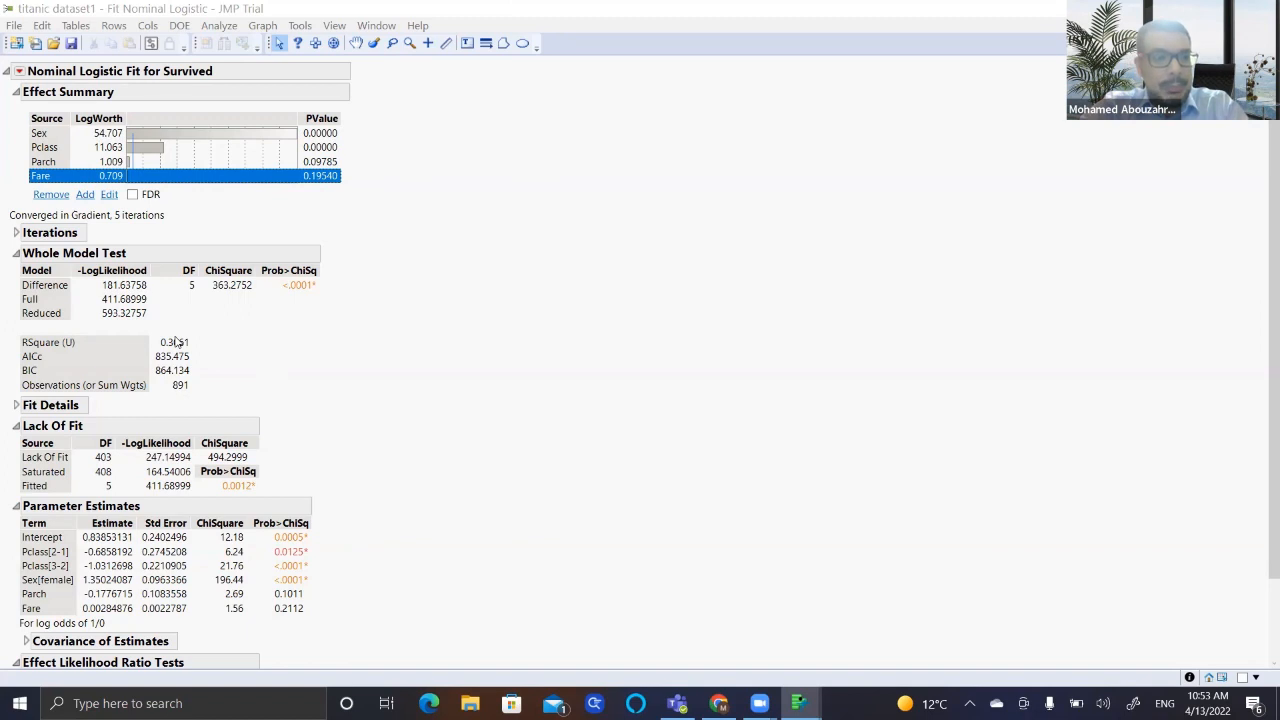
scroll(242, 393, down, 2)
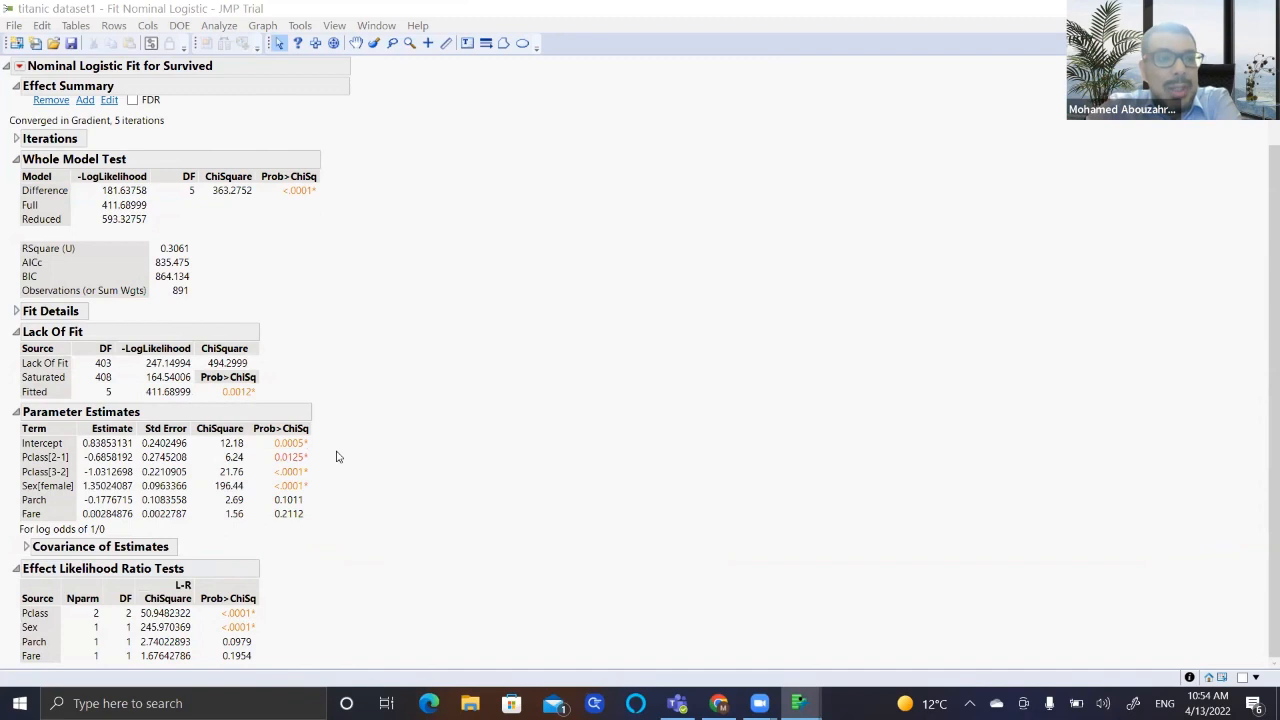
scroll(337, 456, up, 2)
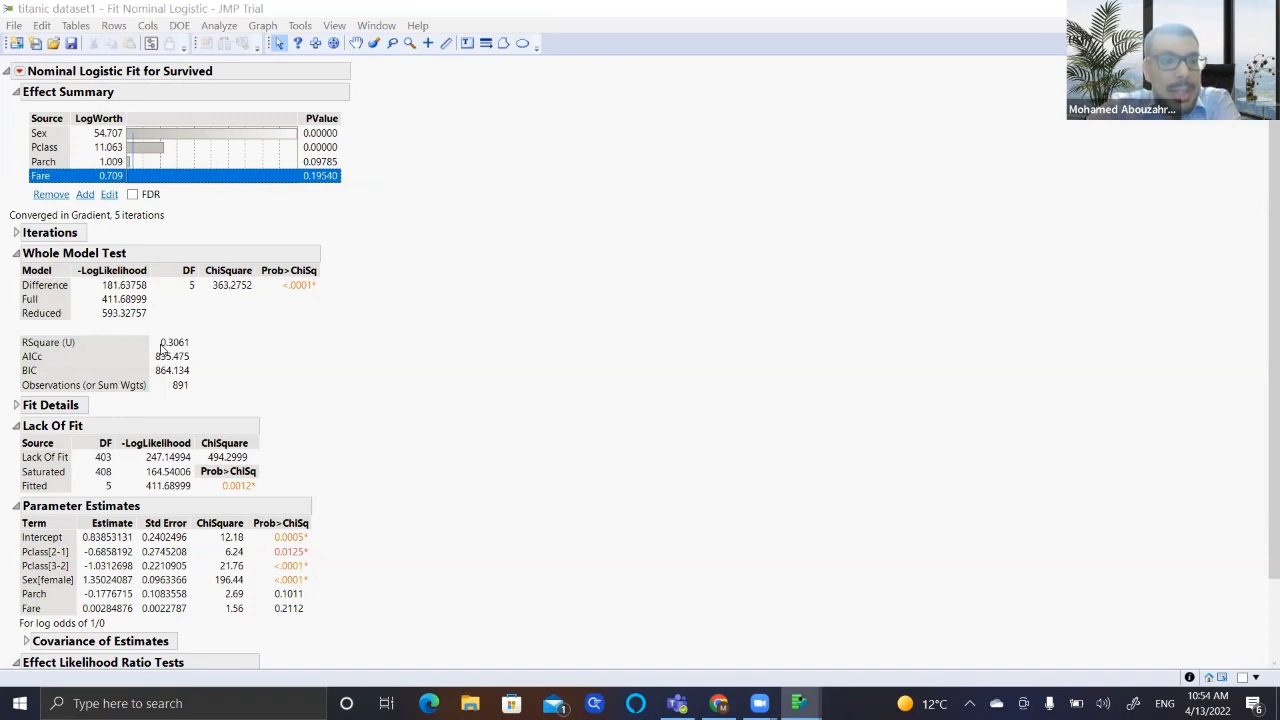
scroll(161, 347, down, 3)
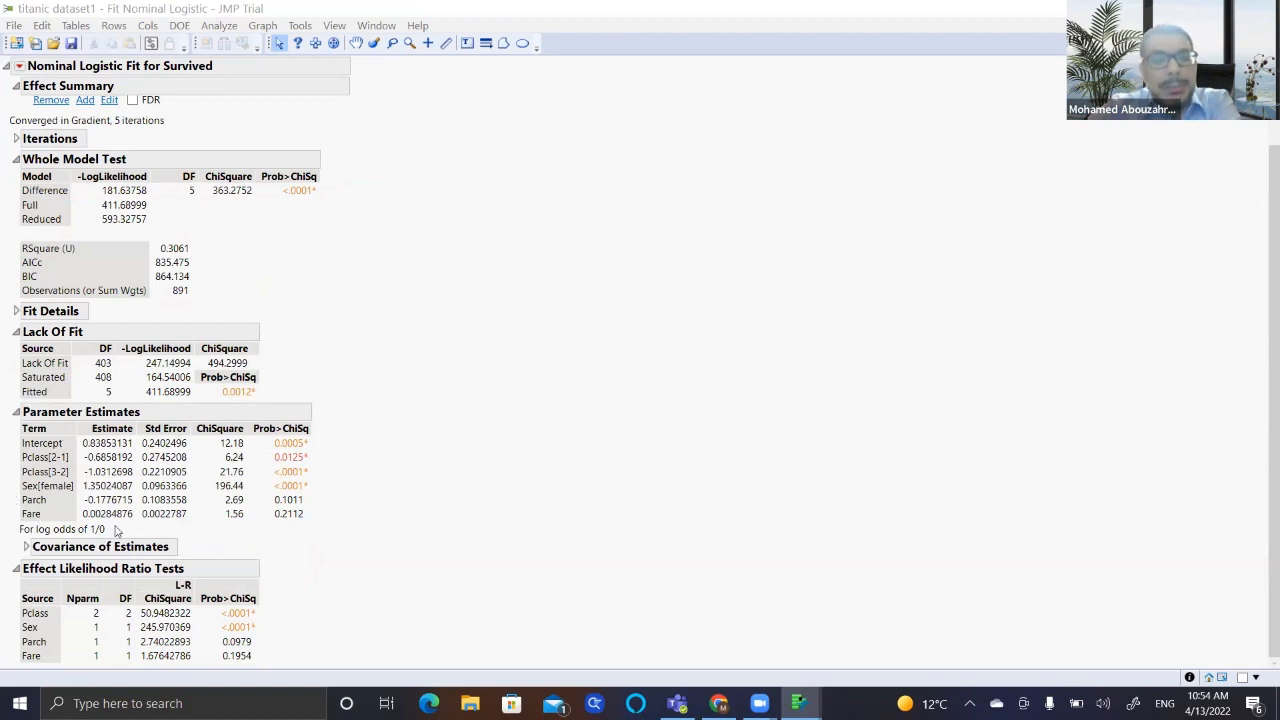
click(75, 454)
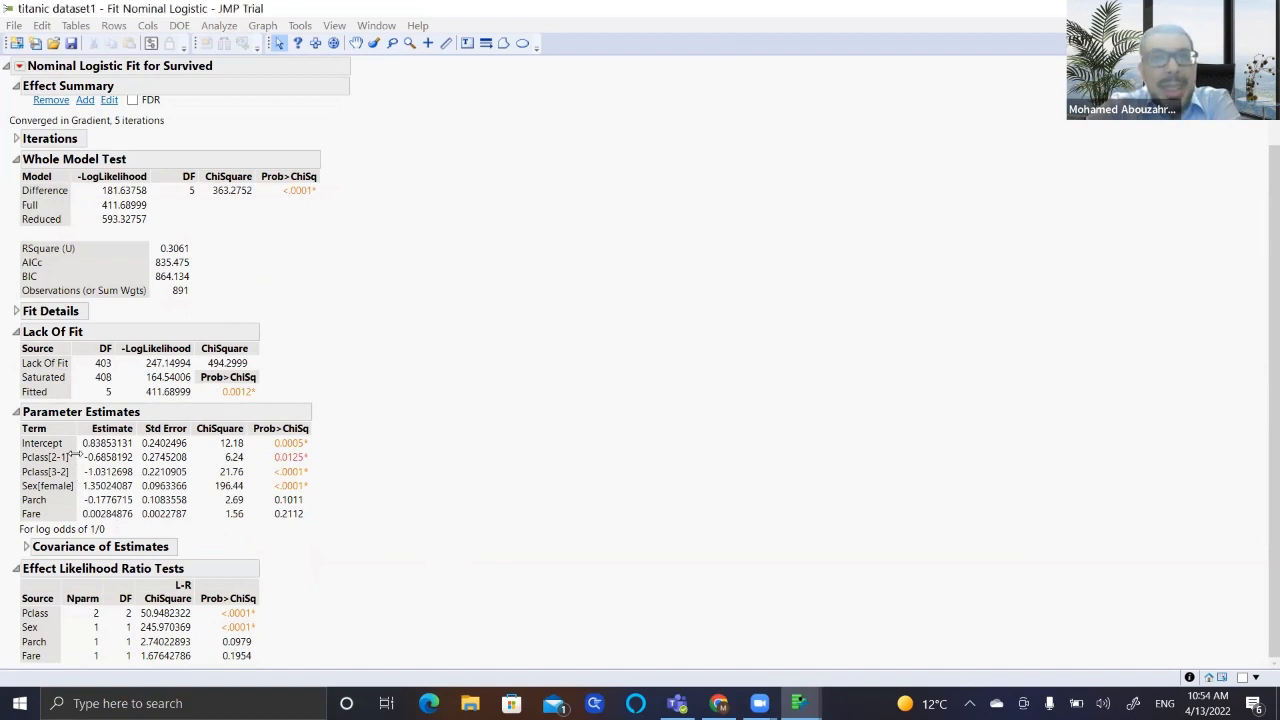